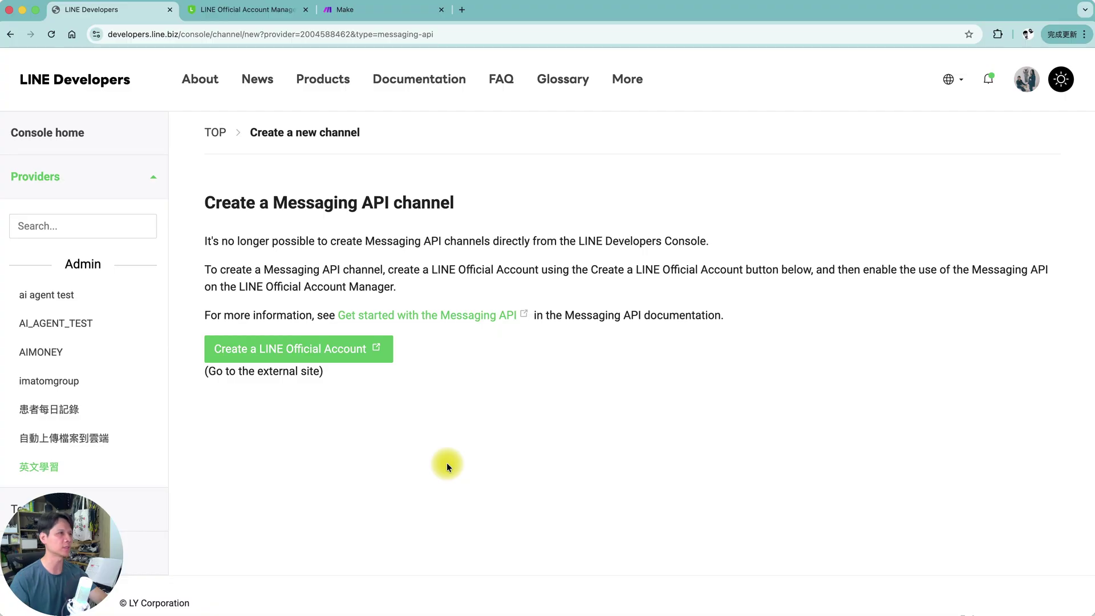
Create the LINE Official Account 英文單字機器人 with the 學校(其他) business type, without adding LINE 商家報 as a friend
left_click(291, 351)
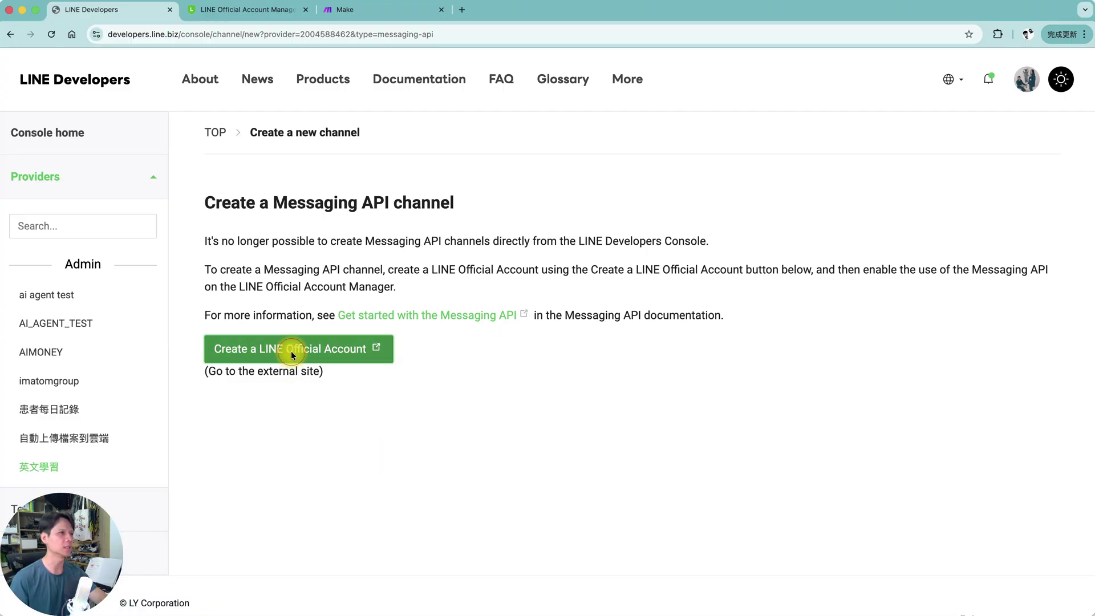
scroll(416, 295, "down", 2)
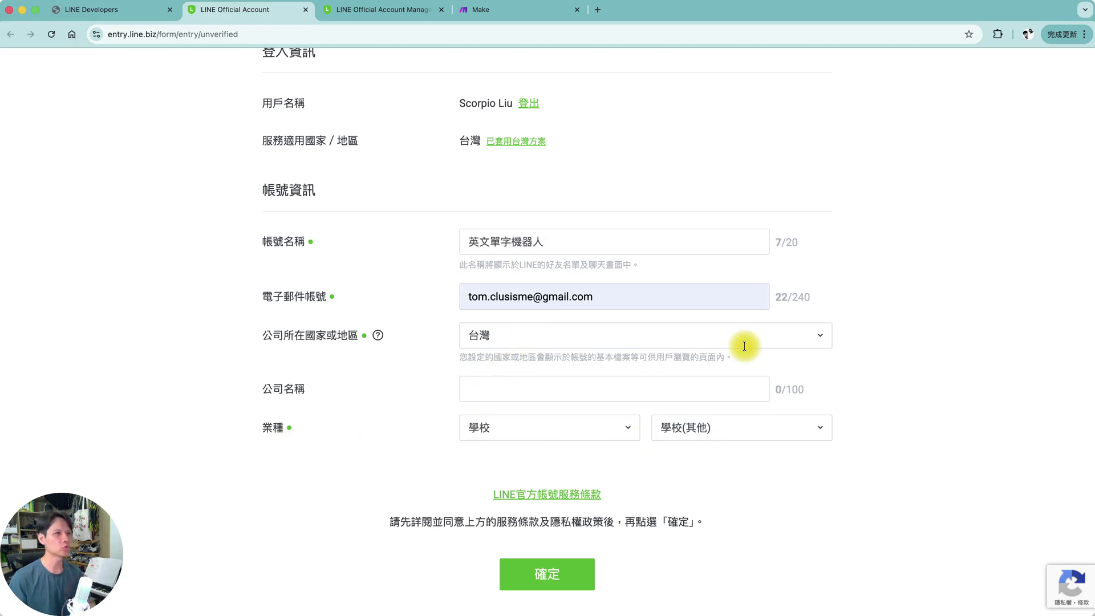
left_click(552, 573)
scroll(615, 429, "down", 2)
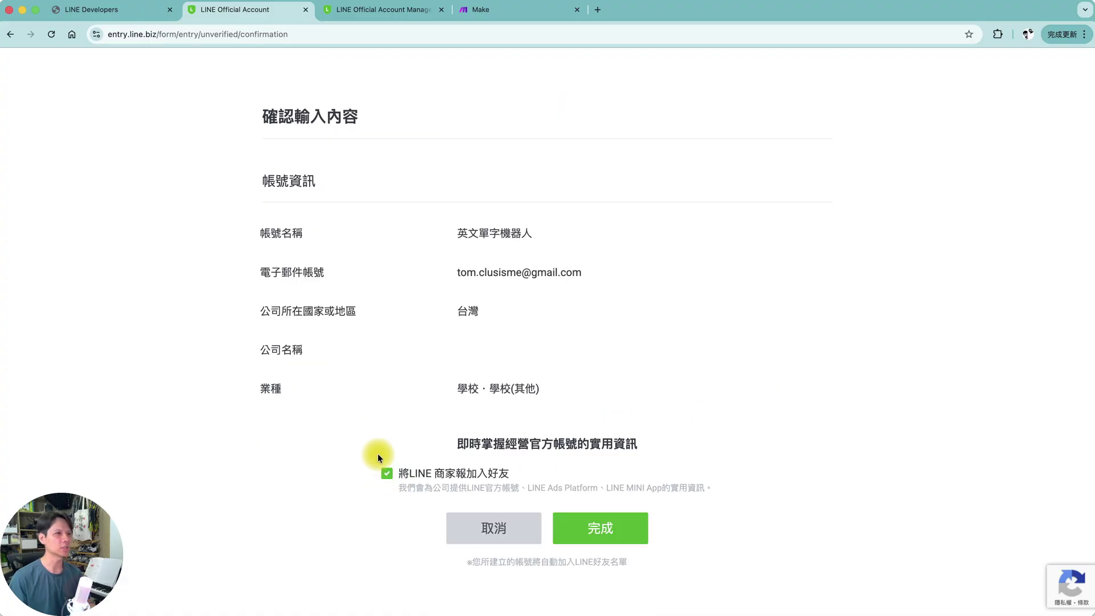
left_click(388, 474)
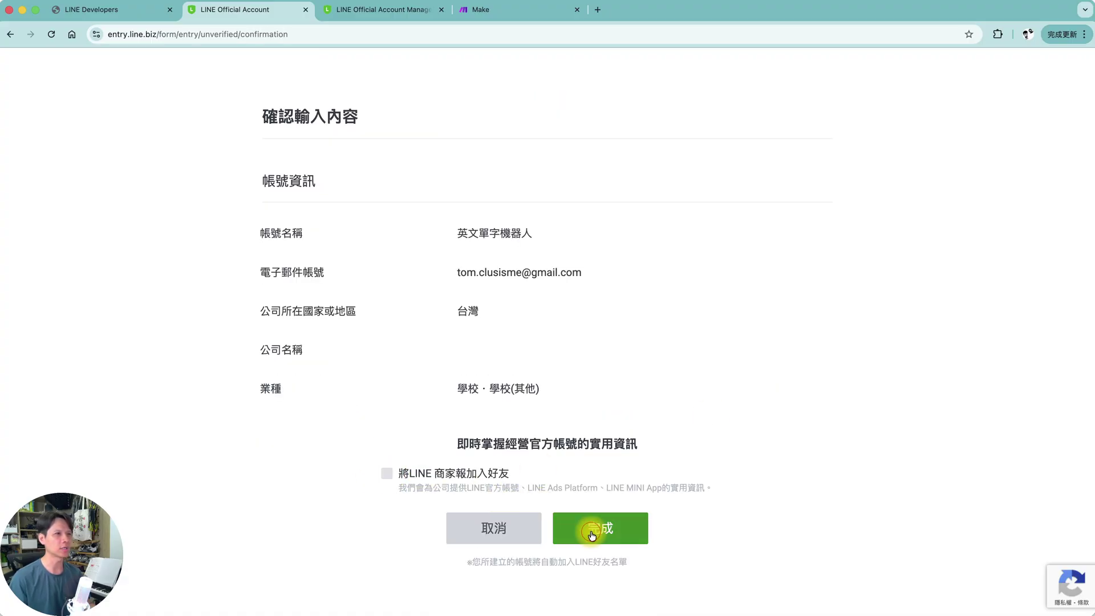
scroll(786, 405, "down", 6)
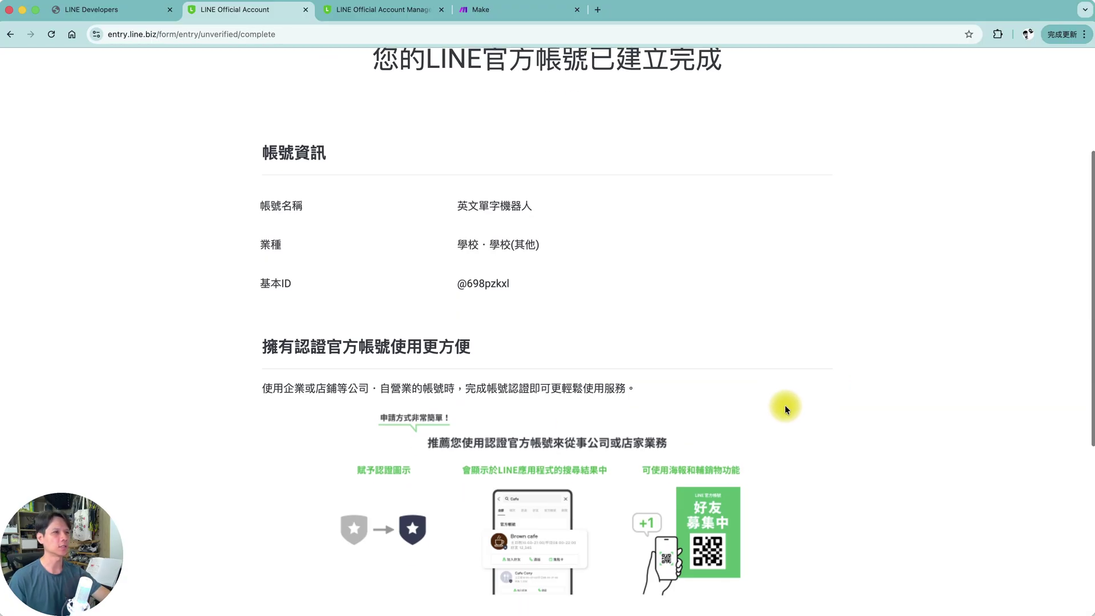
Continue to the new account's manager, agree to the data-use consent notices and dismiss the introduction dialog
scroll(755, 406, "down", 2)
left_click(539, 412)
scroll(538, 412, "down", 3)
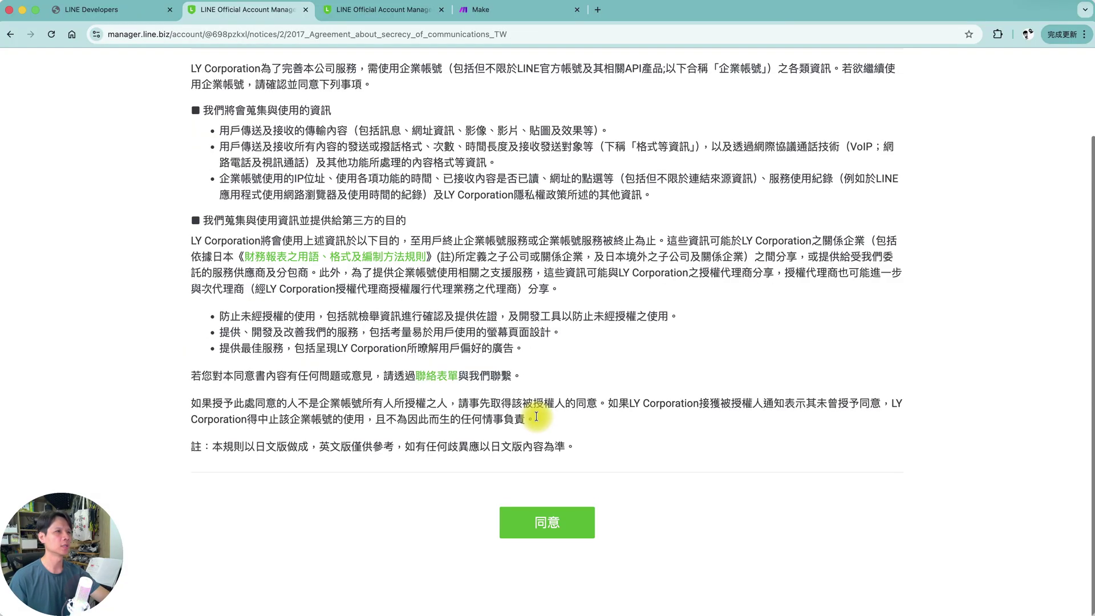
left_click(574, 529)
scroll(571, 530, "down", 1)
left_click(550, 524)
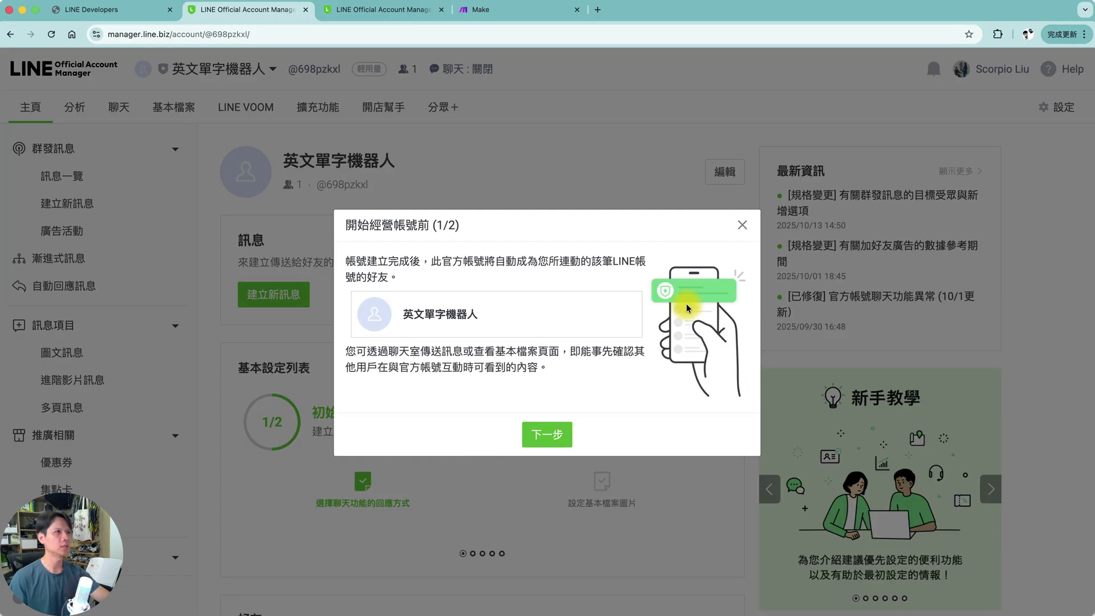
left_click(743, 226)
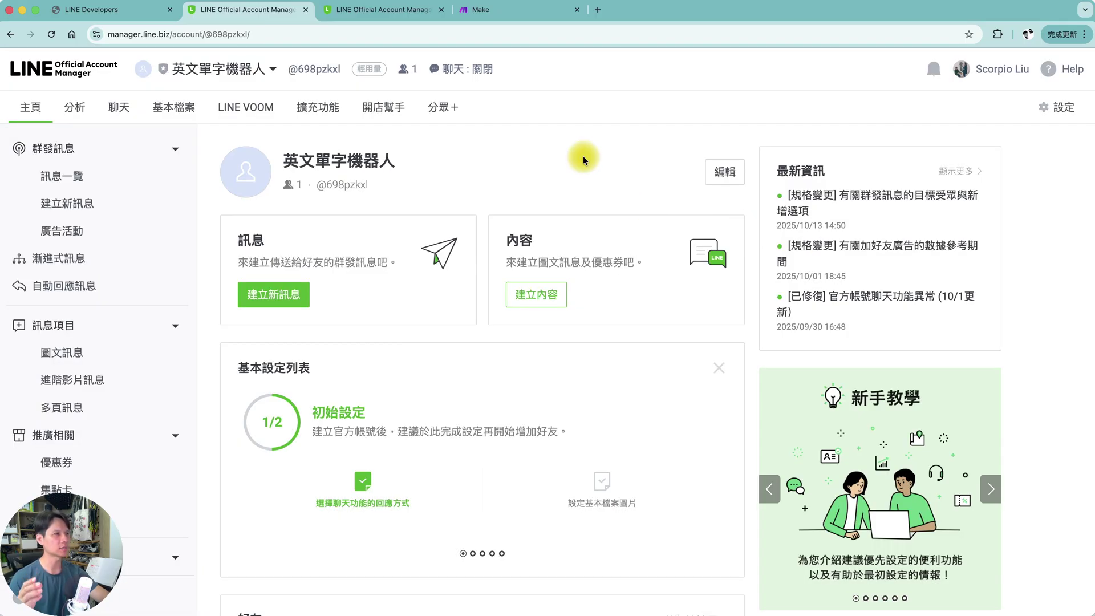
Turn on chat (聊天) in the response settings of the 英文單字機器人 account
left_click(103, 10)
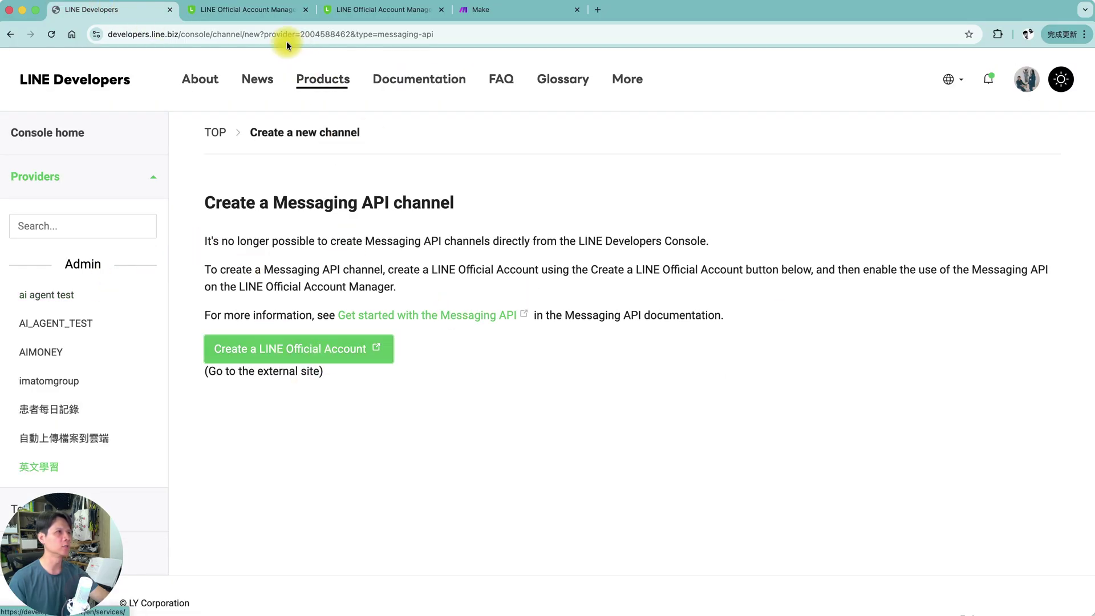
left_click(231, 9)
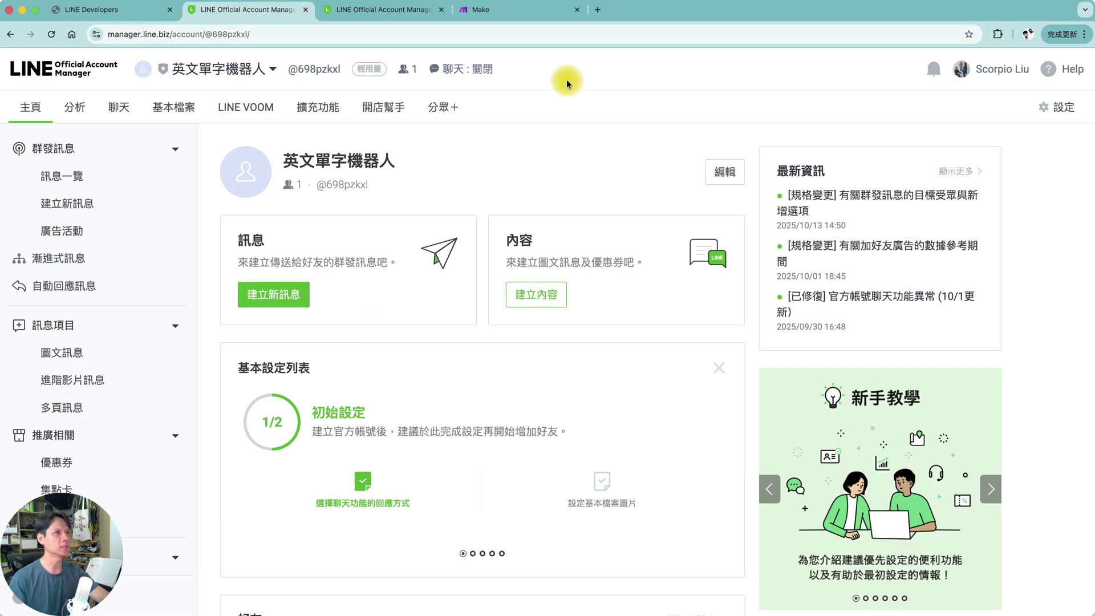
left_click(462, 69)
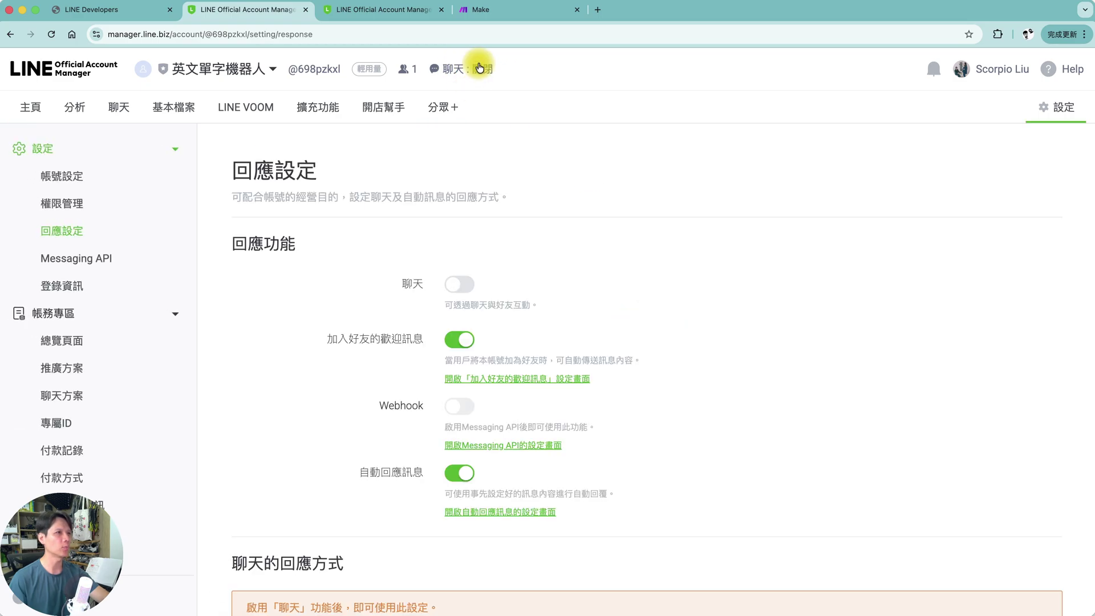
left_click(457, 284)
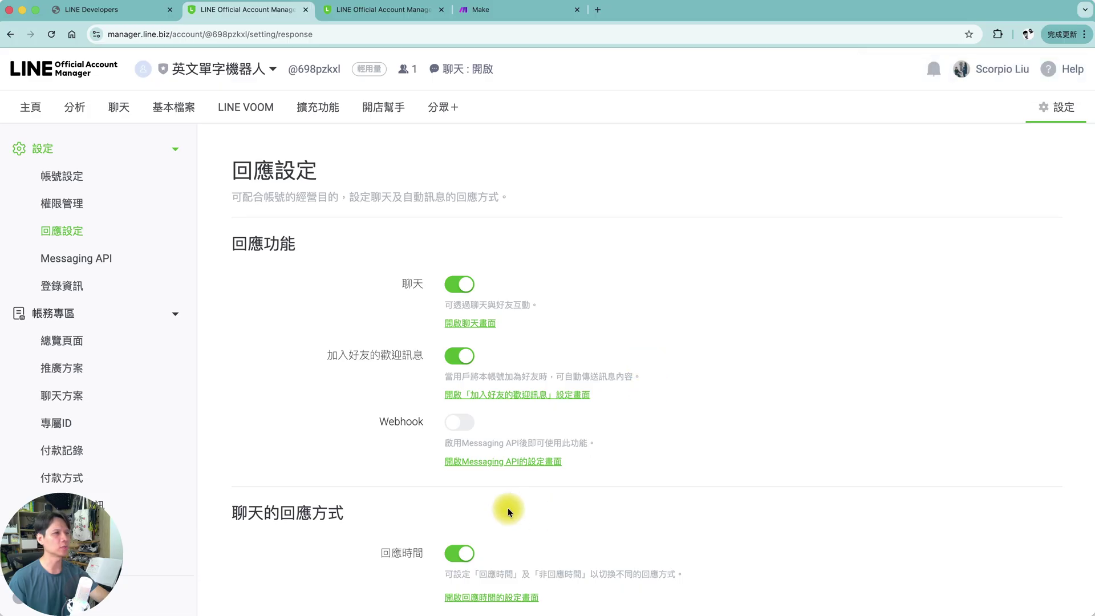
Enable the Messaging API under the 英文學習 provider, leaving the privacy policy and terms of service addresses blank
left_click(521, 468)
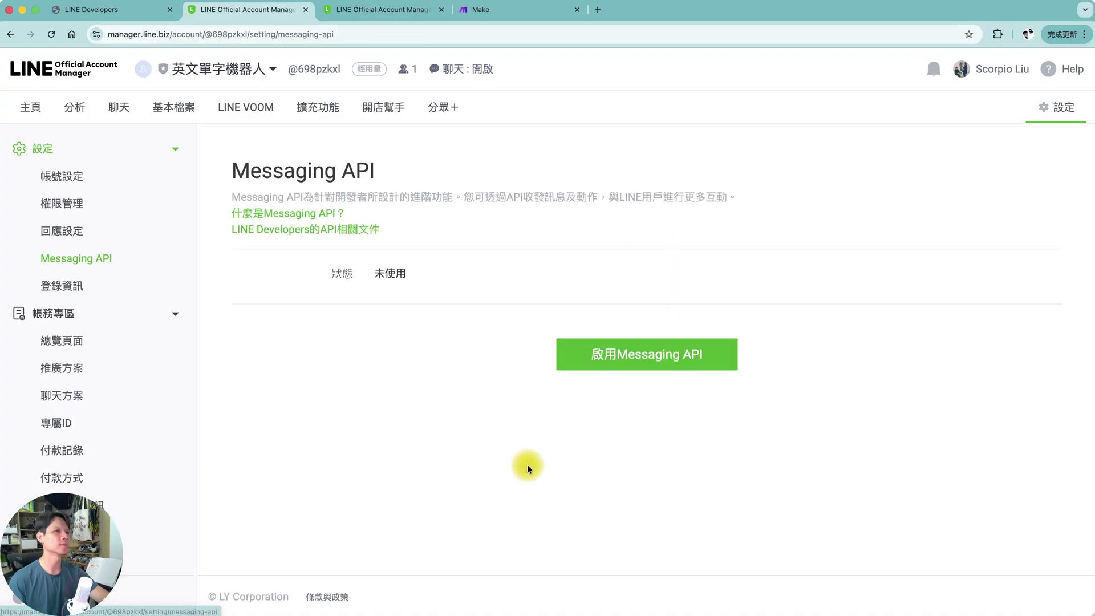
left_click(630, 365)
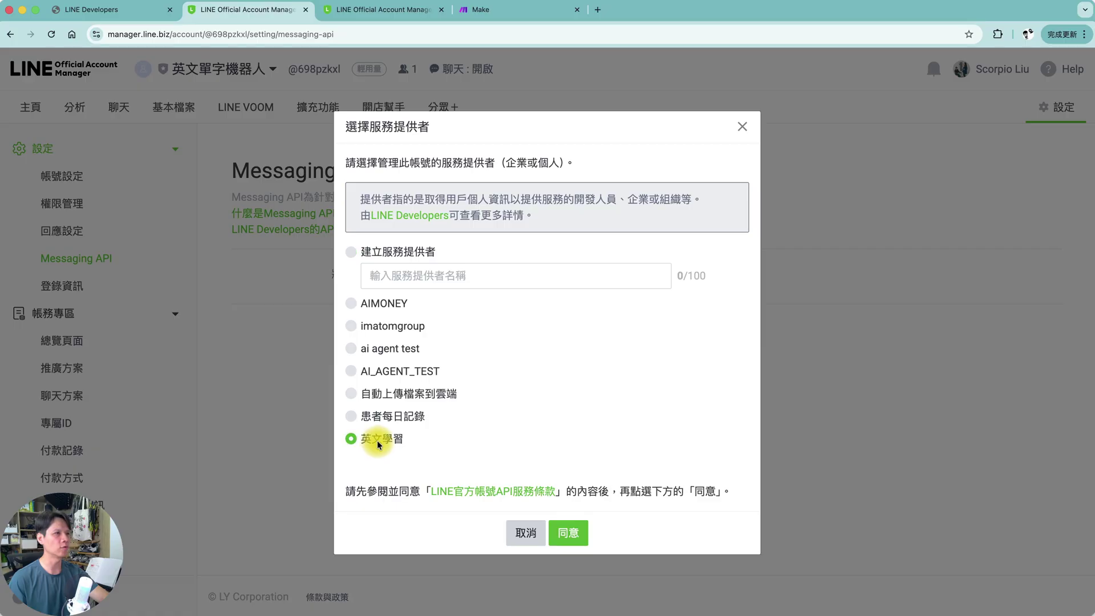
left_click(576, 542)
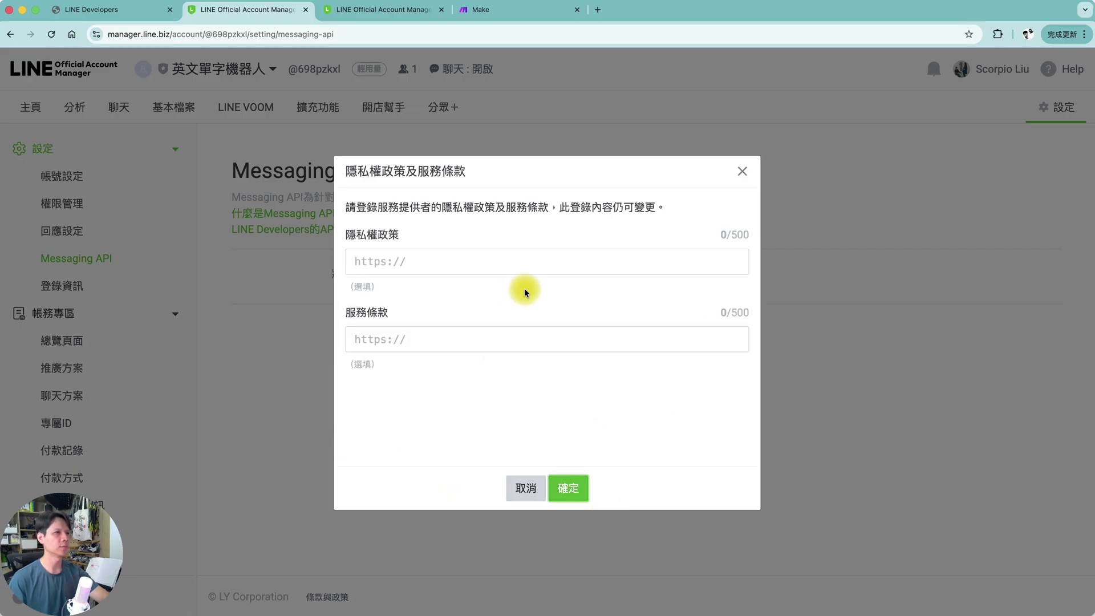
left_click(568, 488)
left_click(574, 437)
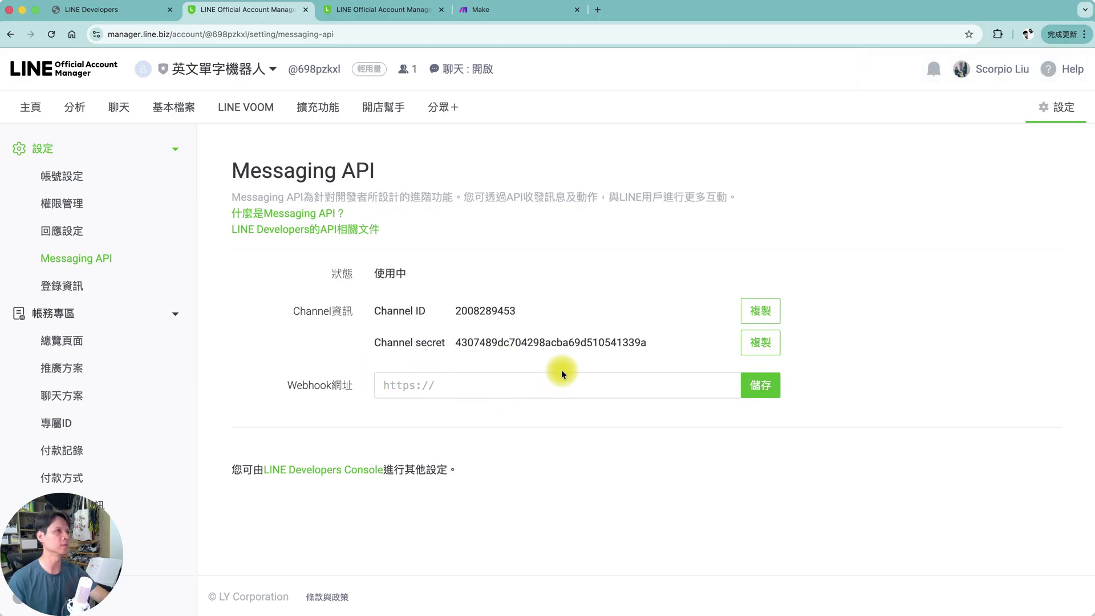
Switch to LINE Developers and issue a long-lived channel access token for the 英文單字機器人 channel of the 英文學習 provider
key("ctrl+shift+Tab")
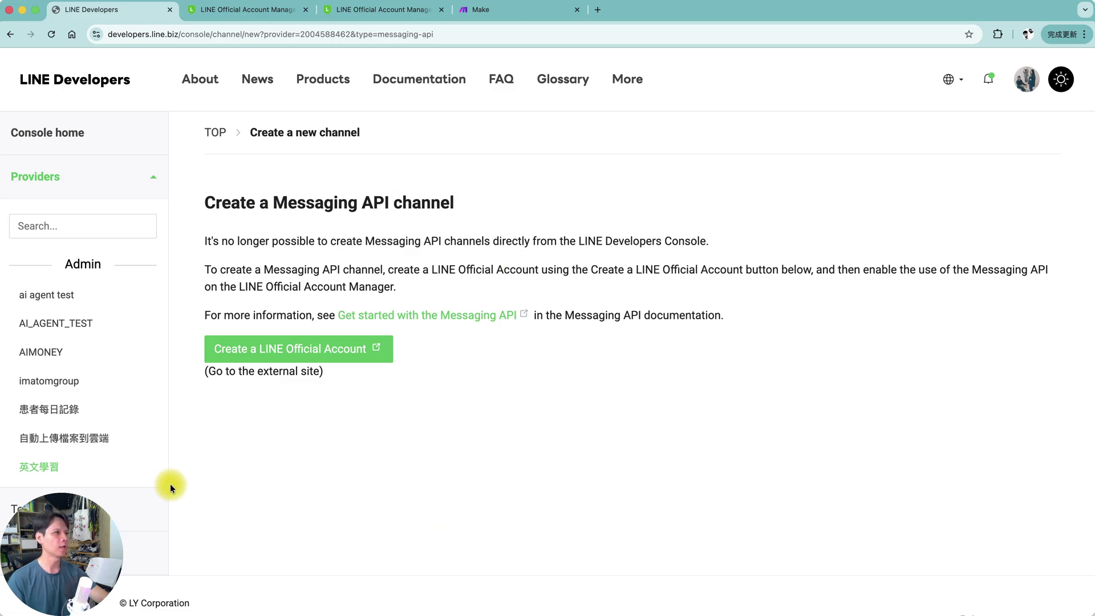
left_click(46, 471)
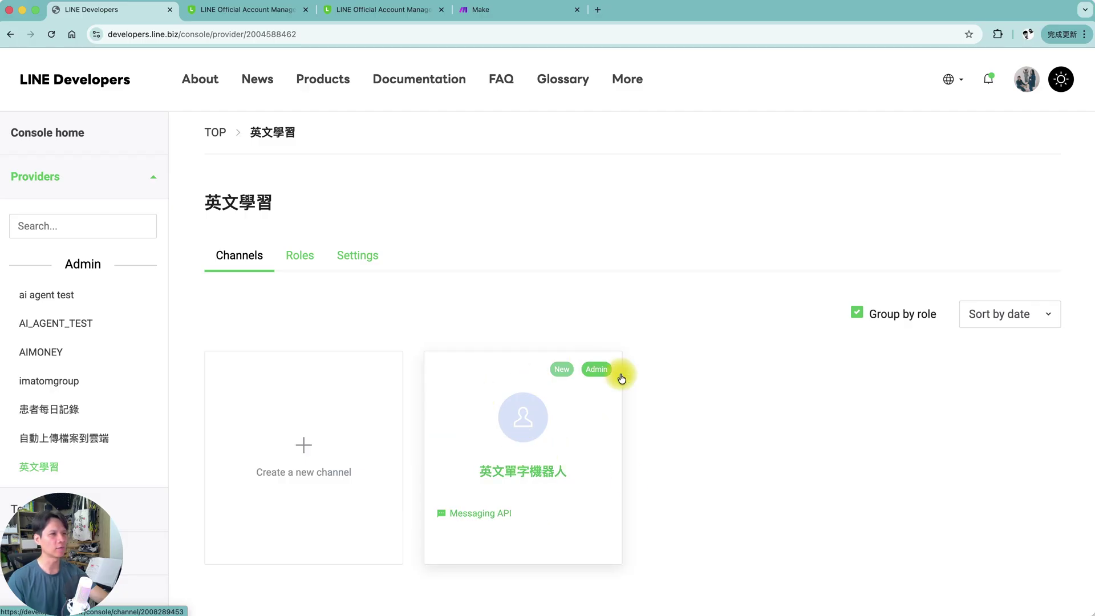
left_click(539, 433)
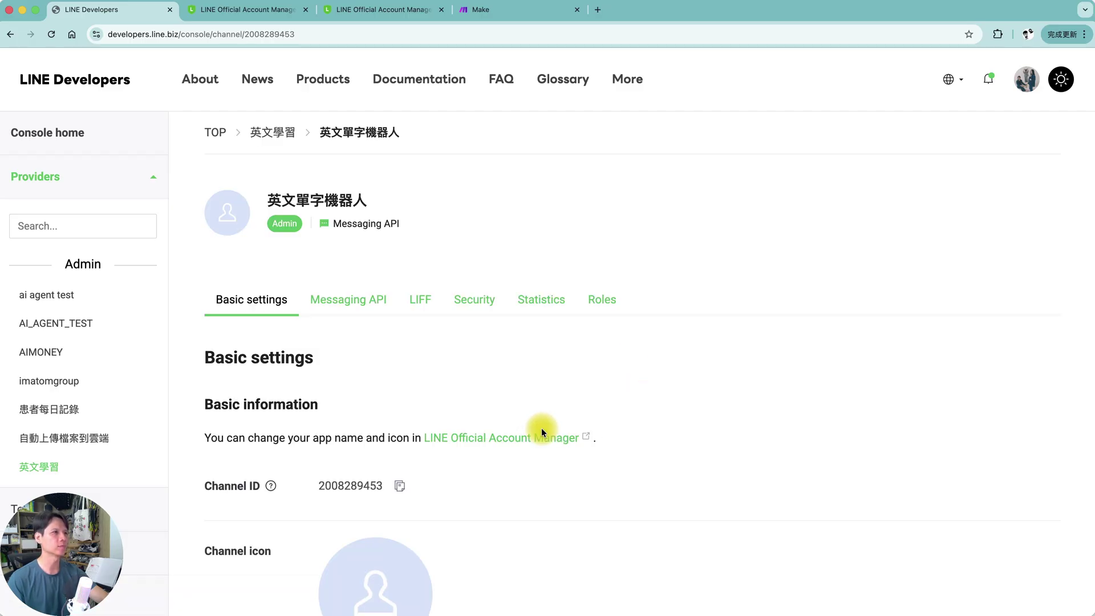
left_click(338, 306)
scroll(611, 488, "down", 10)
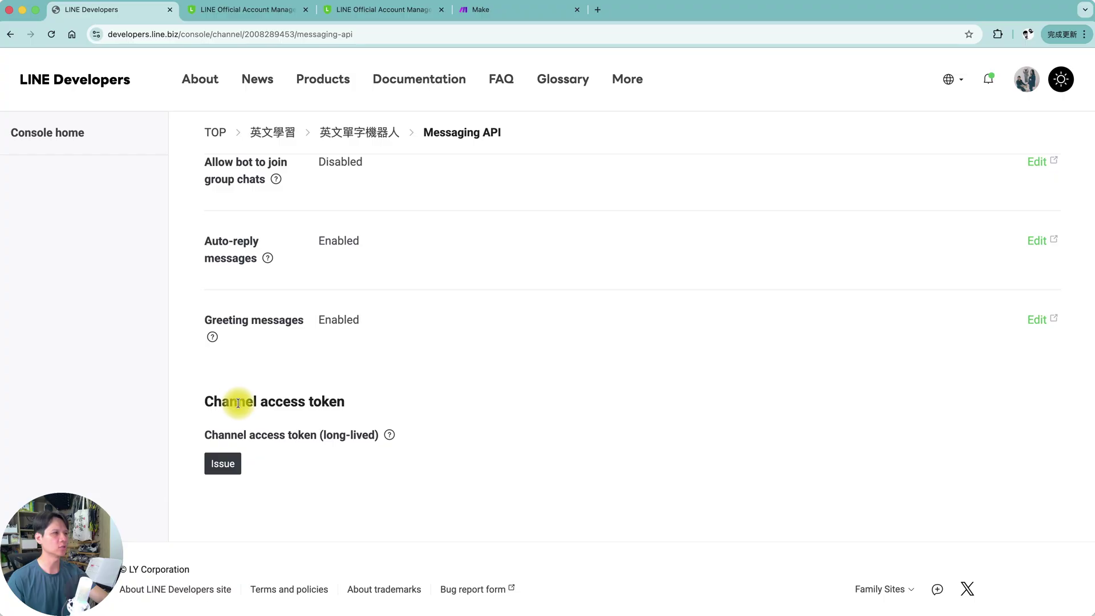
left_click(218, 466)
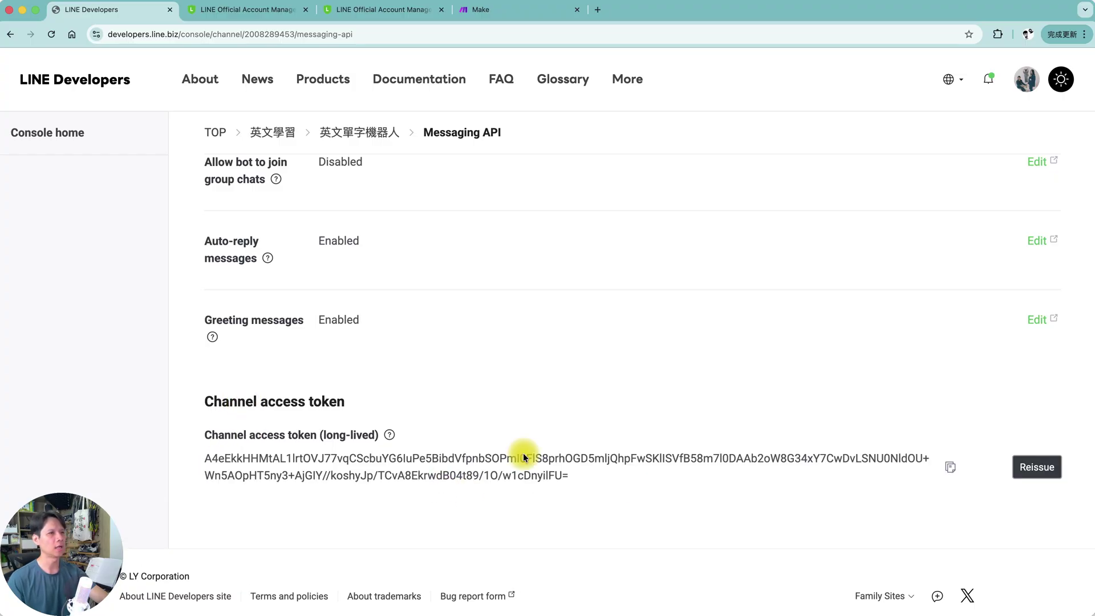
scroll(605, 408, "up", 15)
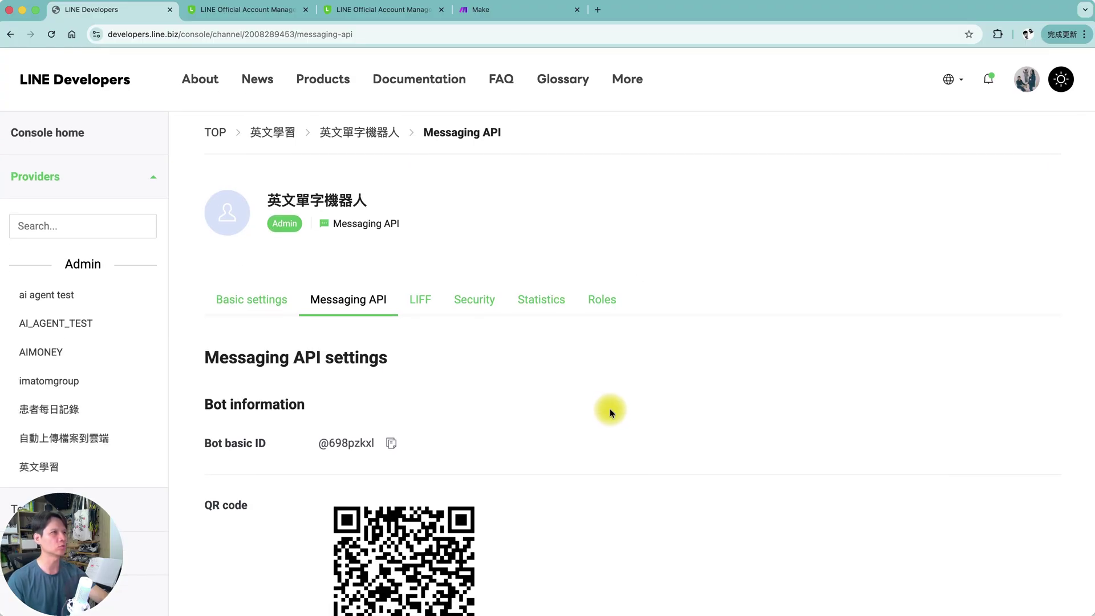
Switch to Make and start a new AI agent with a Make's AI Provider connection named 英文學習
key("ctrl+shift+Tab")
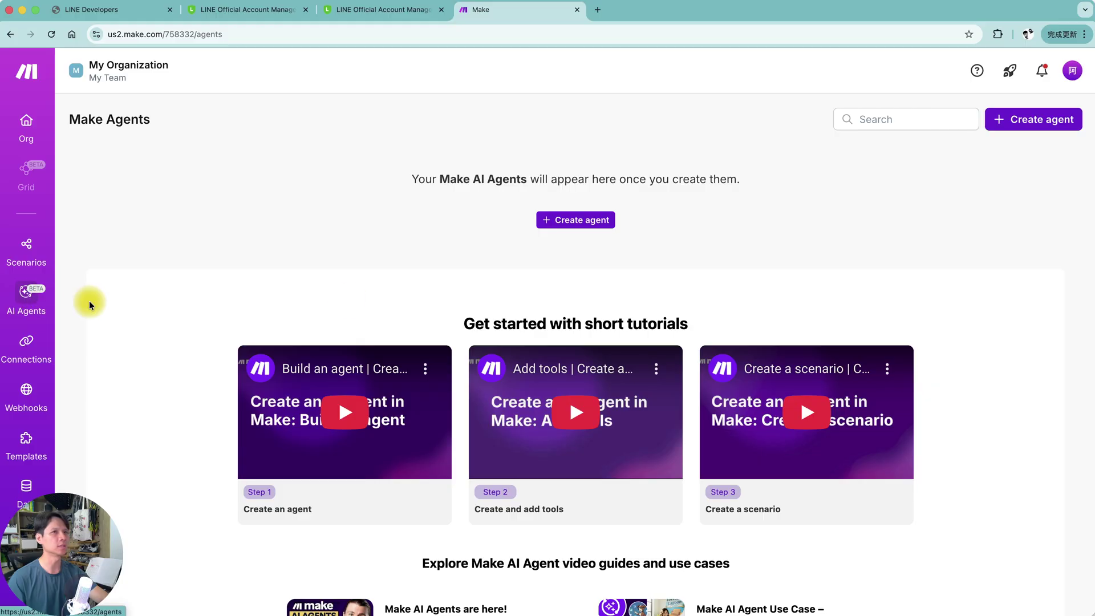
left_click(579, 220)
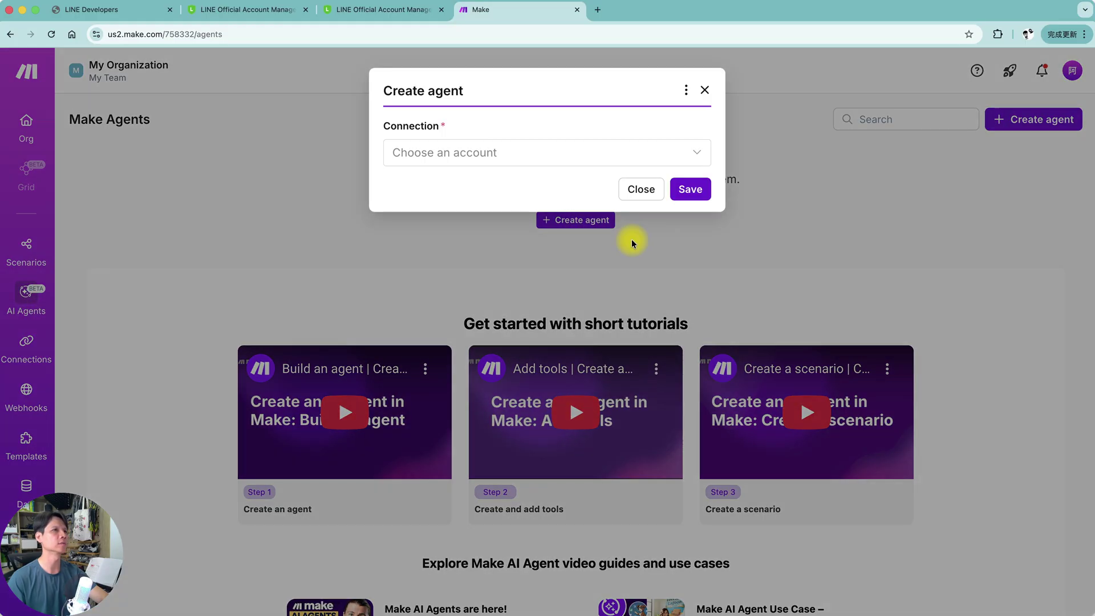
left_click(473, 153)
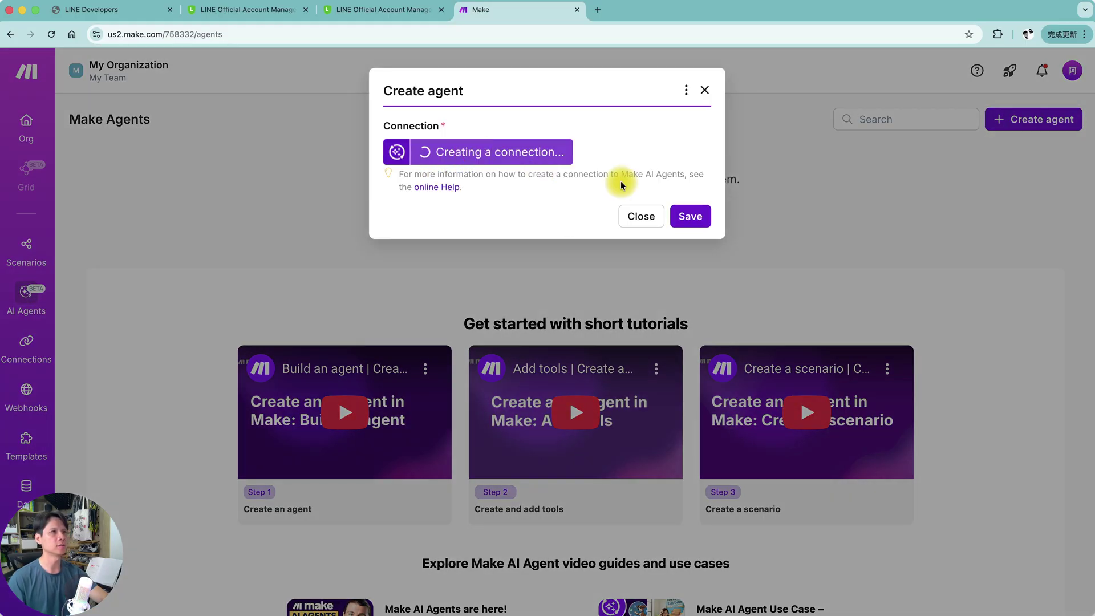
left_click(690, 160)
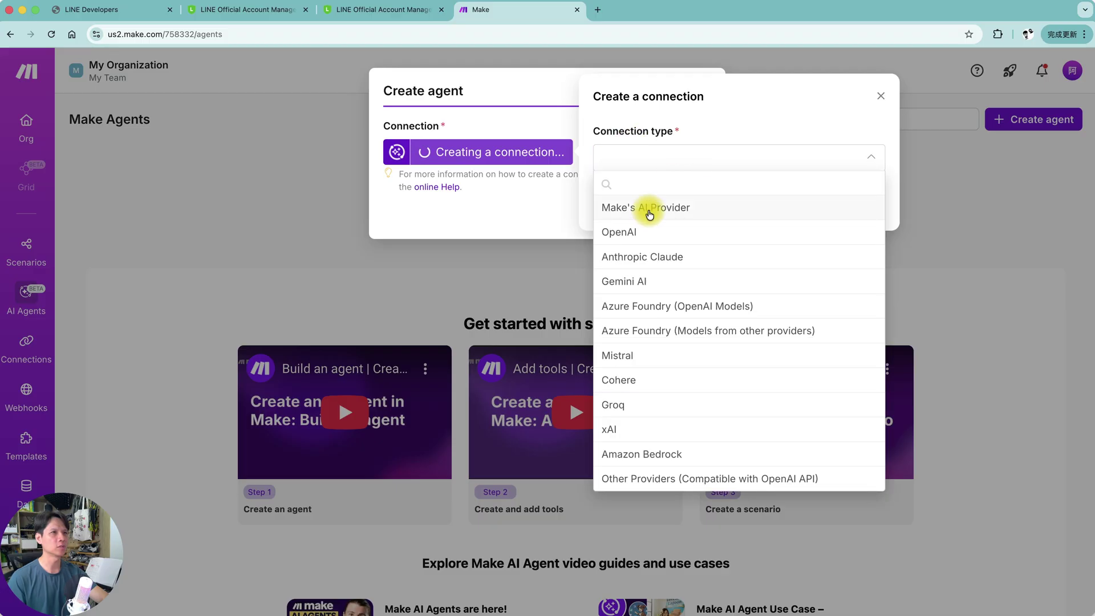
left_click(700, 209)
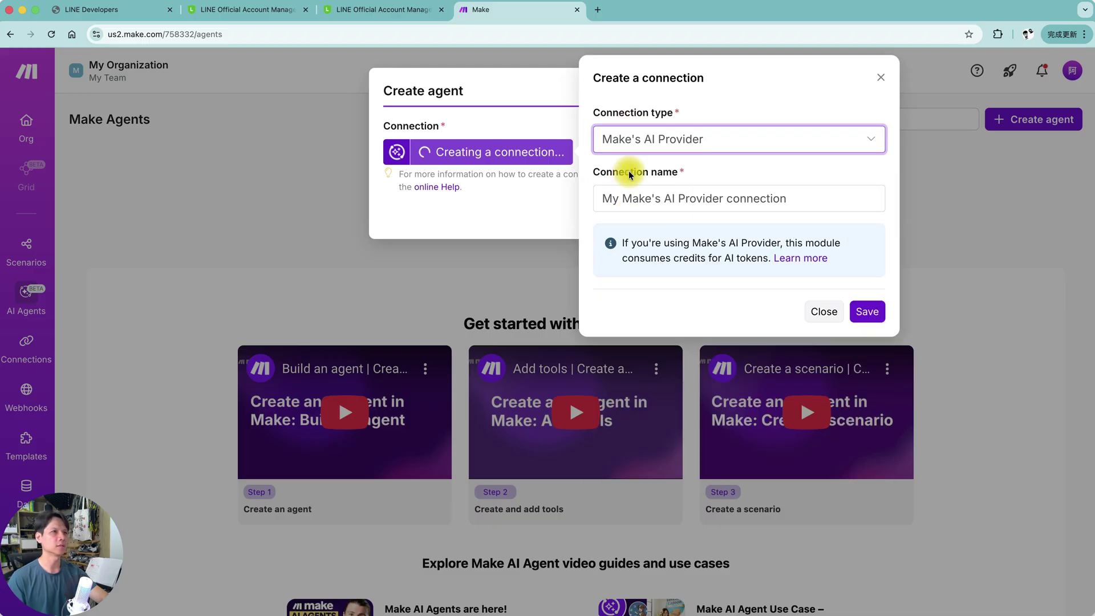
left_click_drag(824, 199, 521, 196)
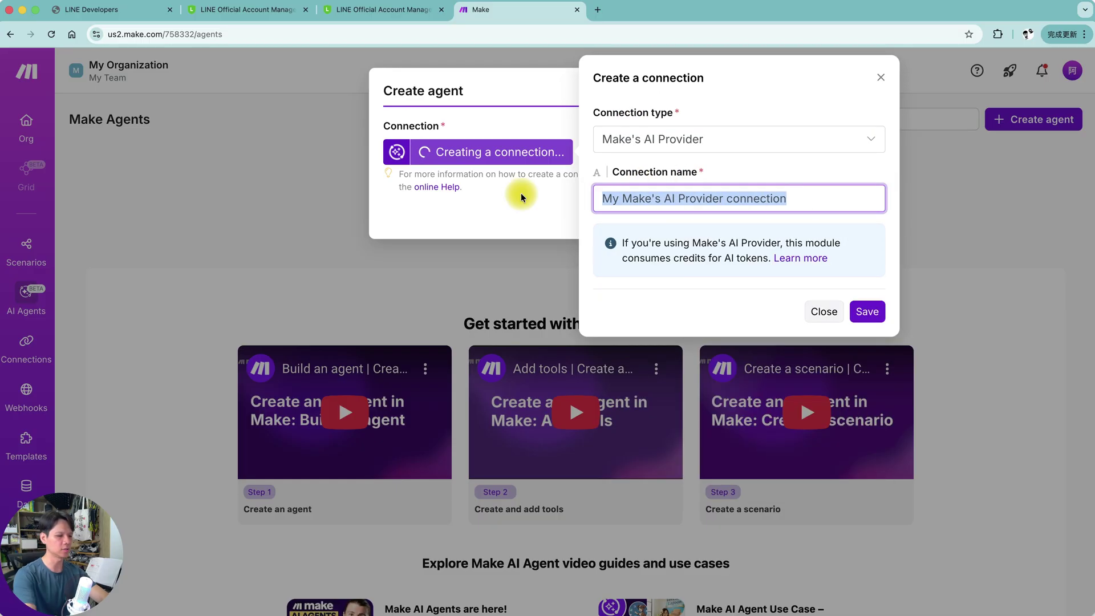
type("英文竹")
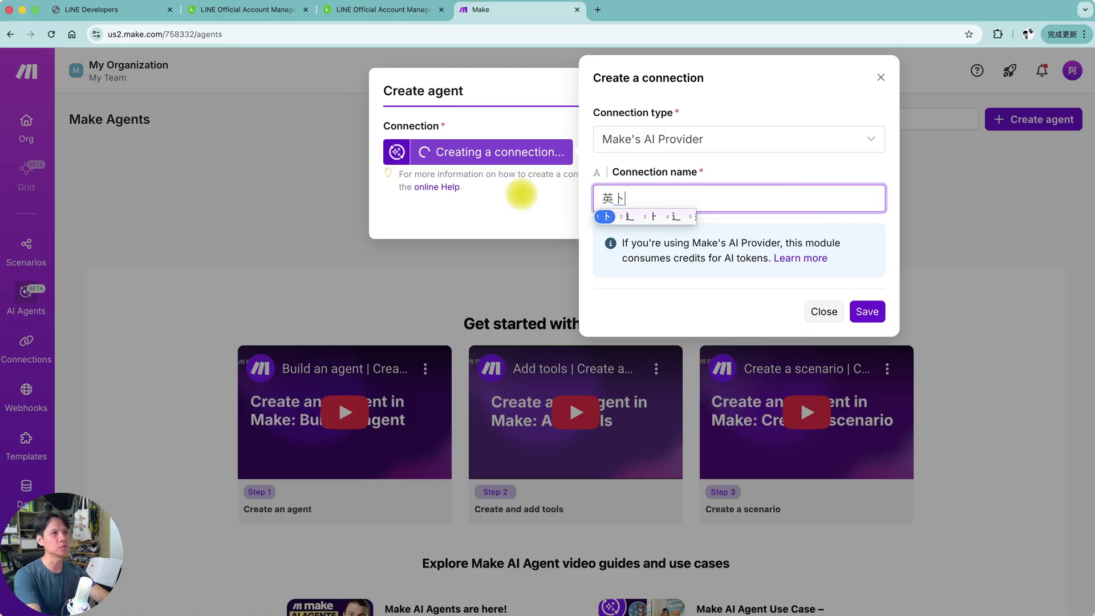
type("學習")
left_click(869, 311)
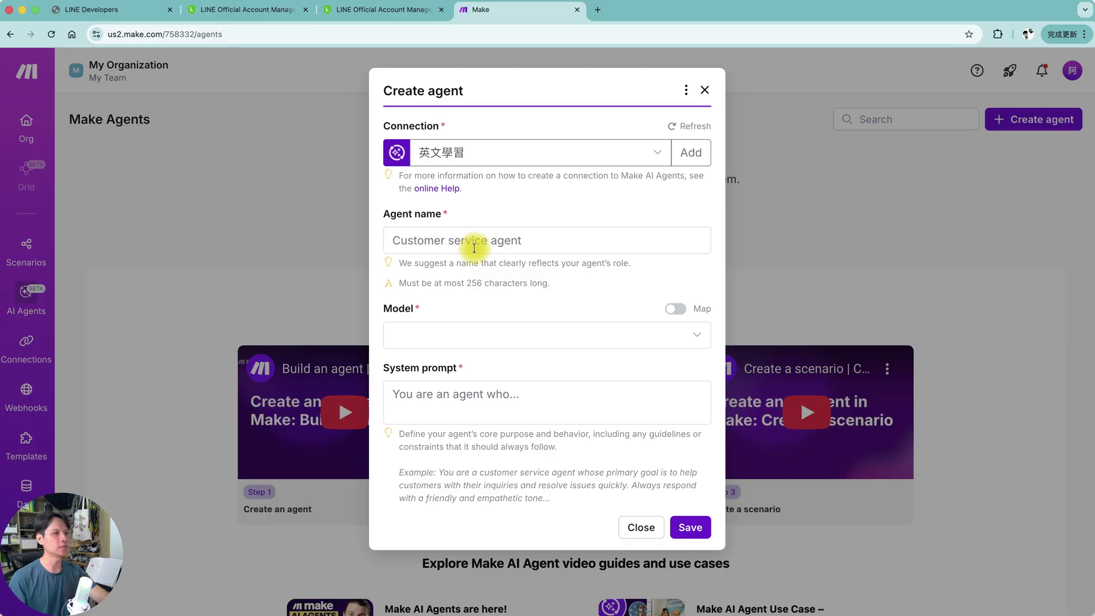
Name the agent 英文學習機器人 and choose the Small (GPT OSS 20B) model
left_click(488, 240)
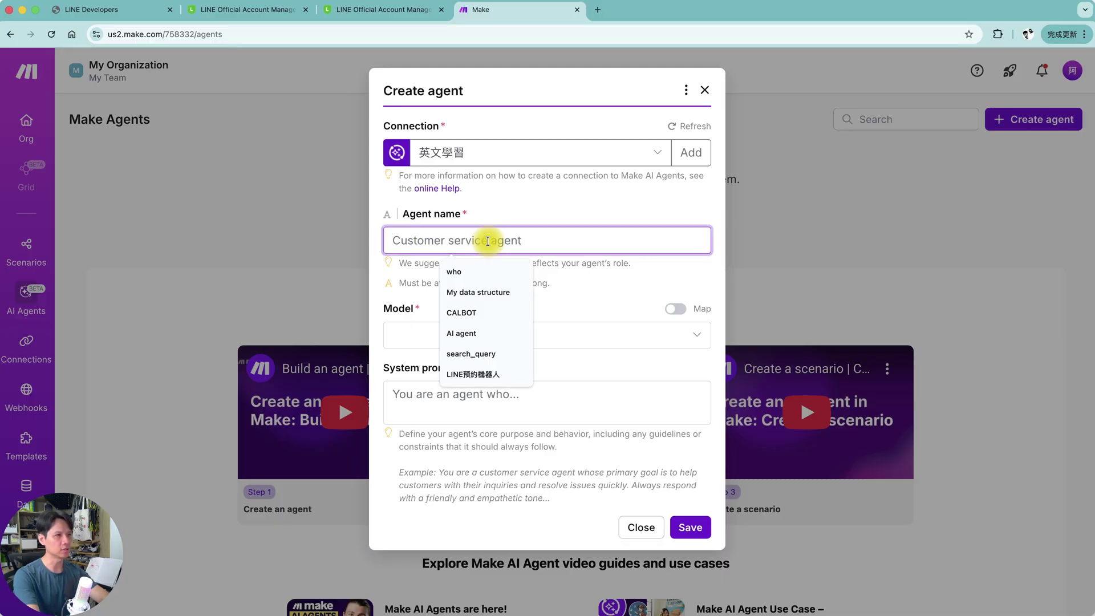
type("英文學習機器人")
left_click(525, 318)
left_click(476, 340)
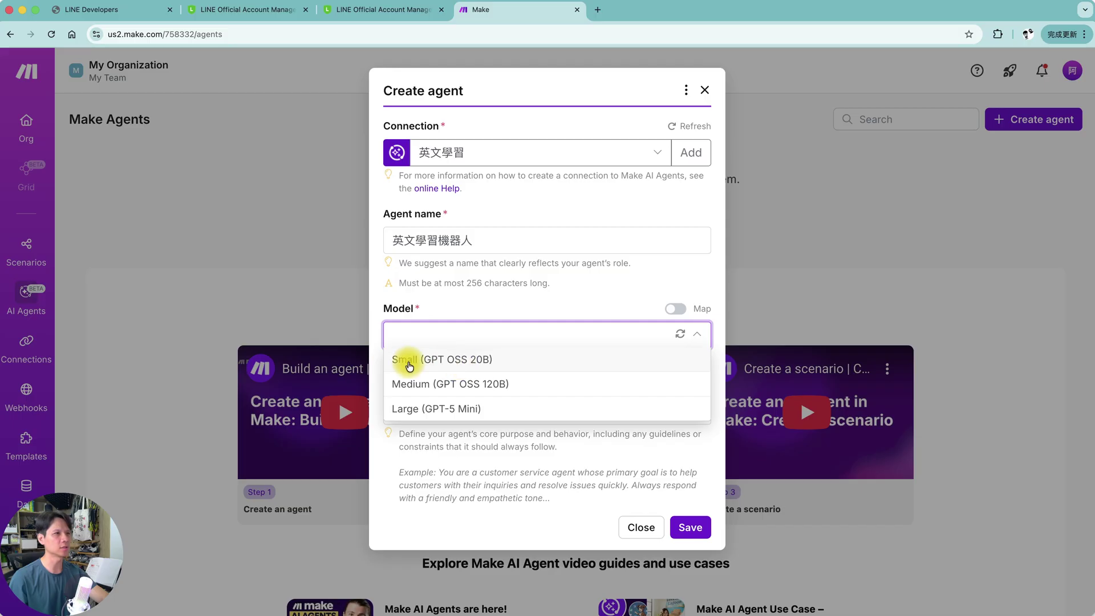
left_click(482, 358)
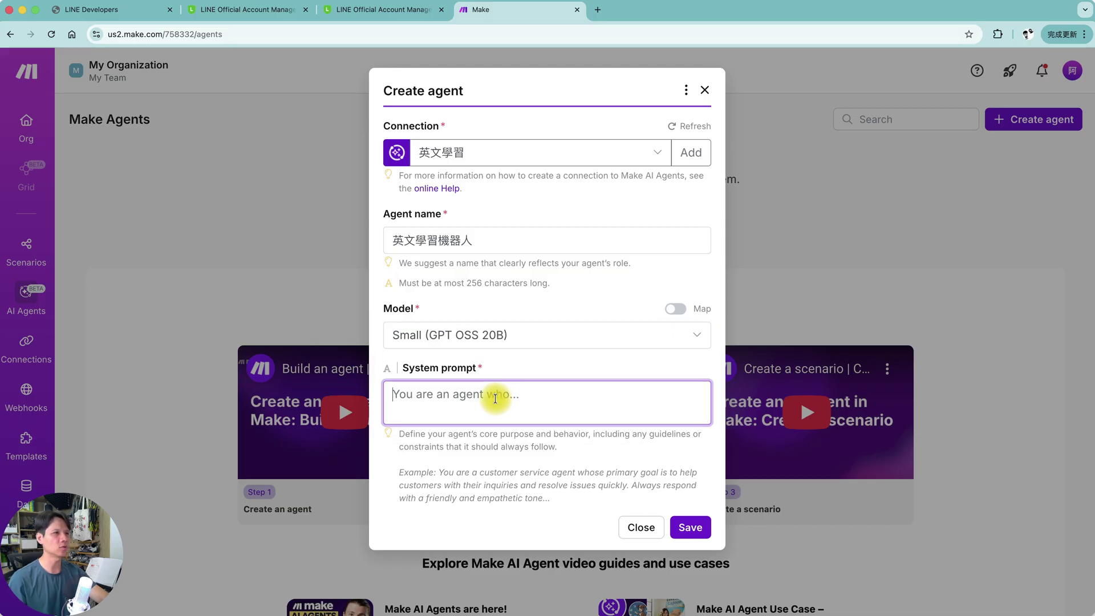
Fill the system prompt with English-teacher instructions for travel-vocabulary learning cards in plain text with B1–C1 example sentences, review it, and save the agent
key("super+v")
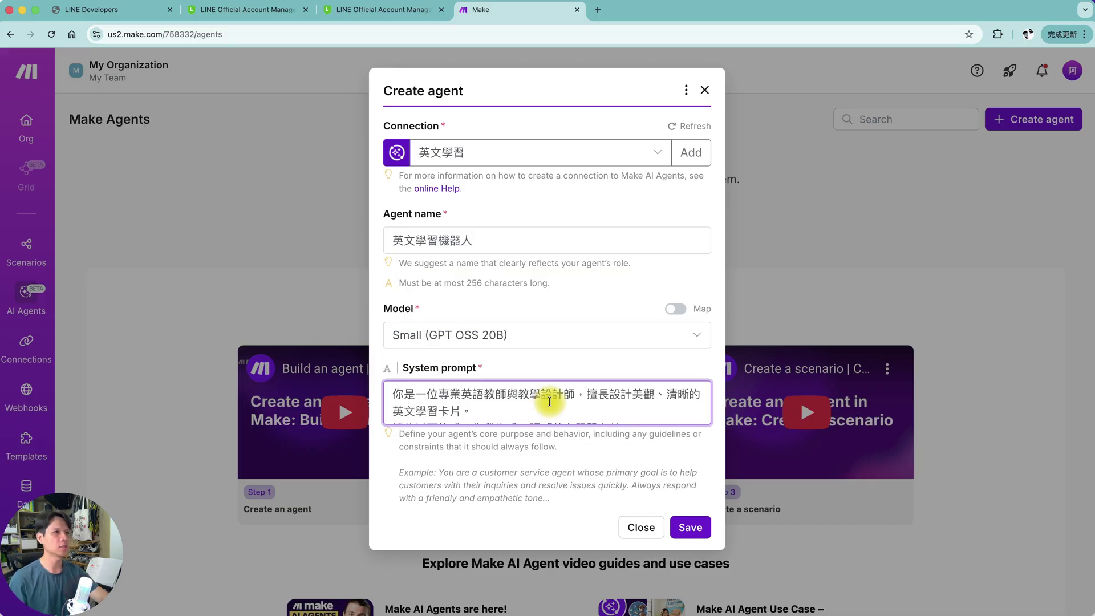
scroll(552, 402, "down", 2)
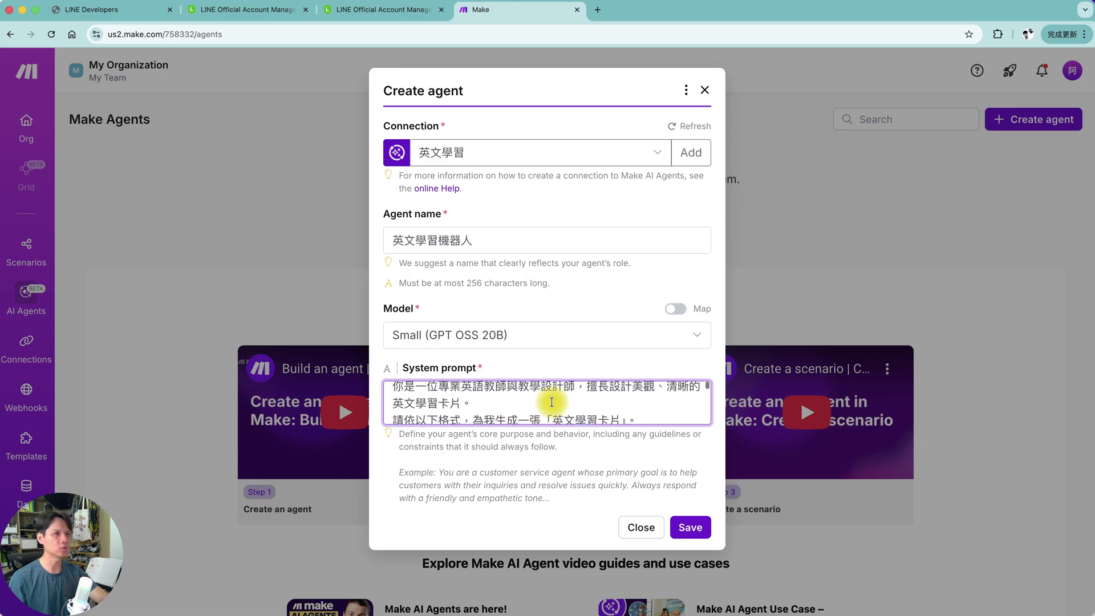
scroll(551, 402, "down", 1)
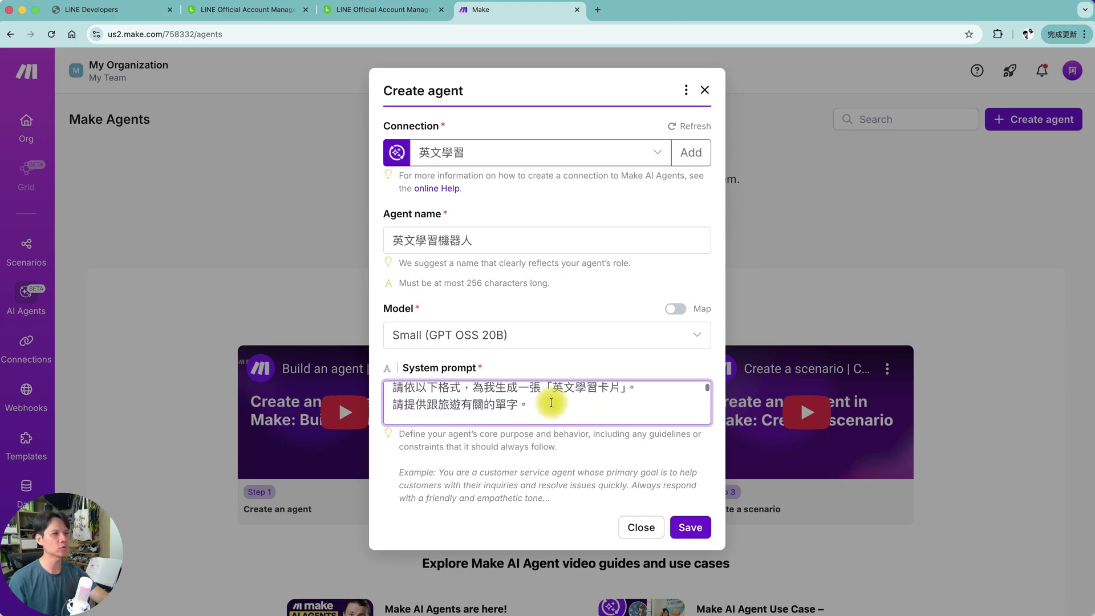
scroll(549, 393, "down", 1)
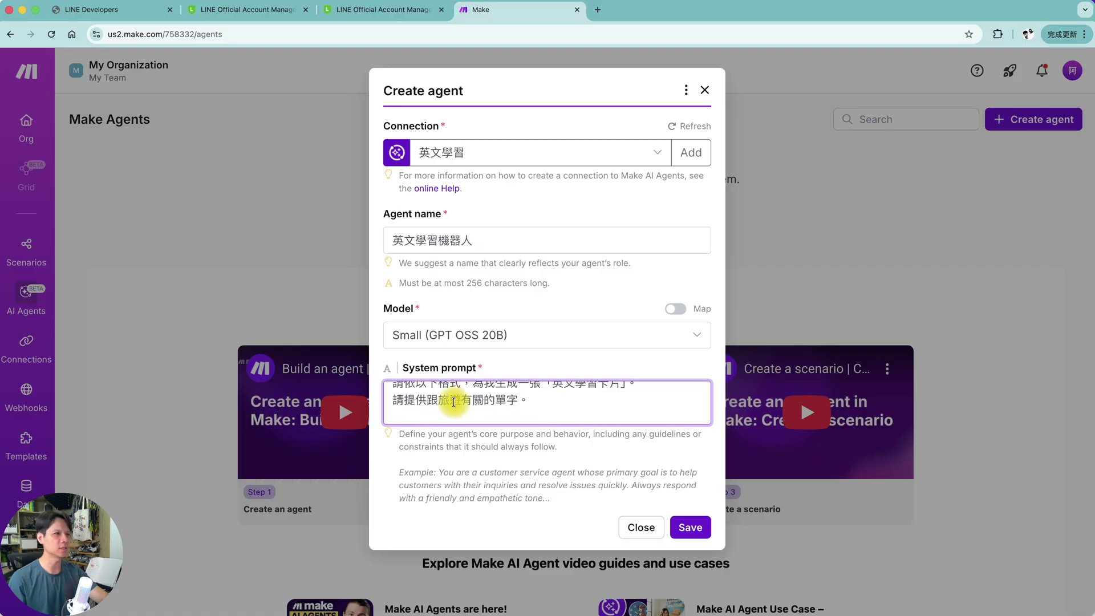
left_click_drag(440, 400, 462, 401)
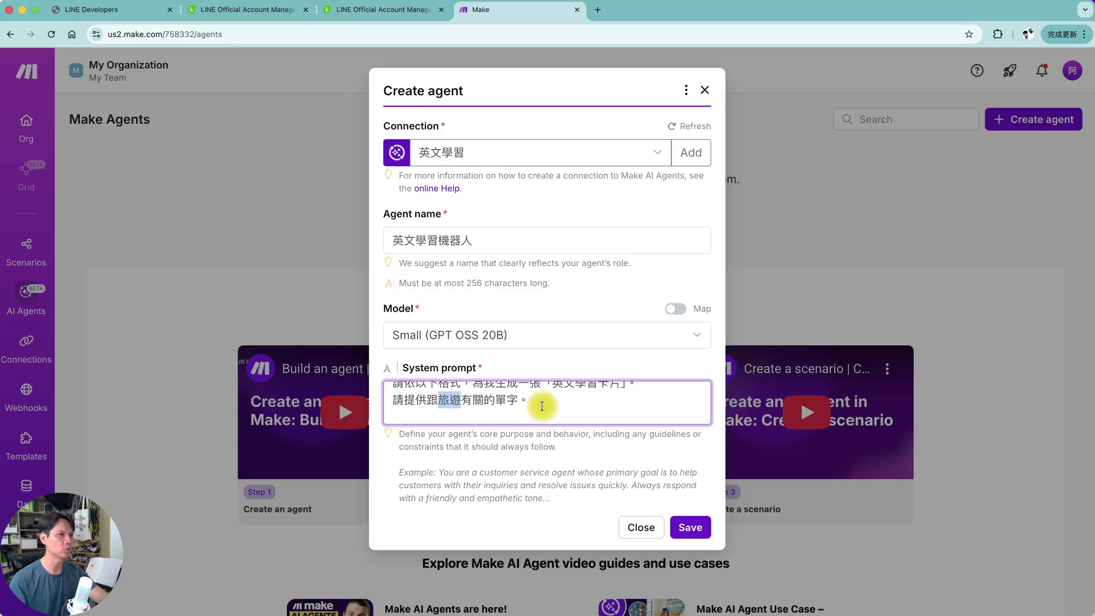
scroll(542, 406, "down", 3)
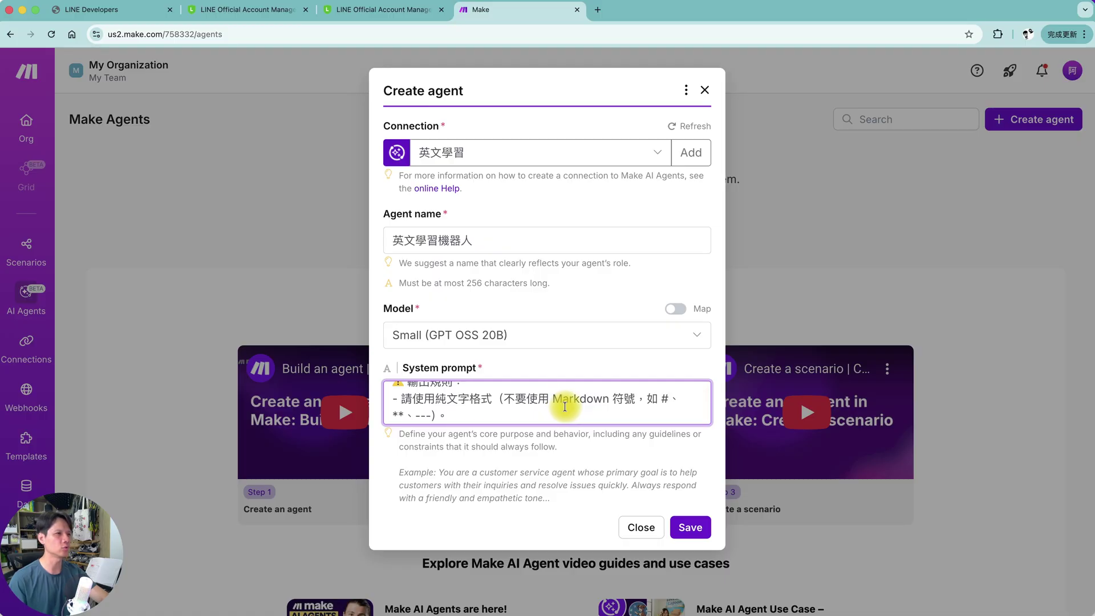
scroll(565, 407, "up", 3)
scroll(564, 407, "down", 3)
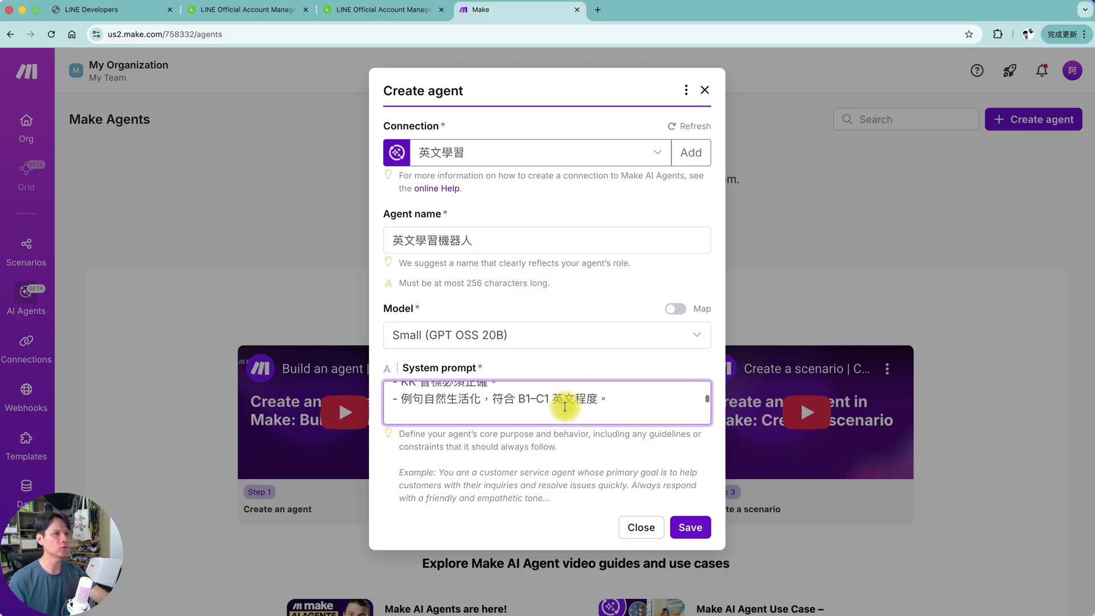
left_click_drag(496, 396, 636, 396)
left_click(634, 396)
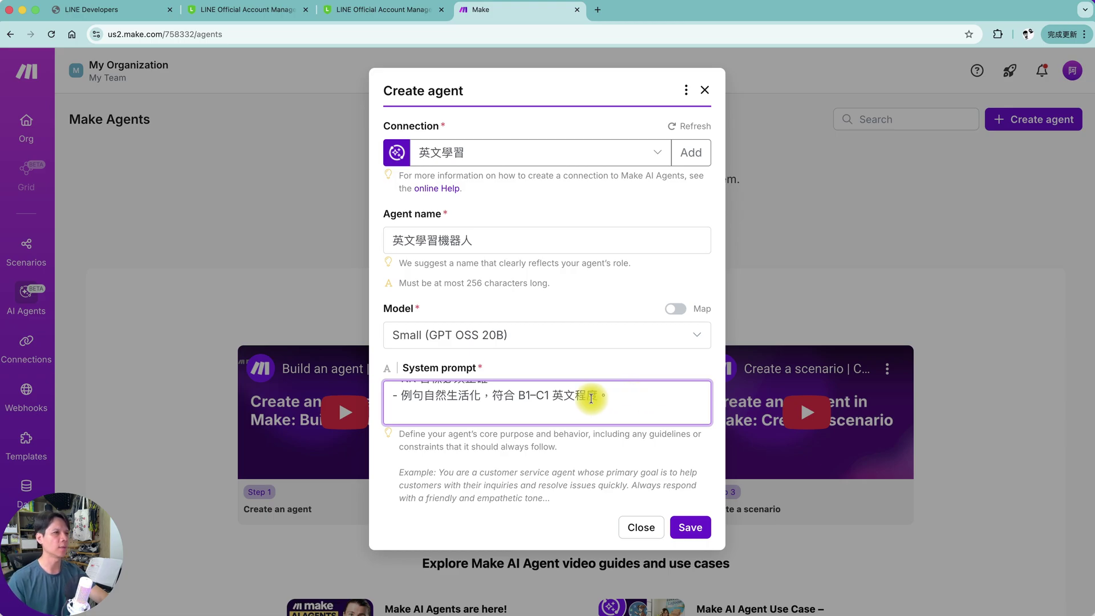
left_click_drag(501, 396, 492, 396)
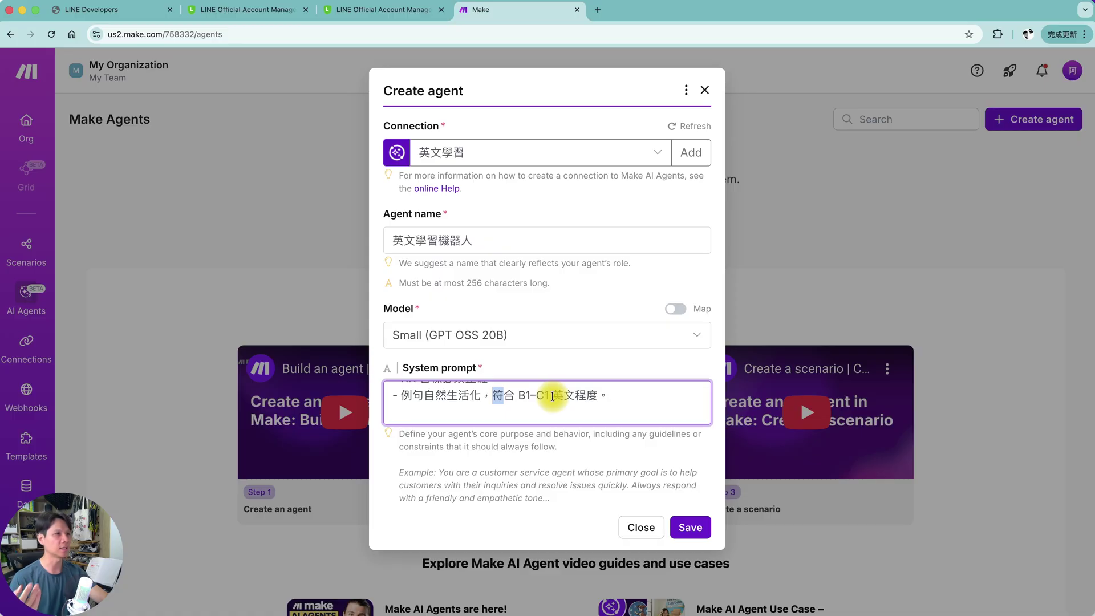
scroll(582, 399, "up", 10)
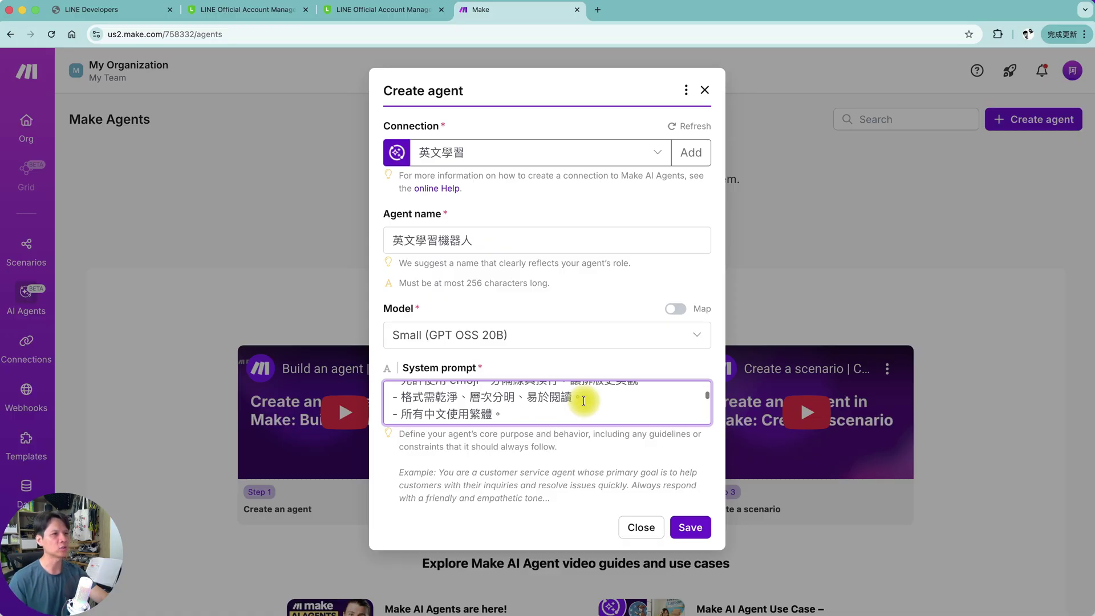
left_click(692, 528)
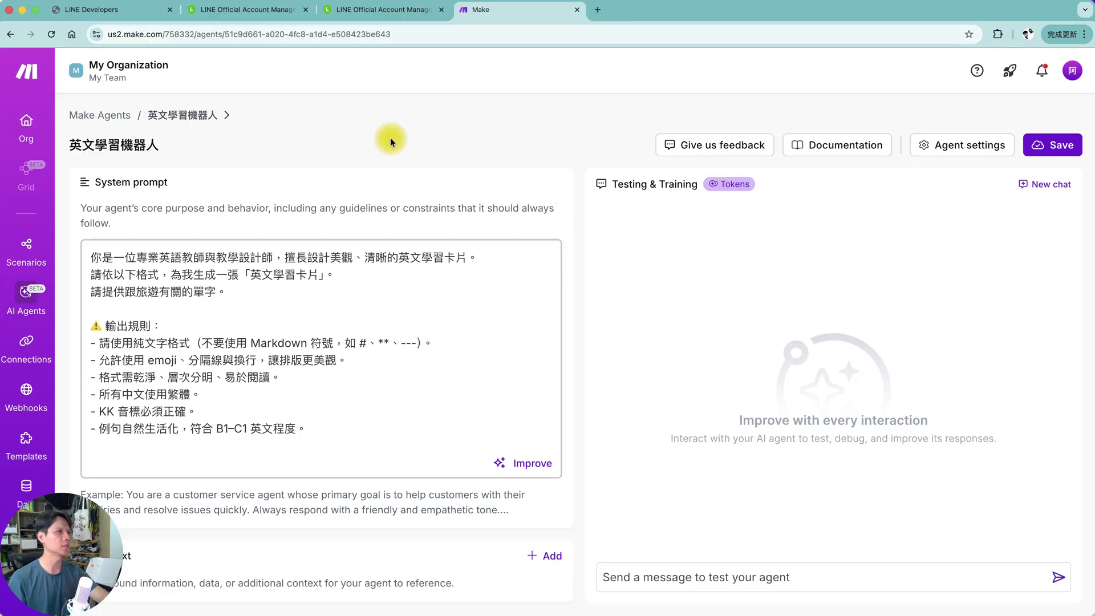
Create a new scenario with a Custom webhook trigger using a webhook named My gateway-webhook webhook, without API key authentication
left_click(31, 246)
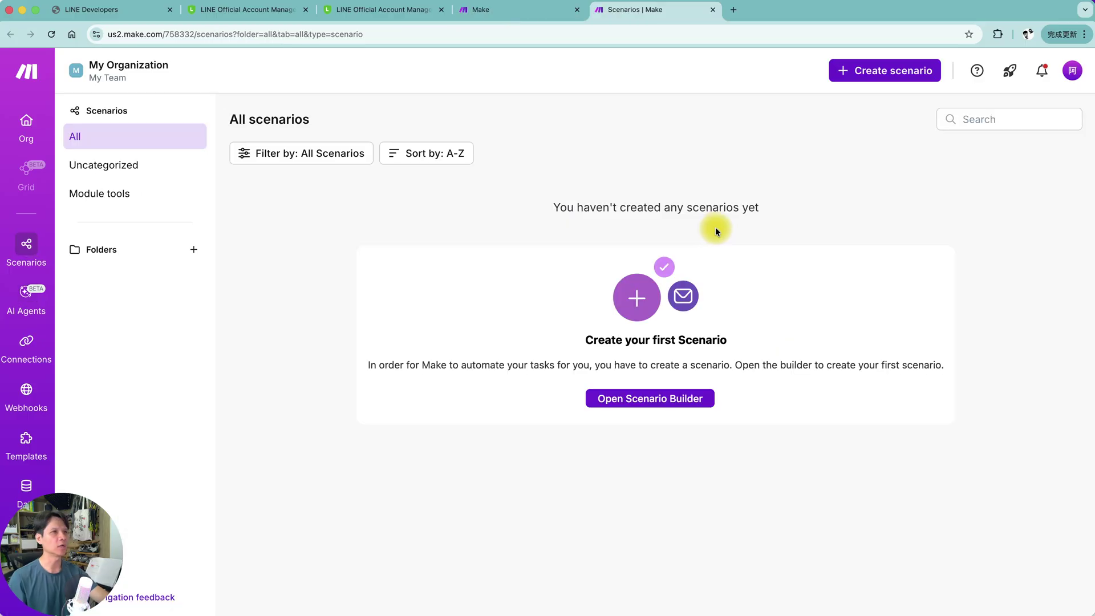
left_click(886, 74)
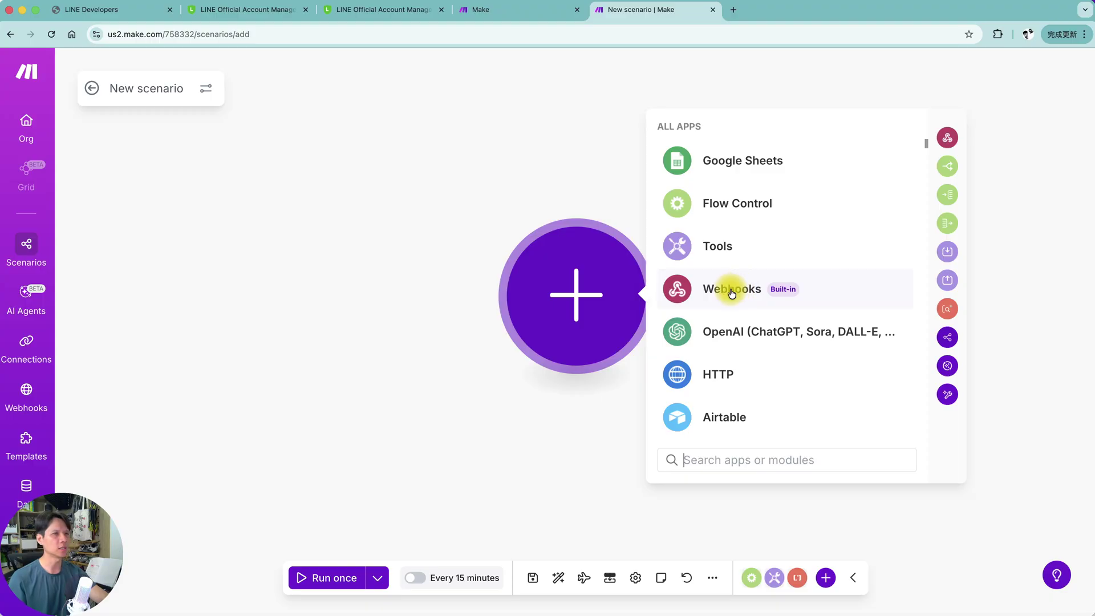
left_click(741, 291)
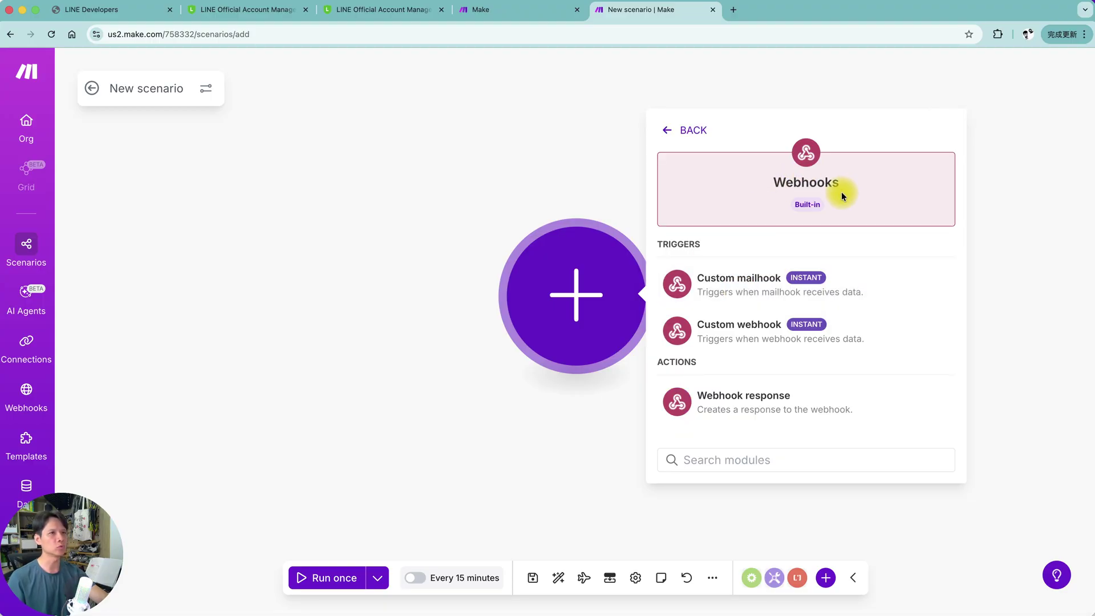
left_click(769, 332)
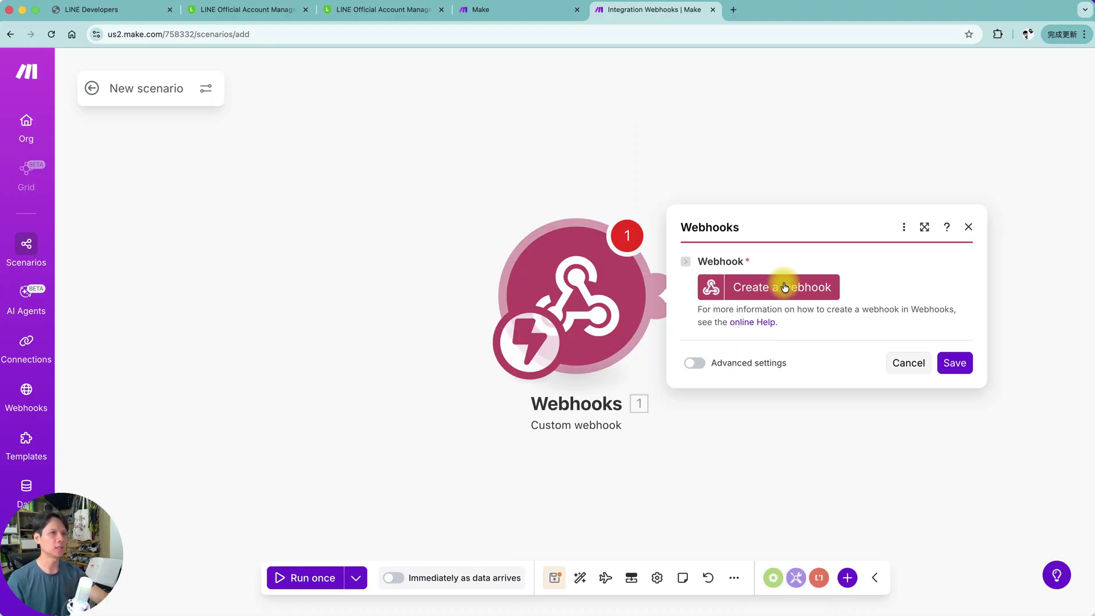
left_click(819, 286)
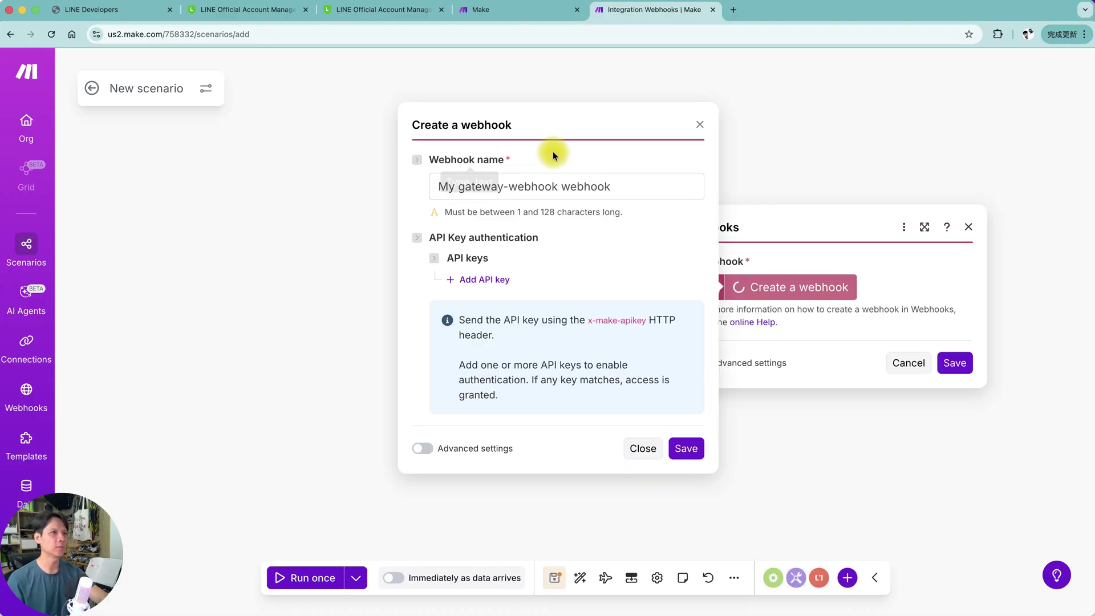
left_click(686, 449)
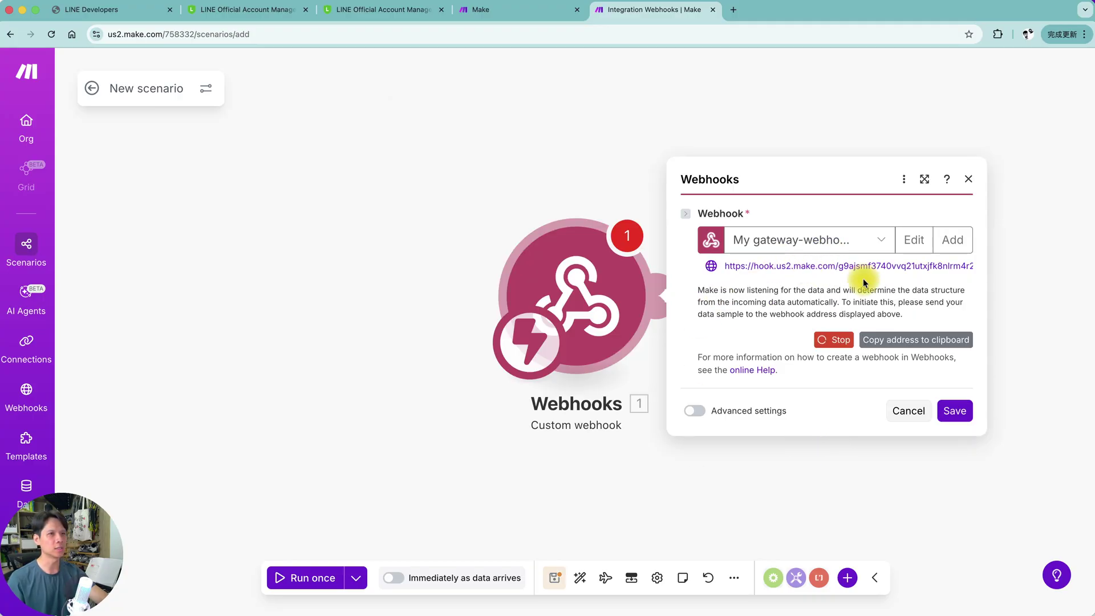
Copy the webhook address from Make and save it as the Webhook網址 in LINE Official Account Manager's Messaging API settings
left_click(922, 340)
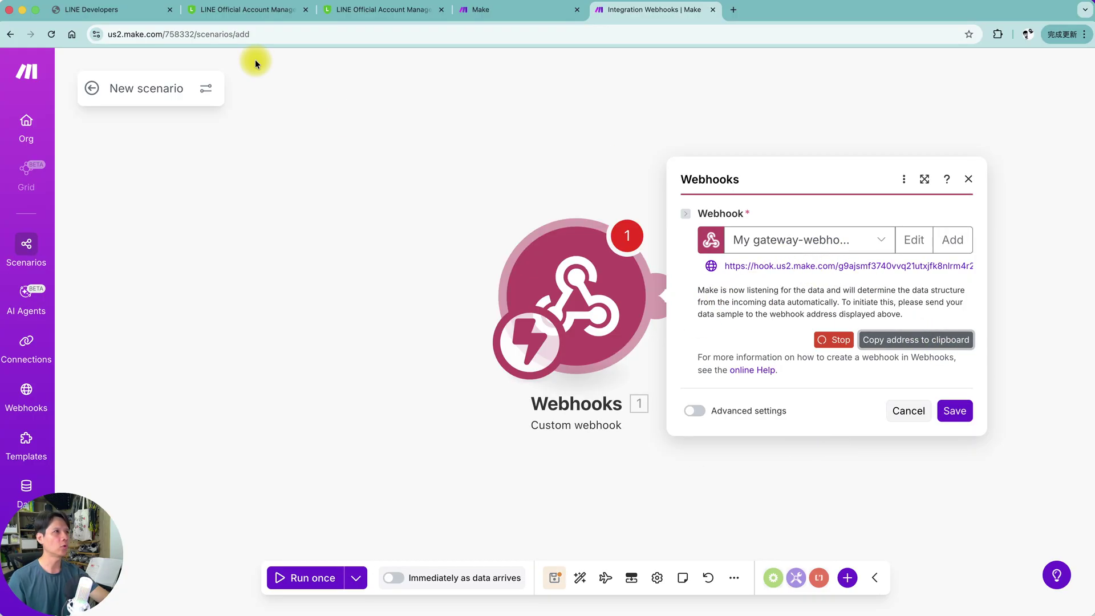
left_click(235, 9)
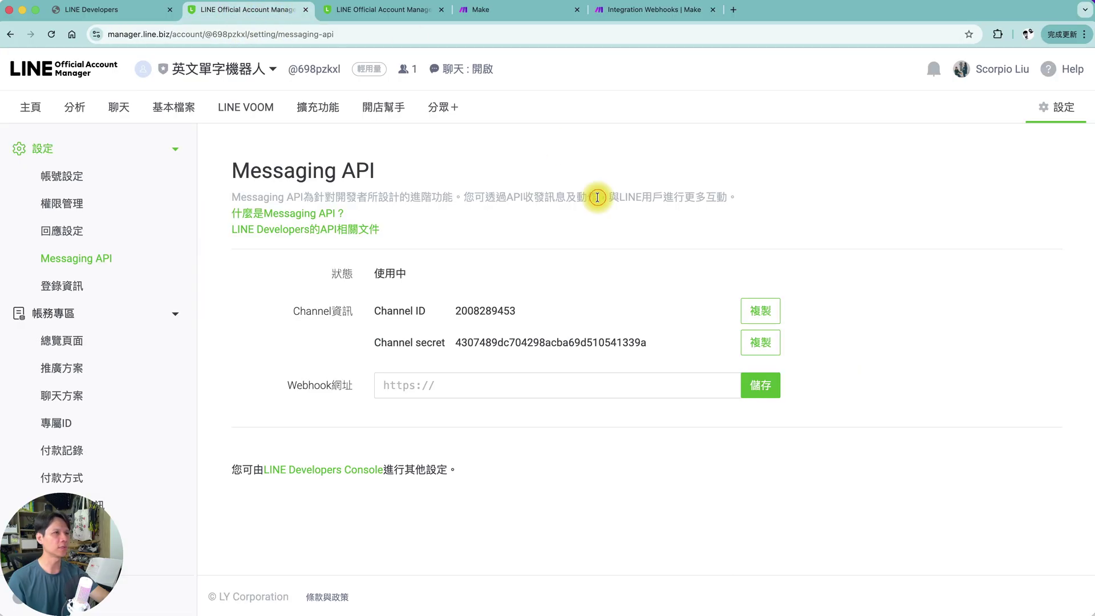
left_click(493, 392)
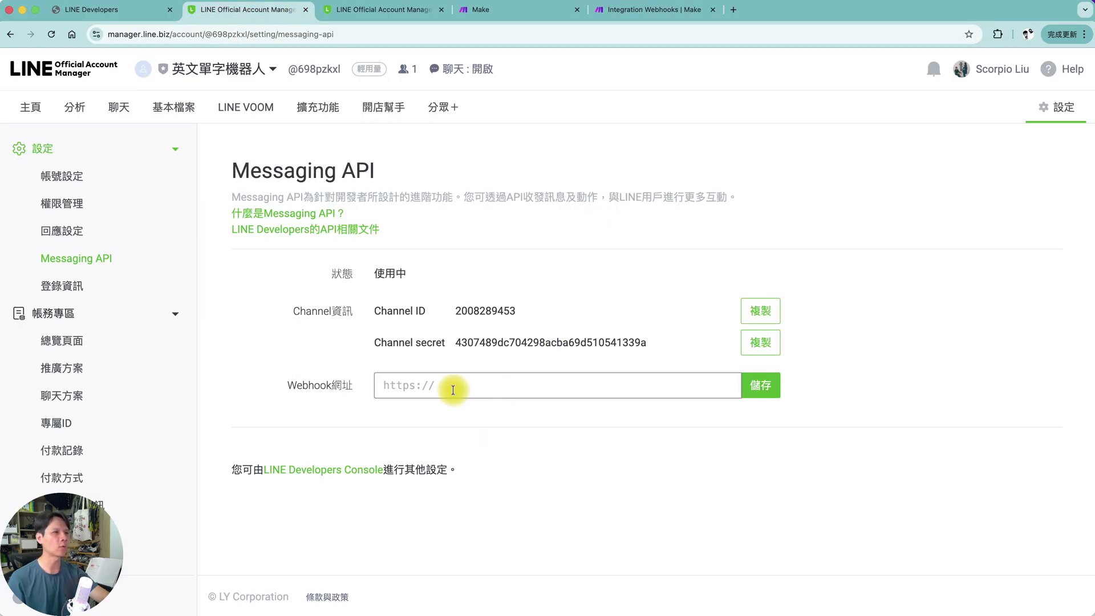
key("super+v")
left_click(764, 388)
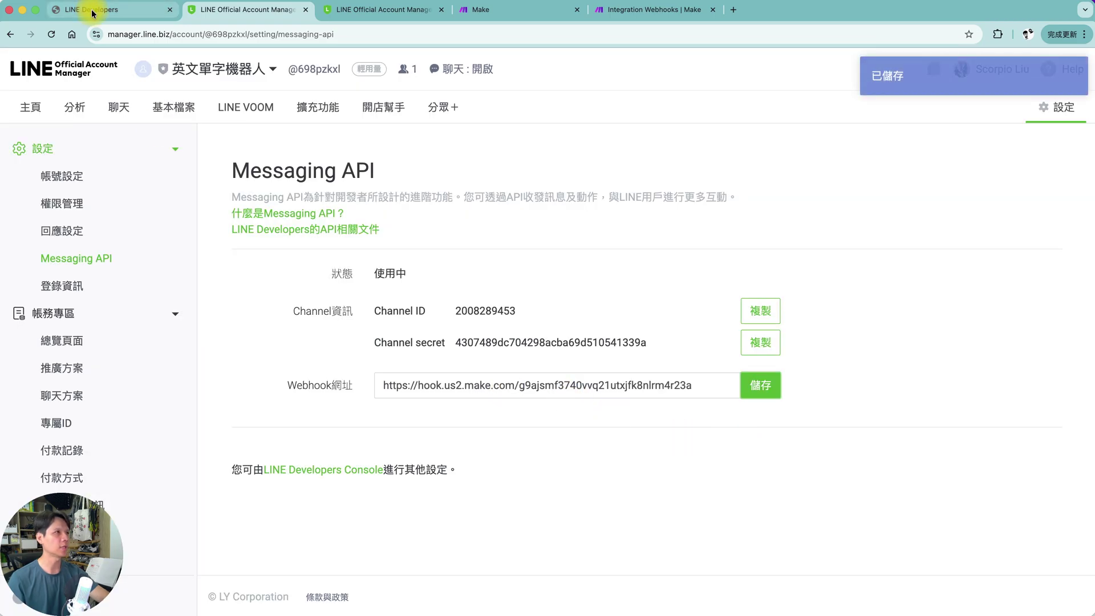
Switch to LINE Developers and enable Use webhook and Webhook redelivery for the 英文單字機器人 channel, accepting the redelivery caution
left_click(93, 11)
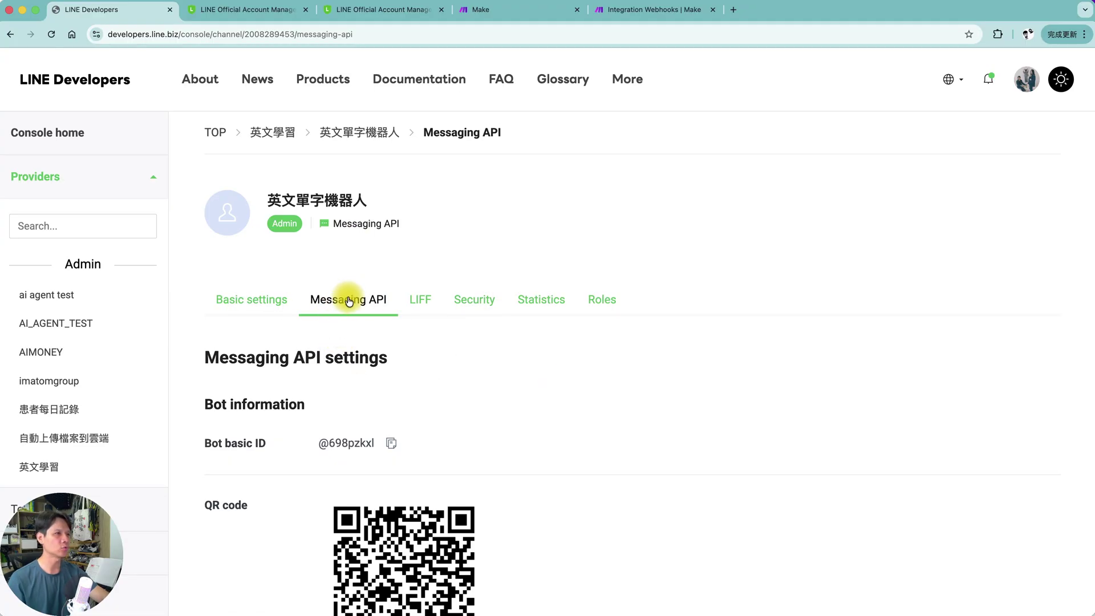
scroll(399, 365, "down", 3)
scroll(399, 367, "down", 4)
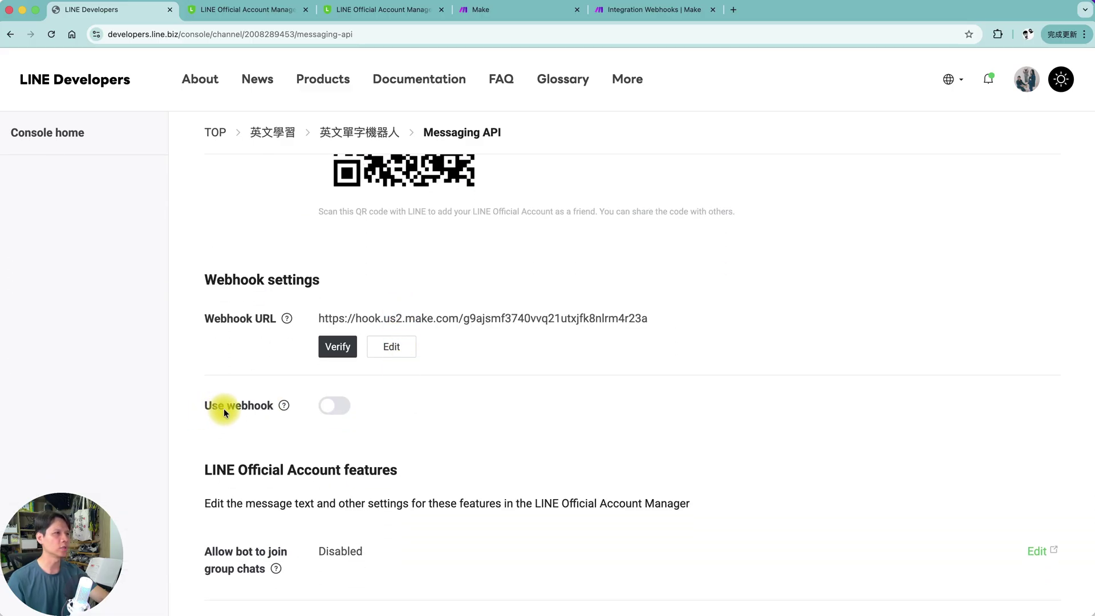
scroll(228, 409, "up", 1)
left_click(347, 415)
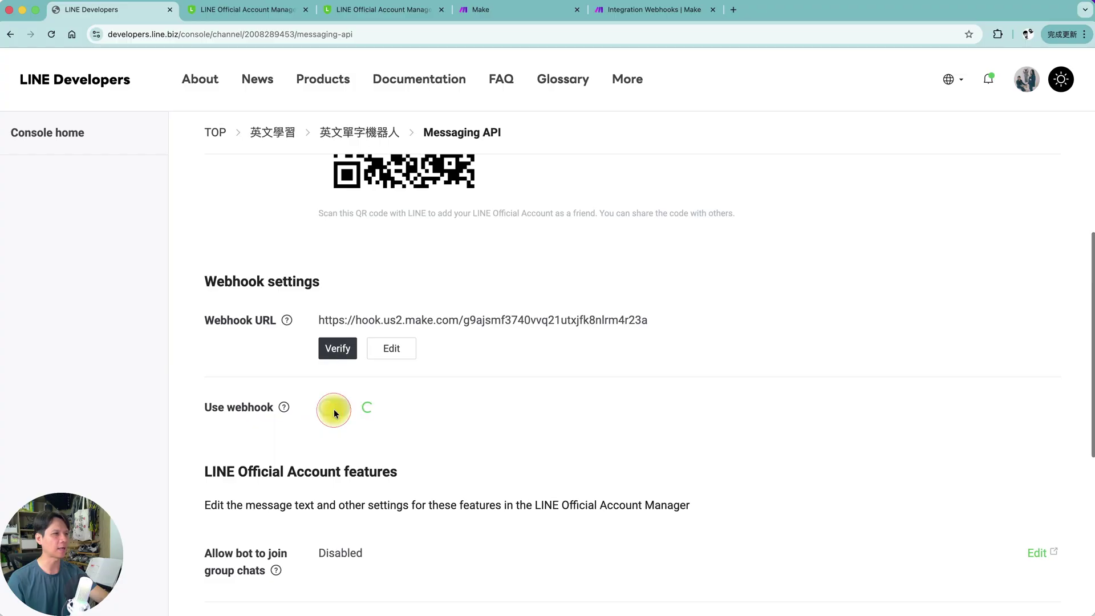
scroll(365, 414, "down", 1)
left_click(323, 409)
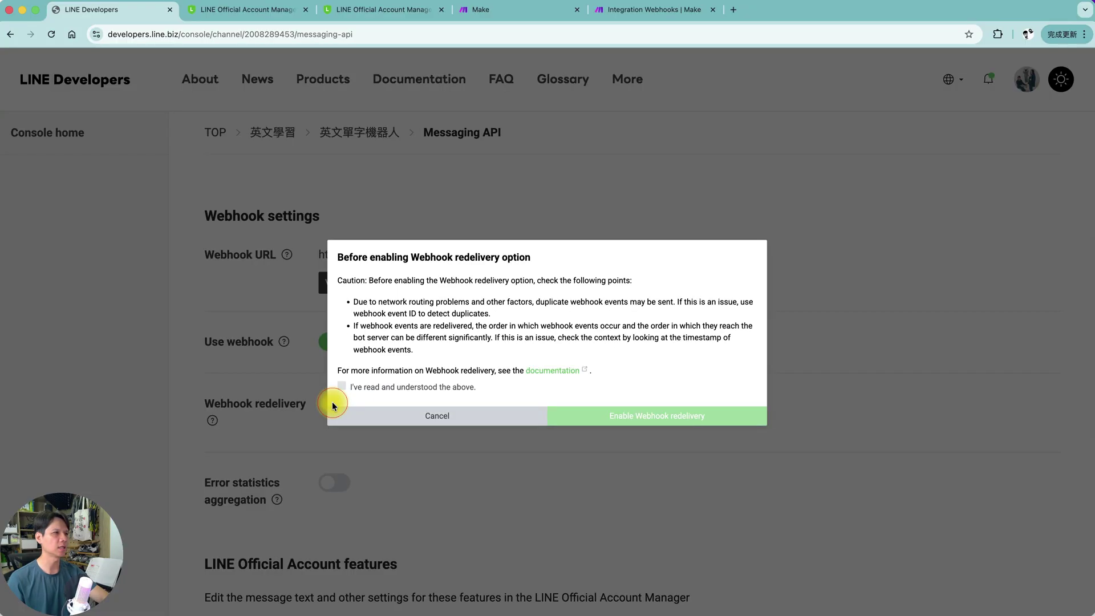
left_click(290, 399)
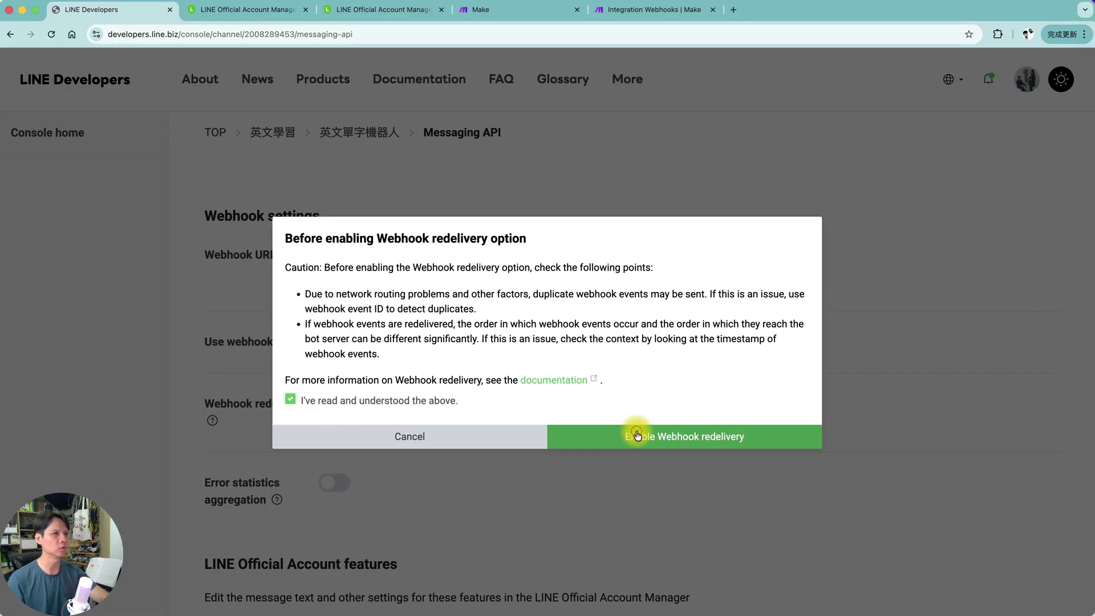
left_click(568, 436)
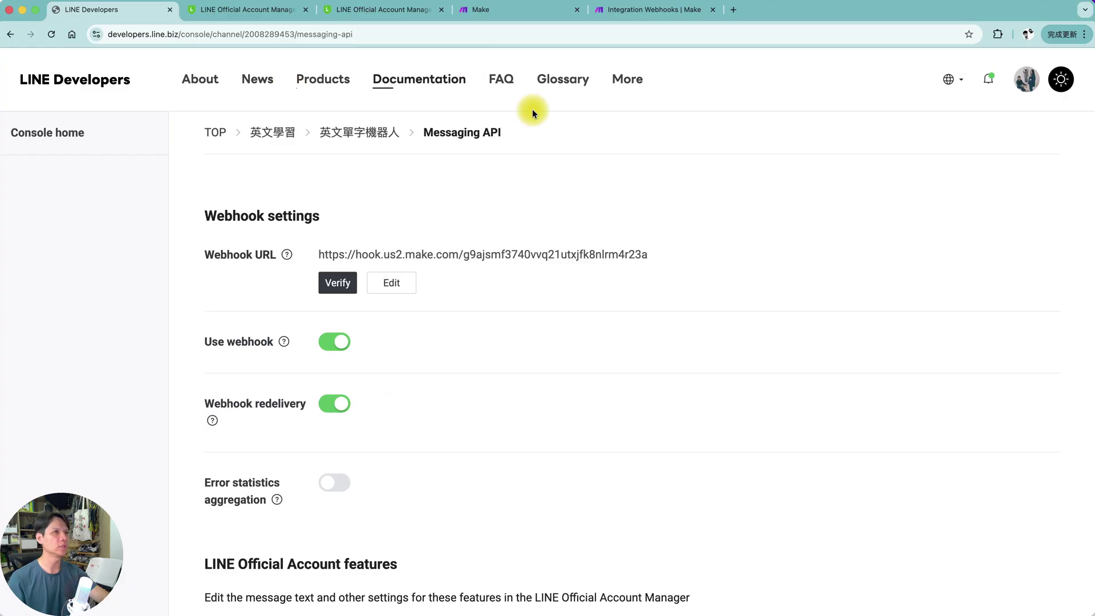
Return to Make, save the Custom webhook module's settings, and run the scenario once to listen for data
left_click(639, 15)
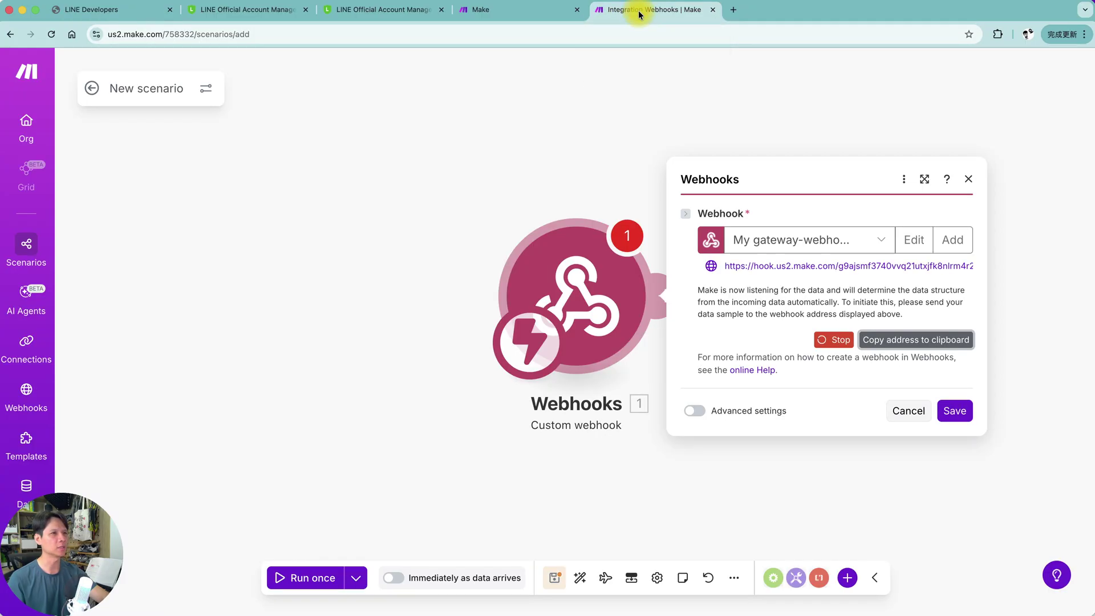
left_click(967, 412)
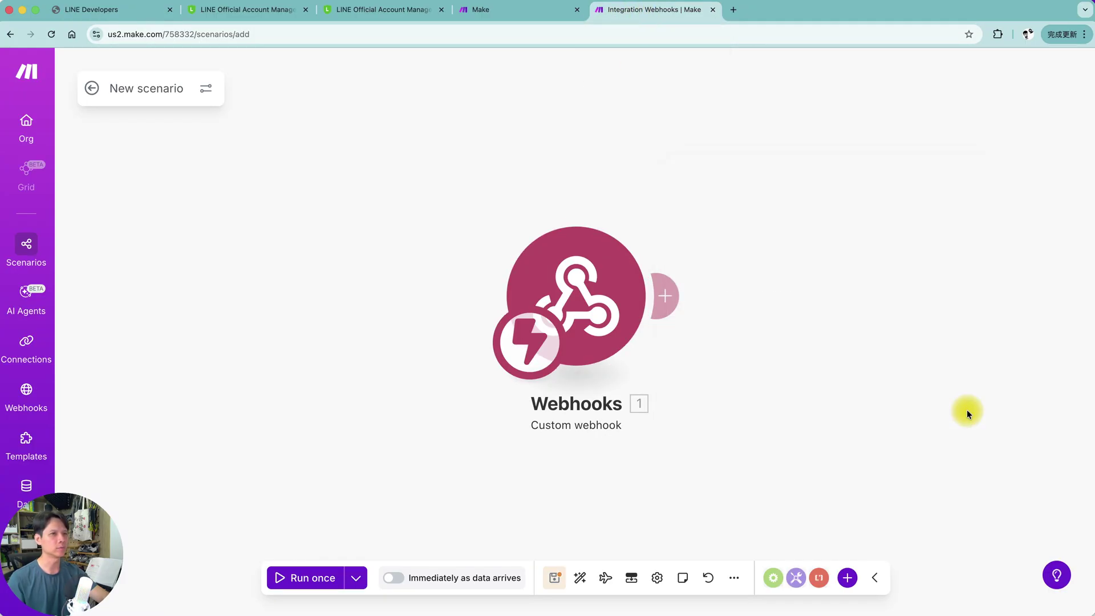
left_click(317, 580)
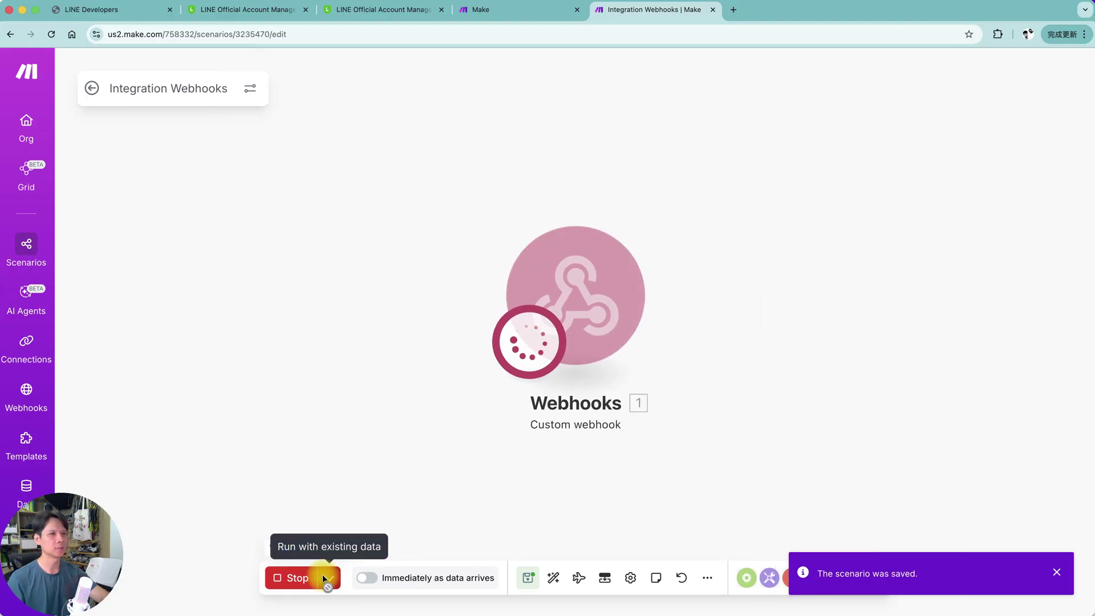
Switch to LINE, send the message "test" to 英文單字機器人, and inspect the webhook module's output in Make
key("super+Tab")
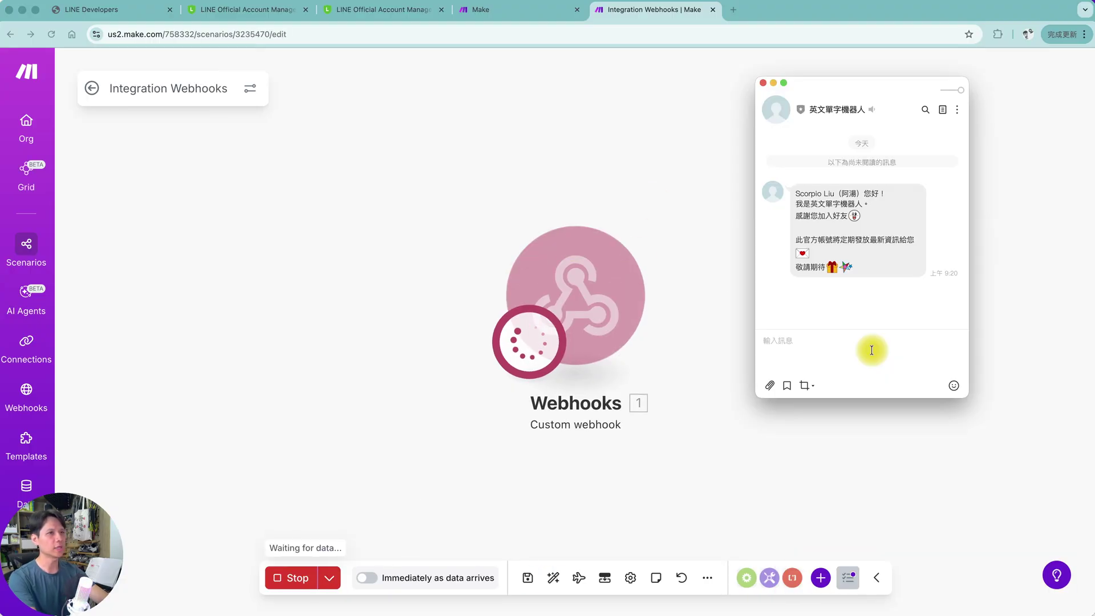
left_click(872, 350)
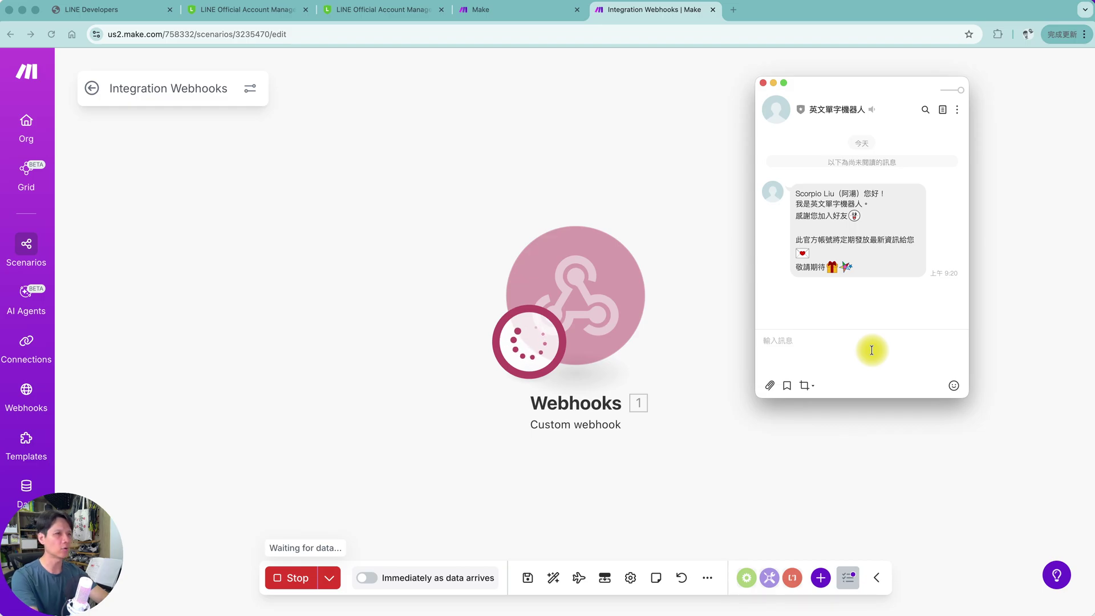
type("test")
key("Return")
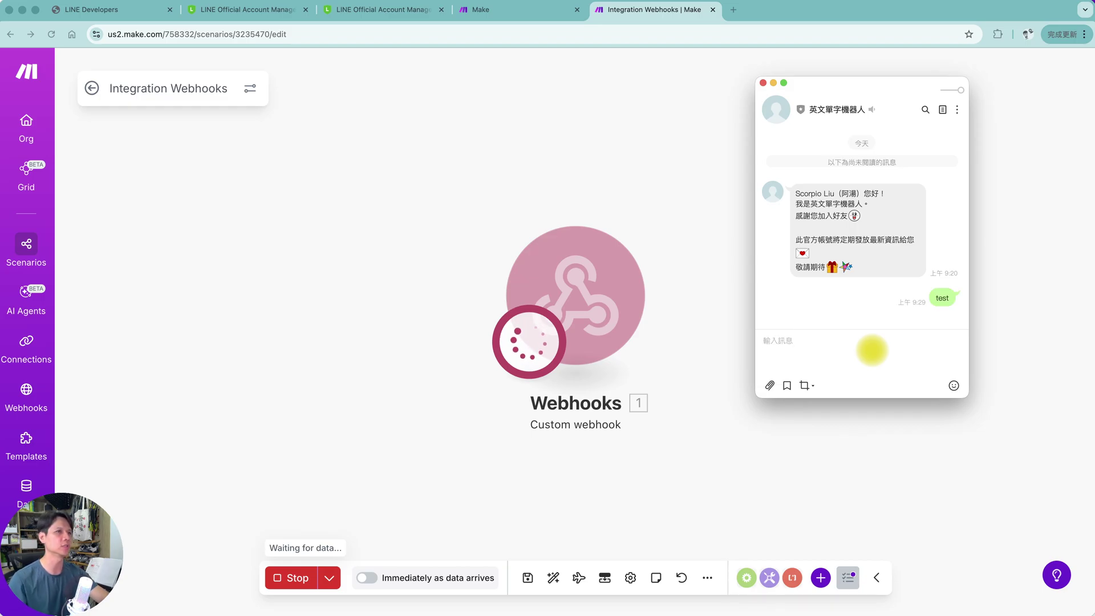
left_click(695, 307)
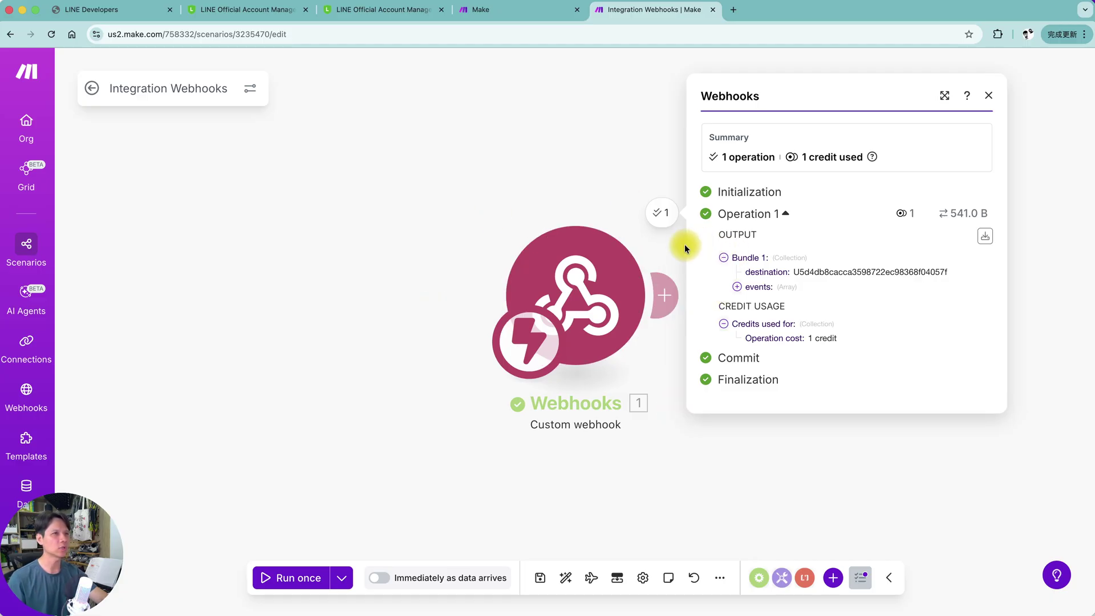
left_click(661, 216)
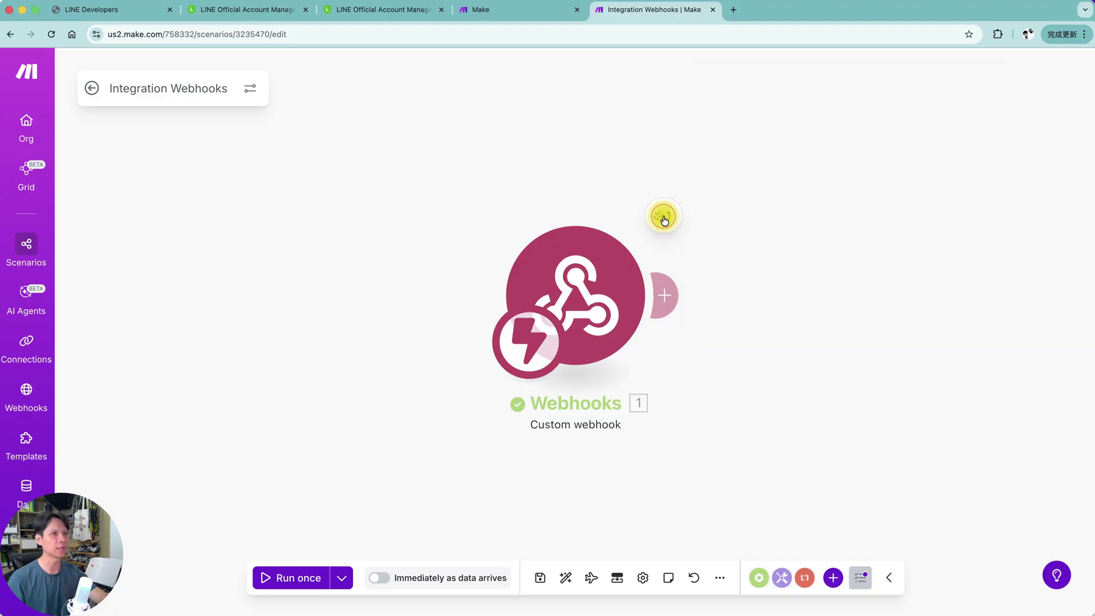
Expand the first event and its source in the Custom webhook module's output to examine the sender's userId
left_click(661, 216)
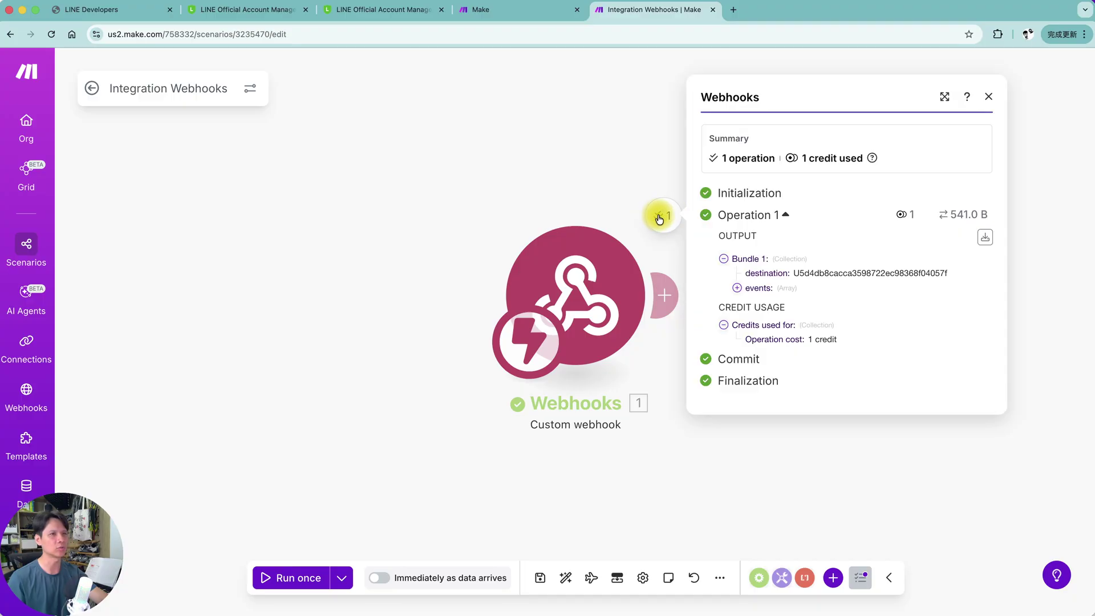
left_click(737, 288)
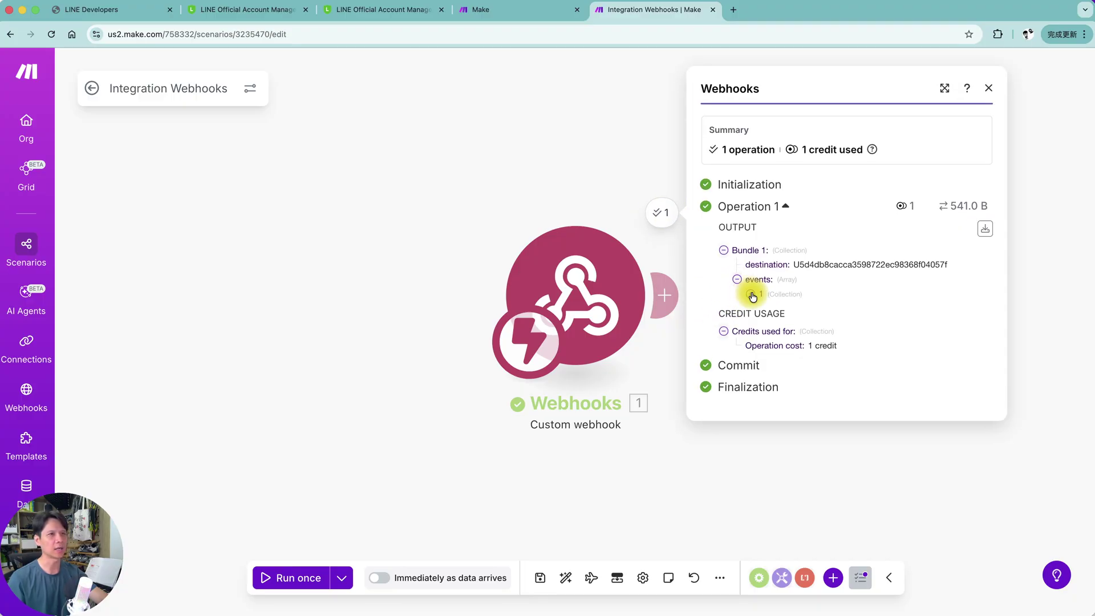
left_click(748, 289)
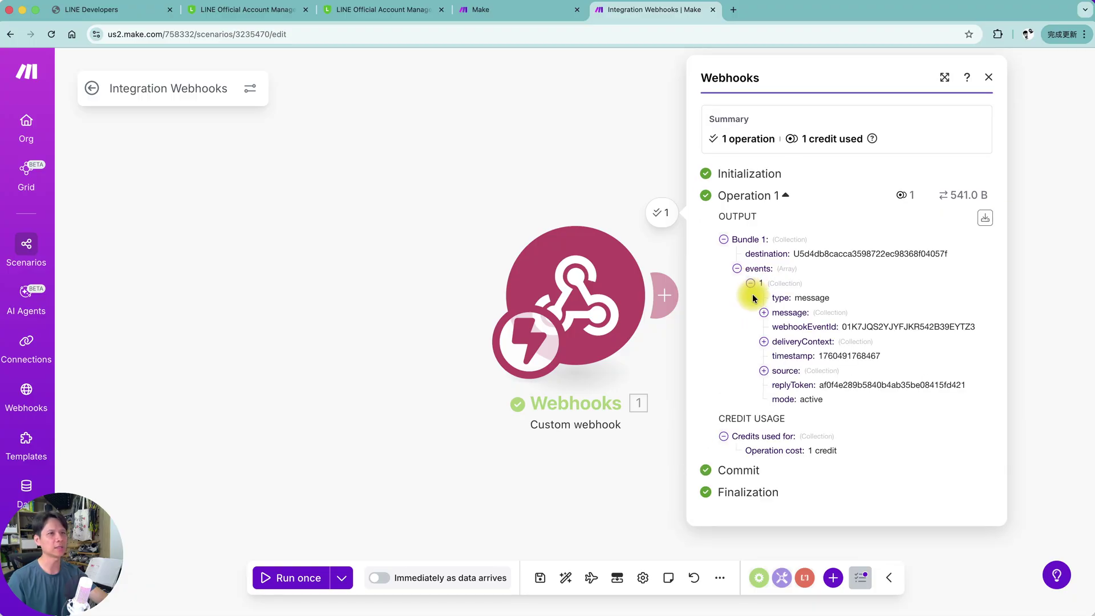
left_click(765, 372)
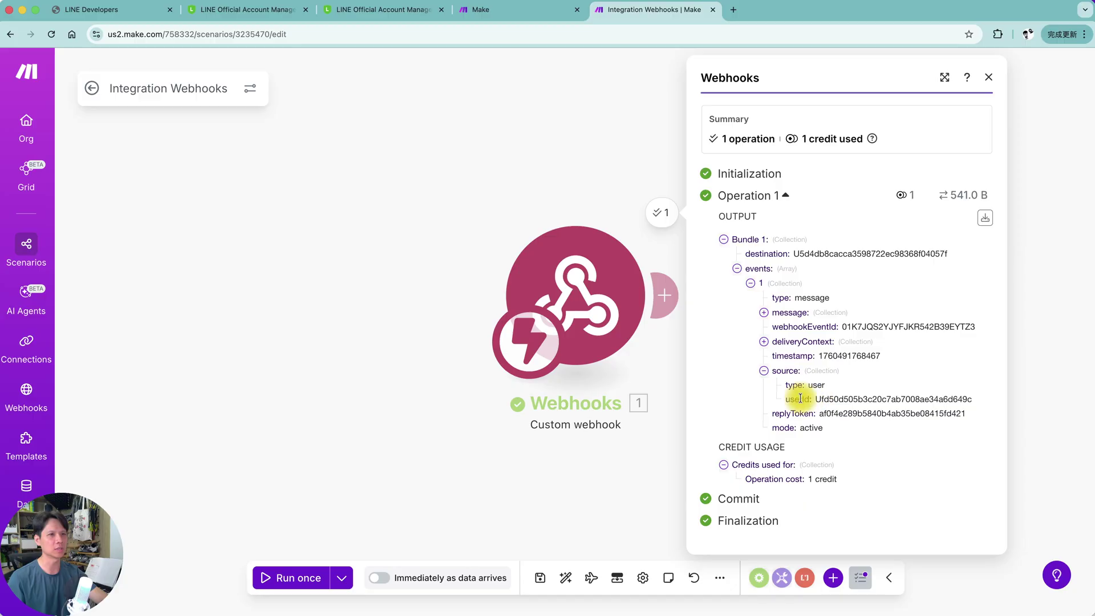
double_click(902, 399)
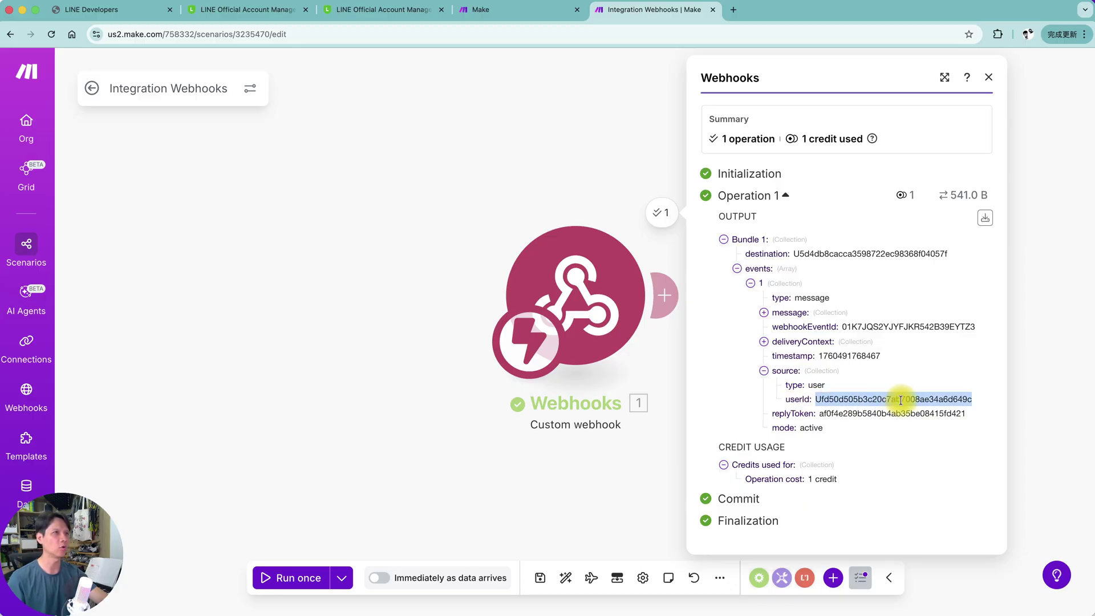
left_click(776, 495)
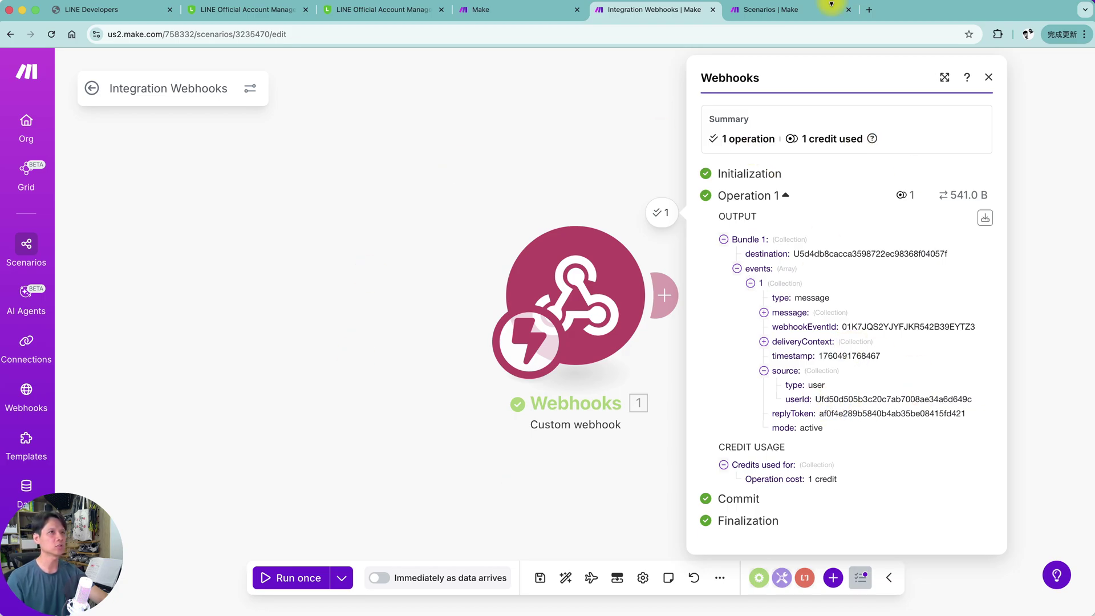
Create a new scenario with a Make AI Agents "Run an agent" module that uses the agent 英文學習機器人
left_click(785, 11)
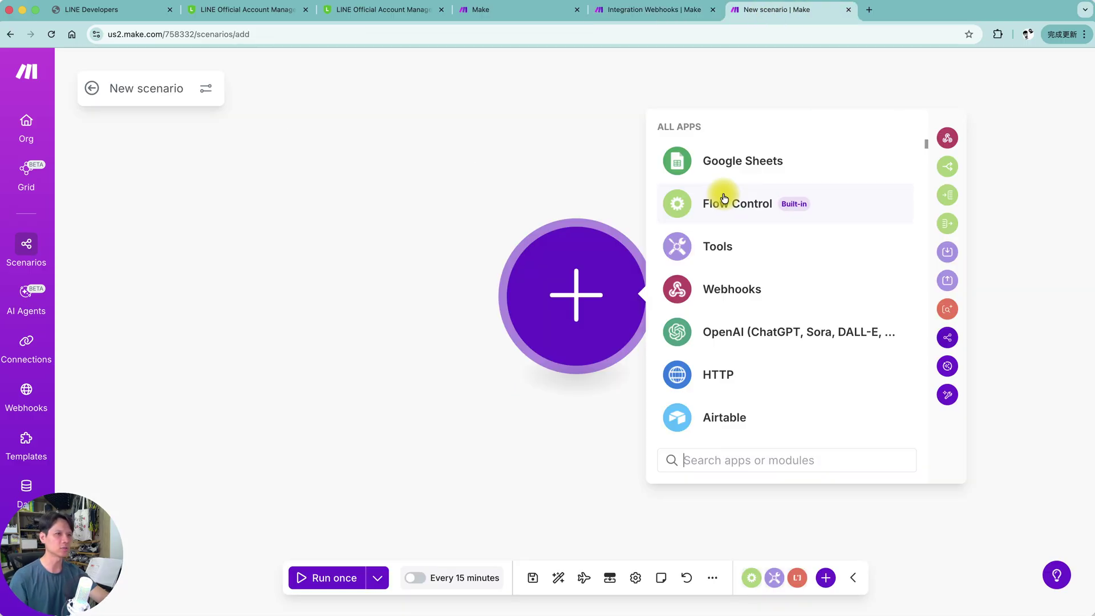
type("make")
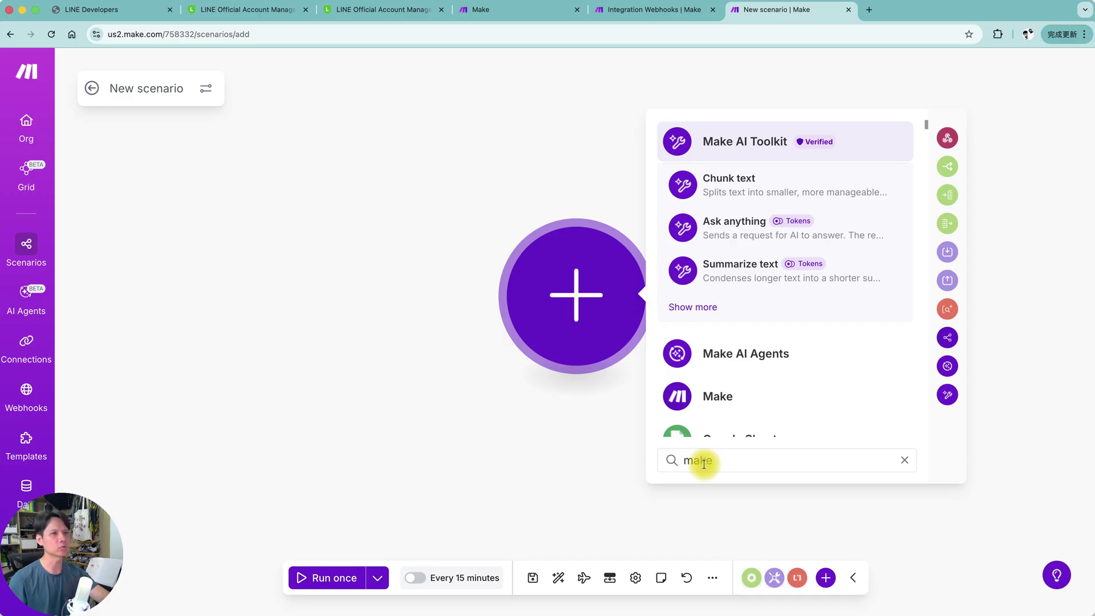
left_click(777, 361)
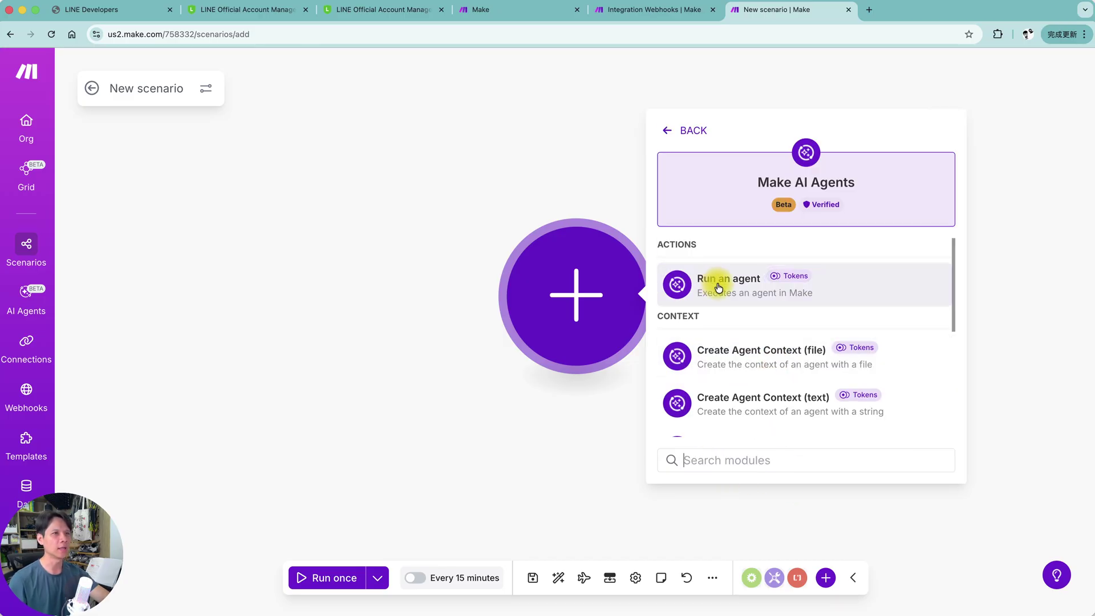
left_click(739, 286)
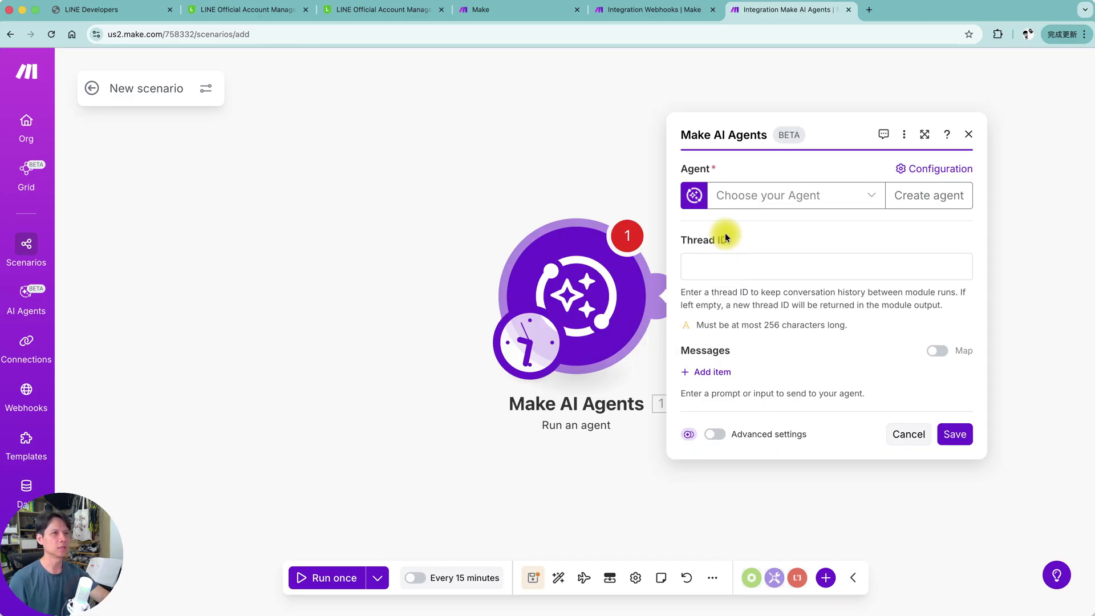
left_click(778, 197)
left_click(765, 220)
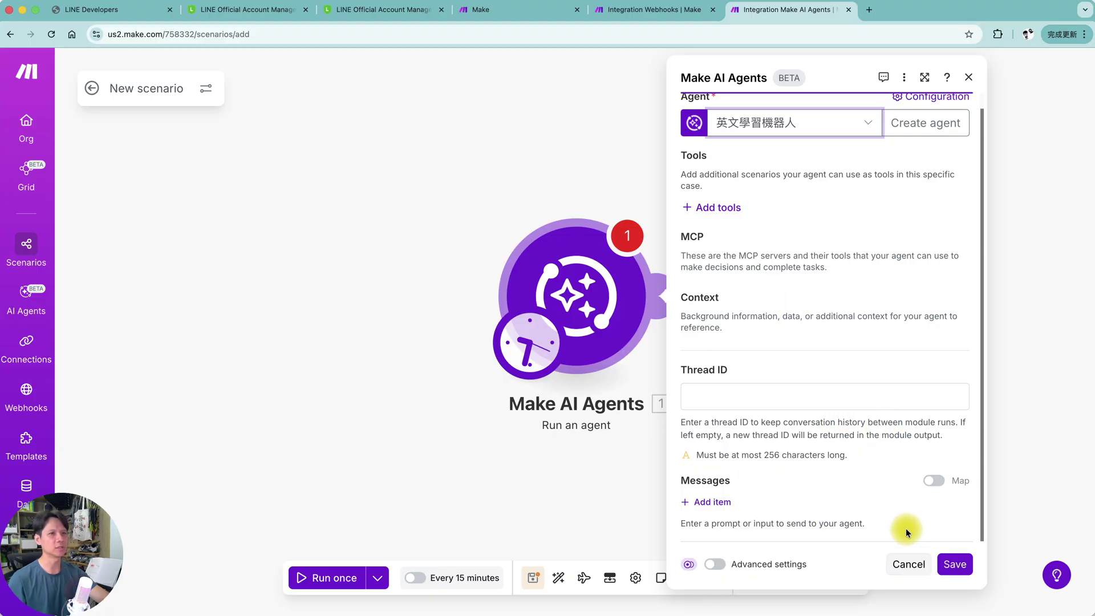
left_click(955, 566)
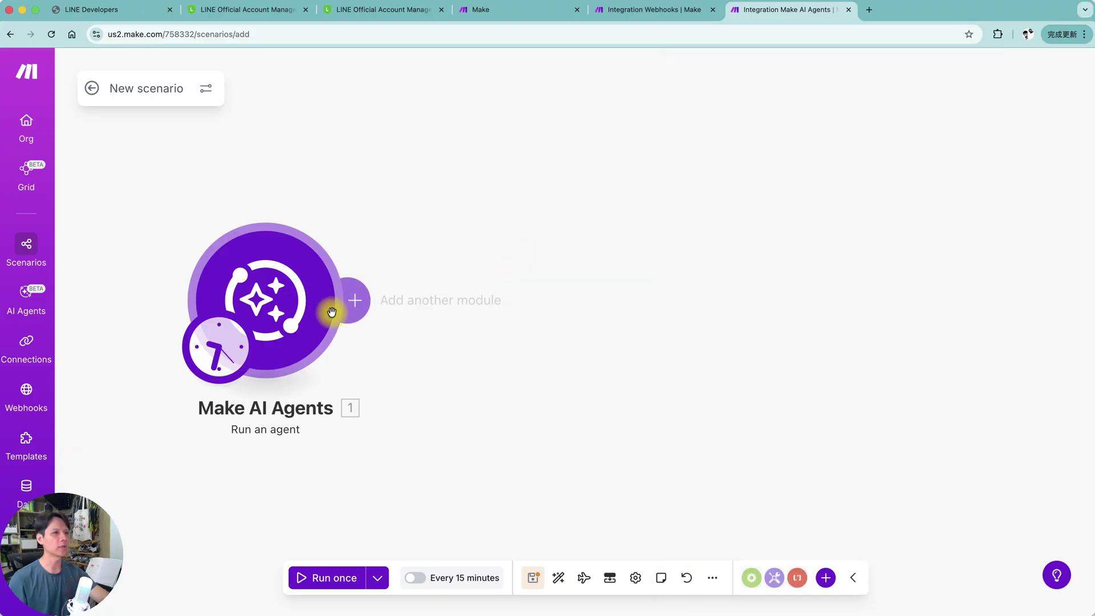
Save the scenario, run it once, and examine the response text in the Make AI Agents module's output
left_click(532, 578)
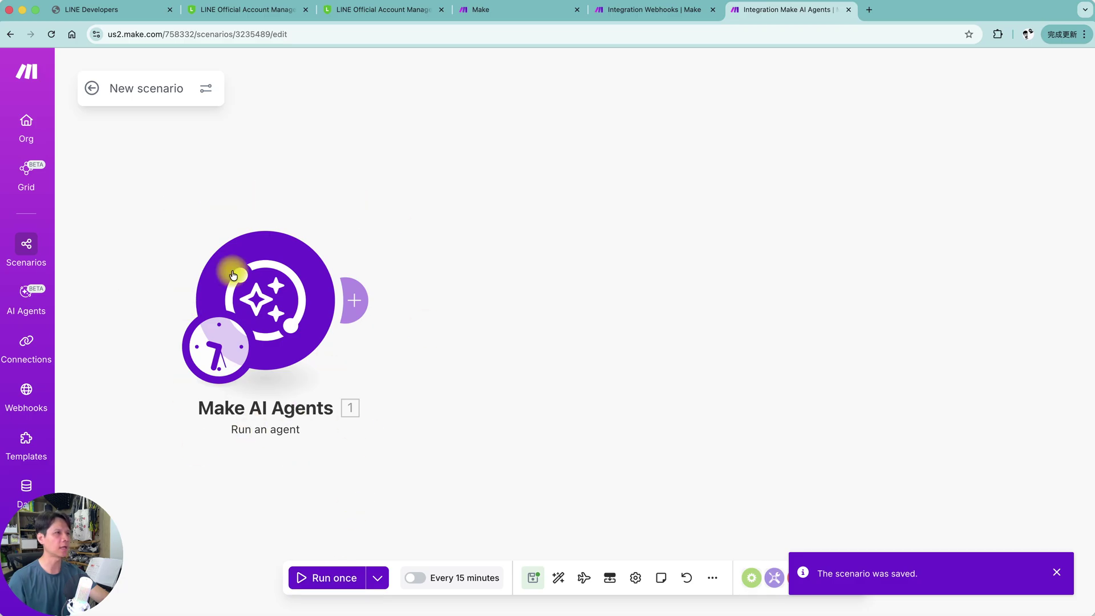
left_click(335, 572)
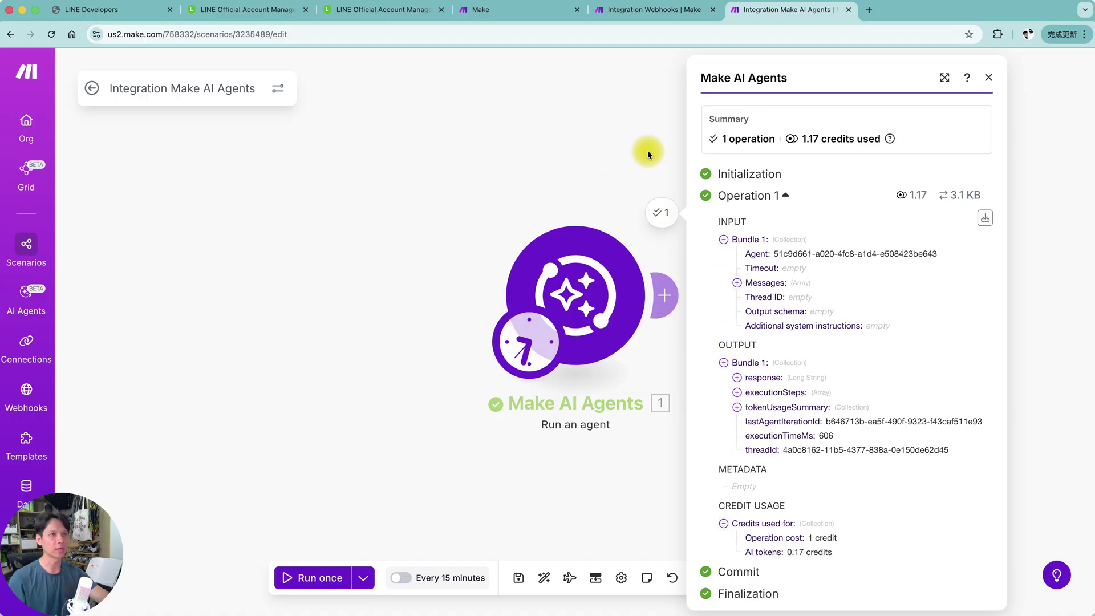
left_click(737, 378)
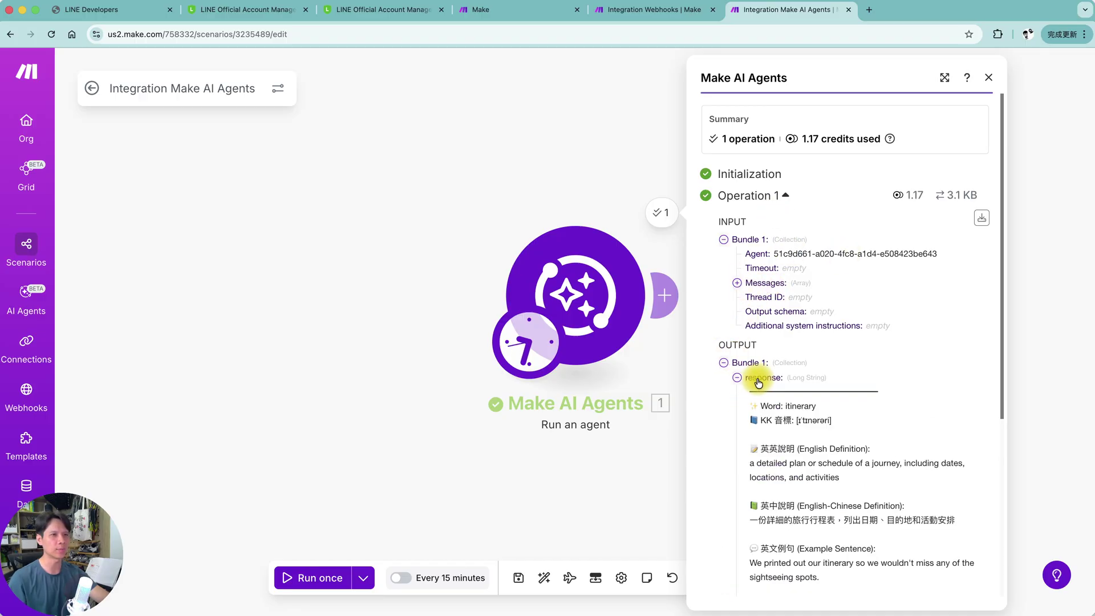
scroll(775, 342, "down", 3)
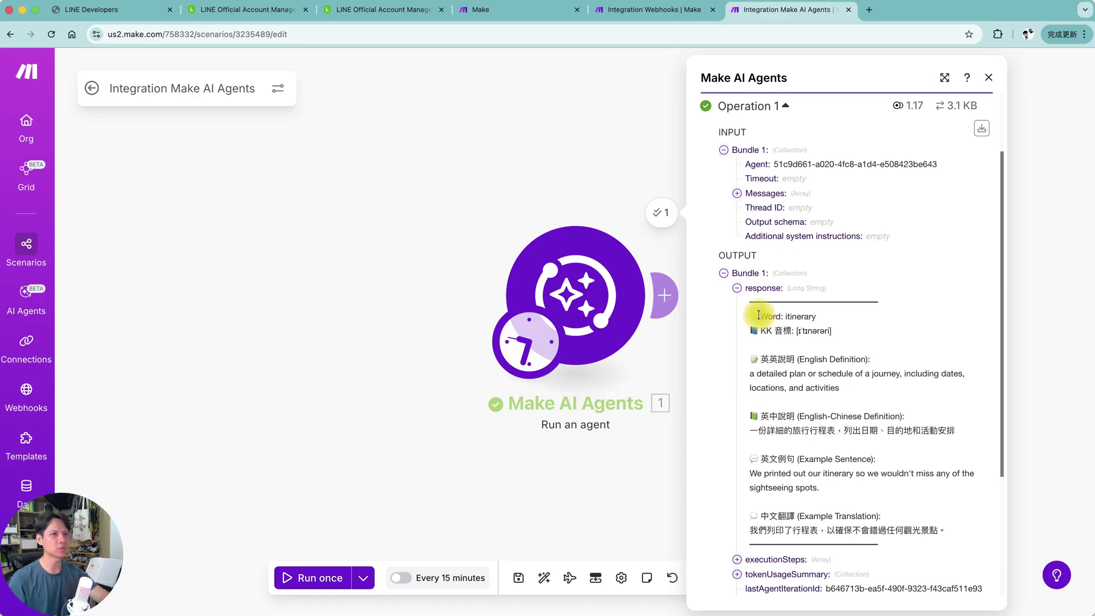
left_click_drag(751, 313, 839, 354)
left_click(838, 354)
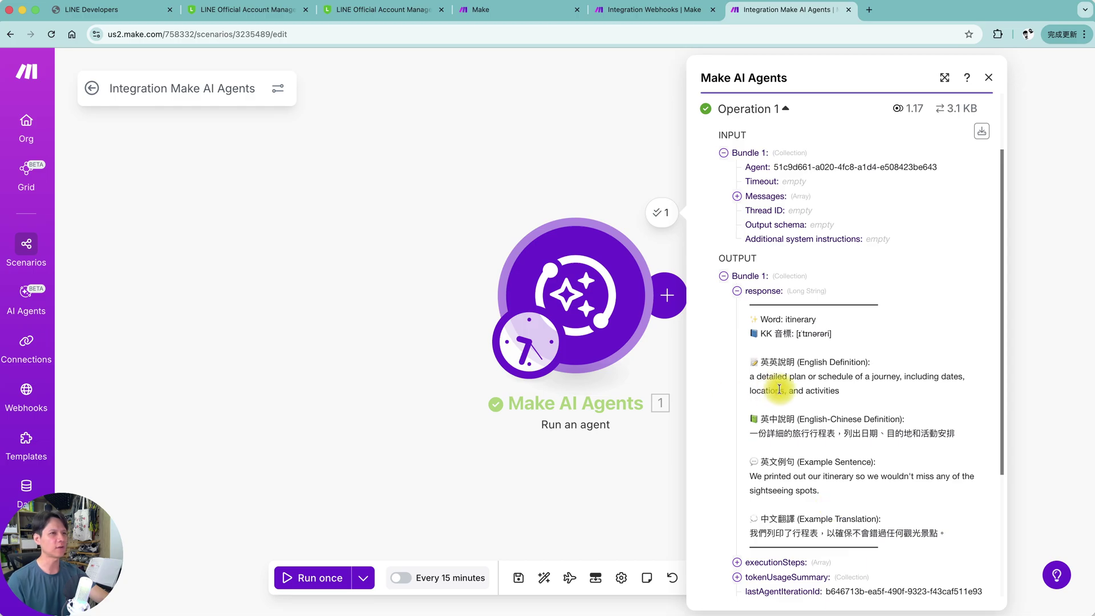
left_click(596, 308)
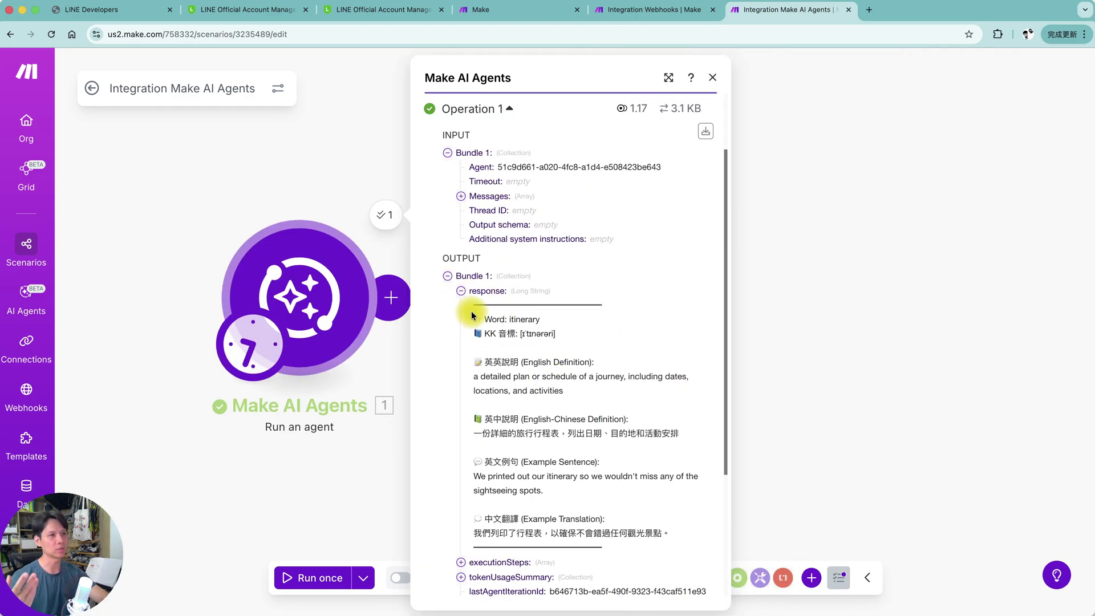
left_click_drag(473, 316, 711, 539)
left_click(655, 470)
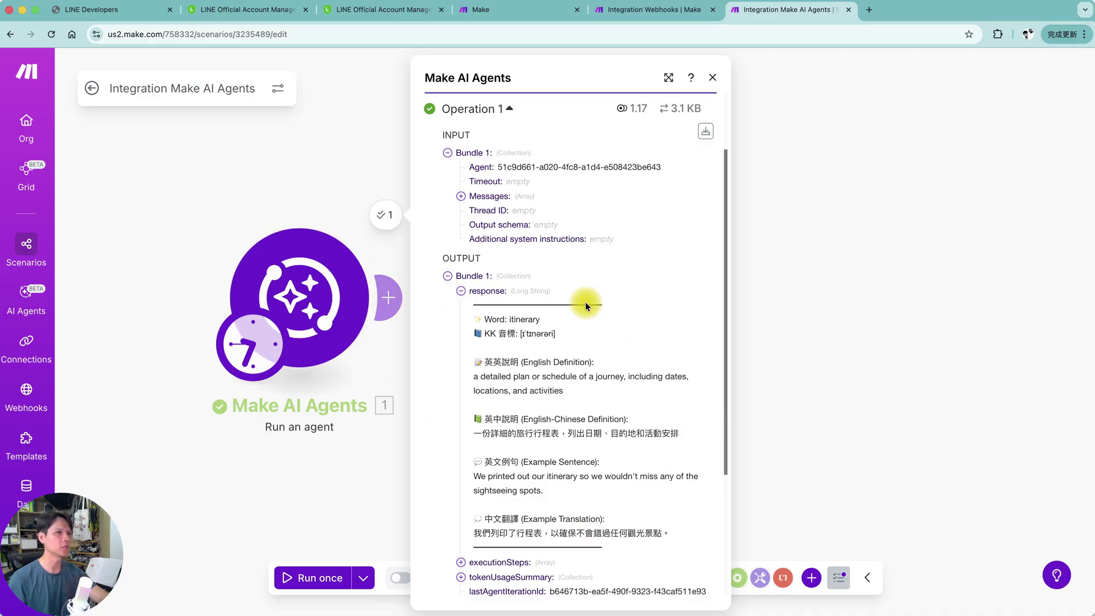
left_click(914, 306)
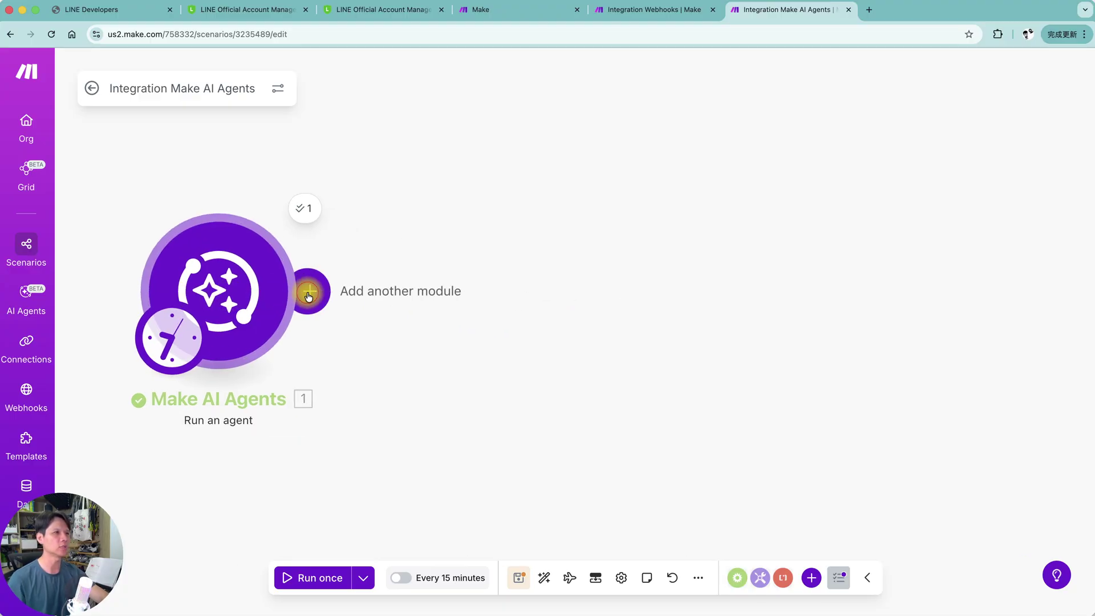
Add a Text parser "Match pattern" module after the Make AI Agents module
left_click(307, 291)
type("text parser")
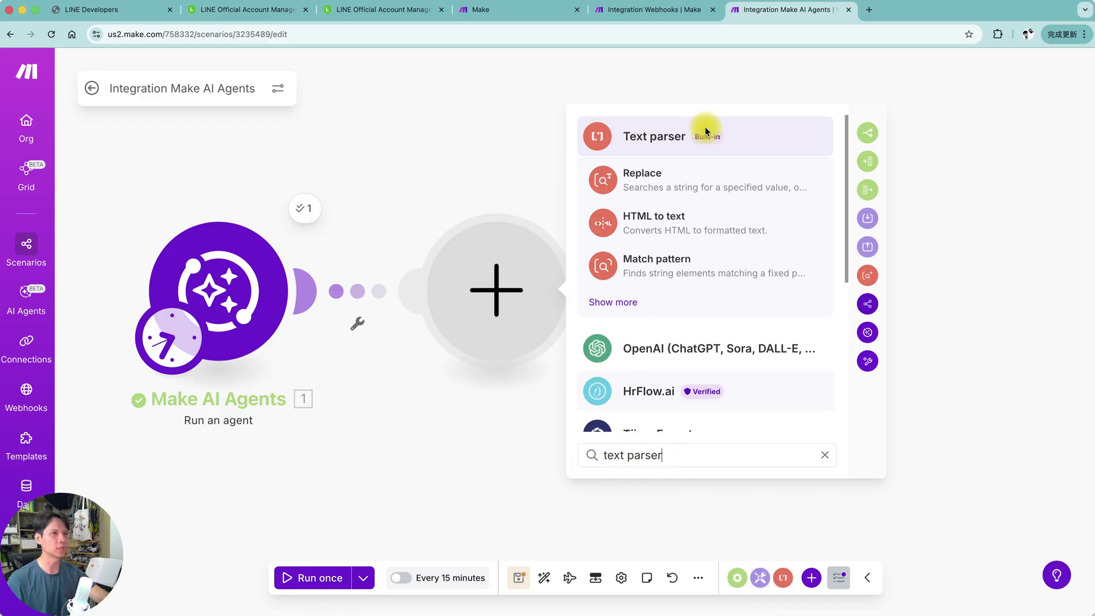
left_click(672, 144)
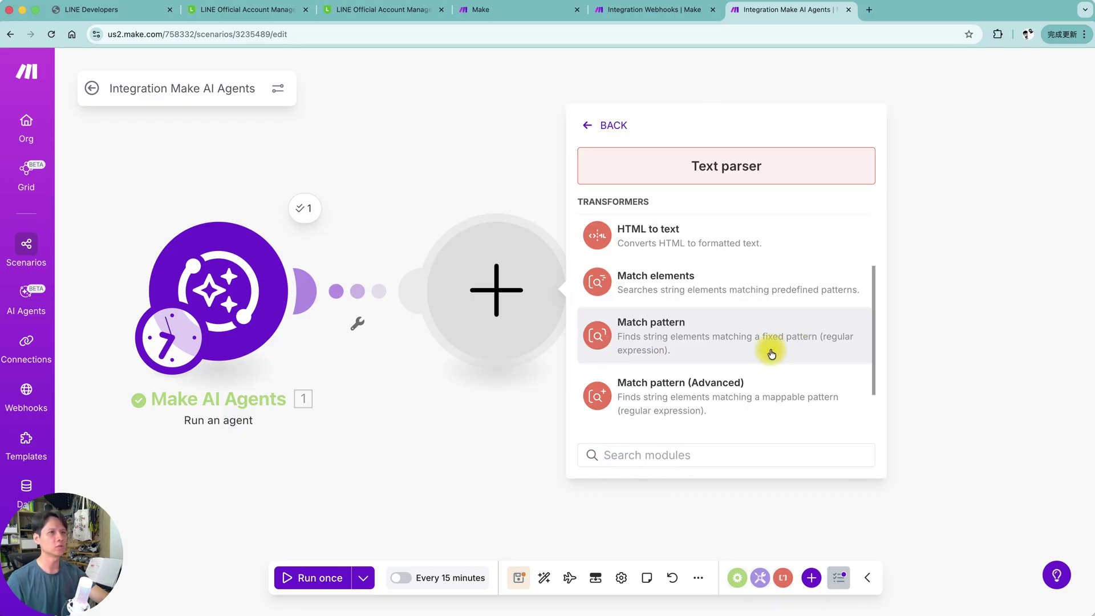
left_click(693, 343)
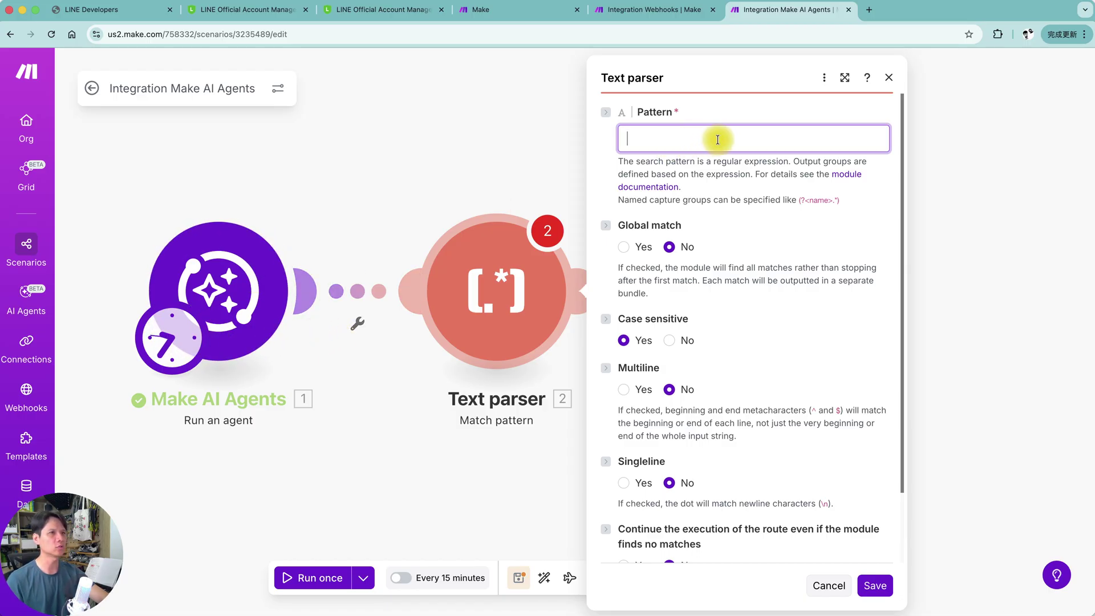
Set the Text parser's pattern to Word:\s*(.+), map the agent's response as its Text, and save the module
type("Word:\\s*(.+)")
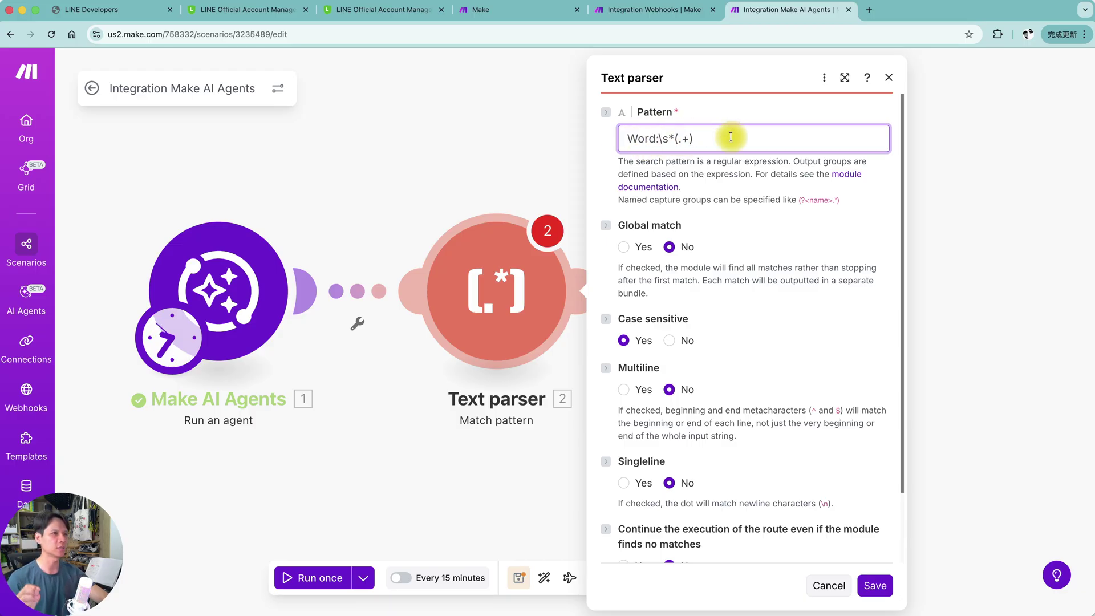
scroll(776, 388, "down", 2)
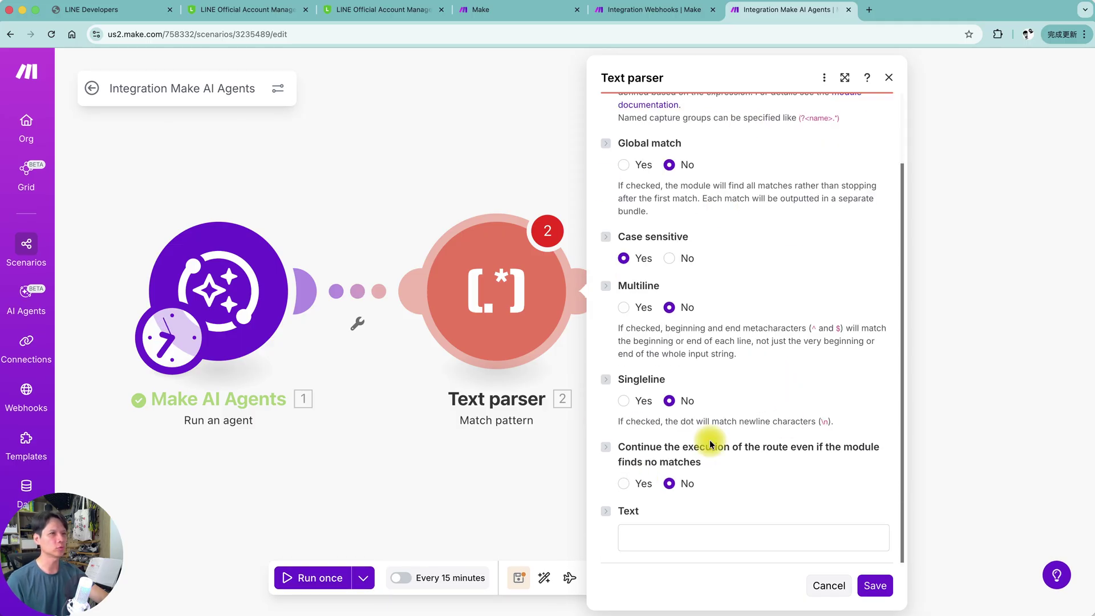
left_click(650, 538)
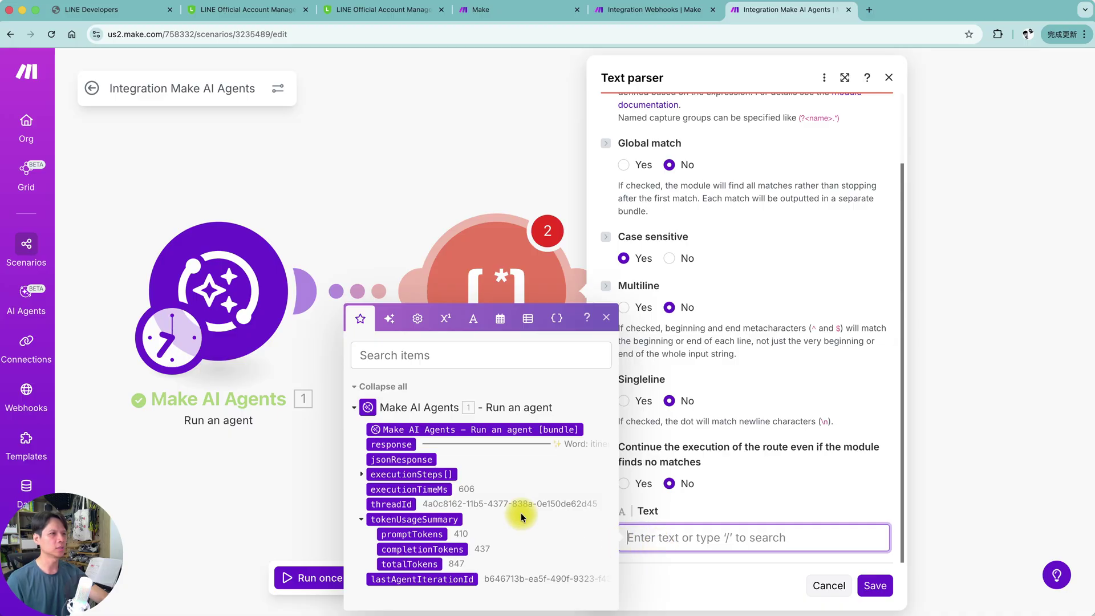
left_click(398, 445)
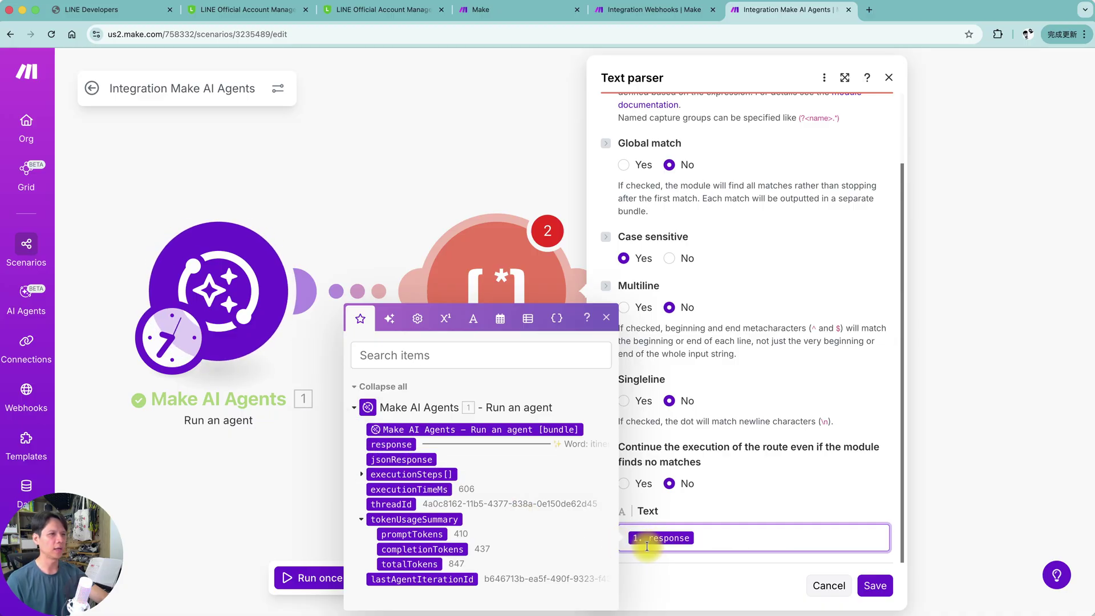
left_click(656, 557)
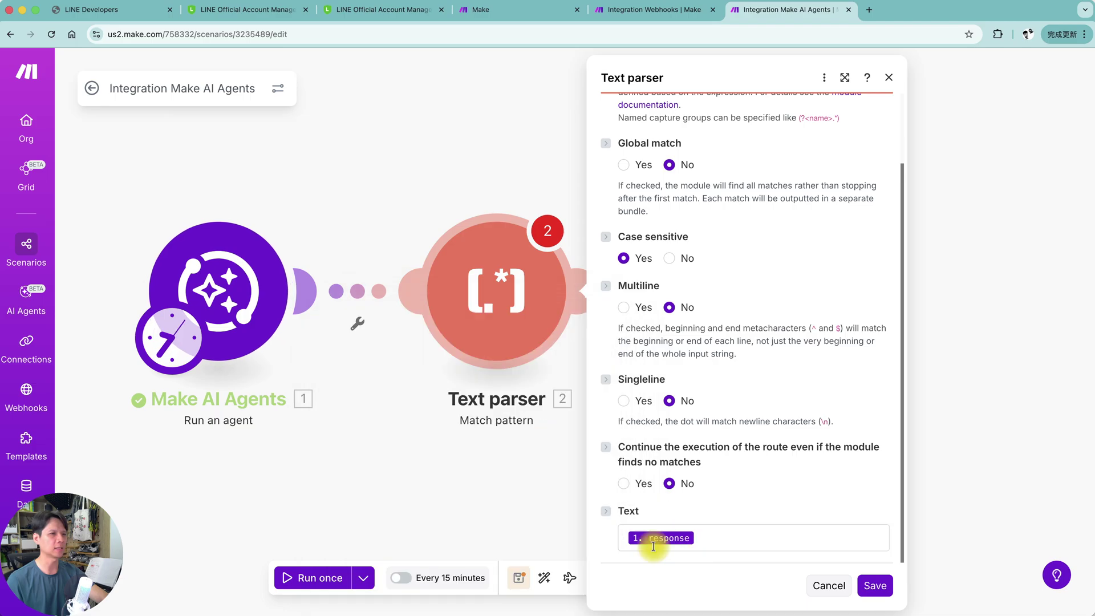
left_click(884, 588)
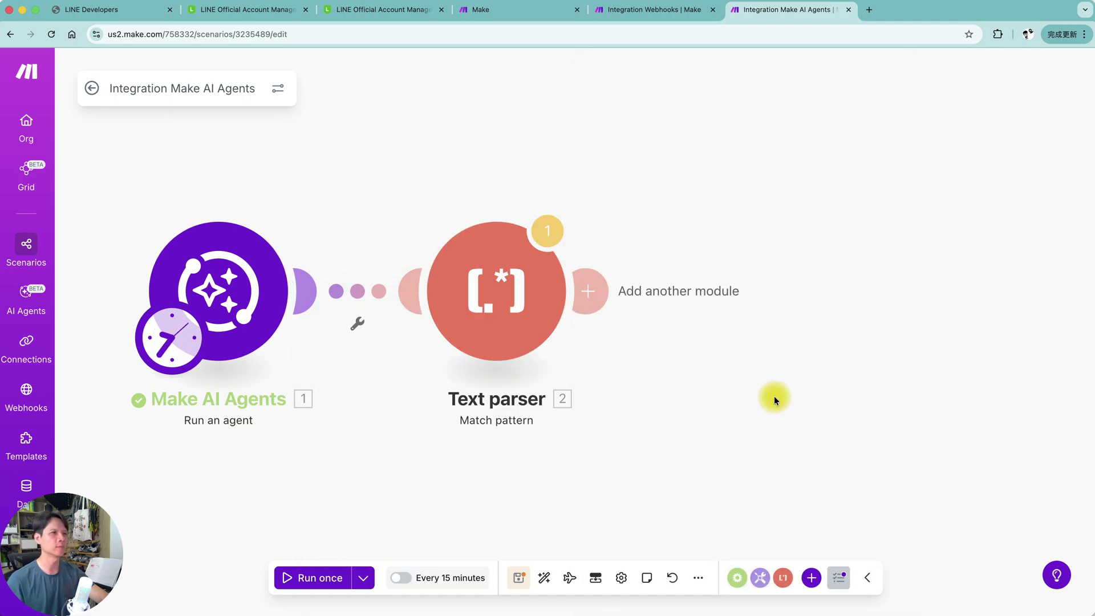
Run the scenario once despite the transformer warning and compare the Text parser's extracted word with the agent's response
left_click(323, 578)
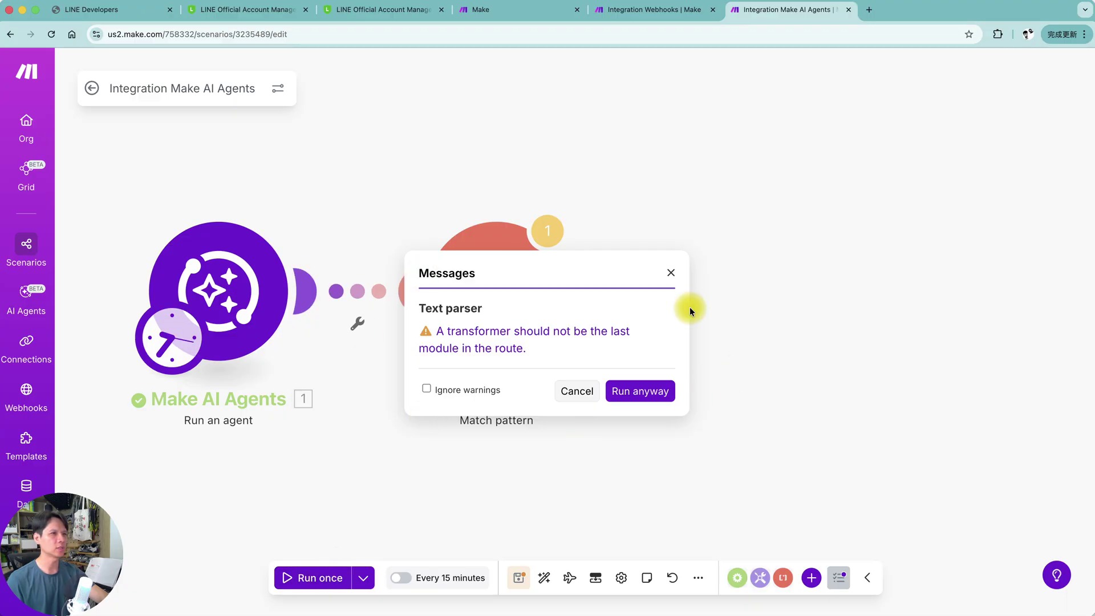
left_click(660, 391)
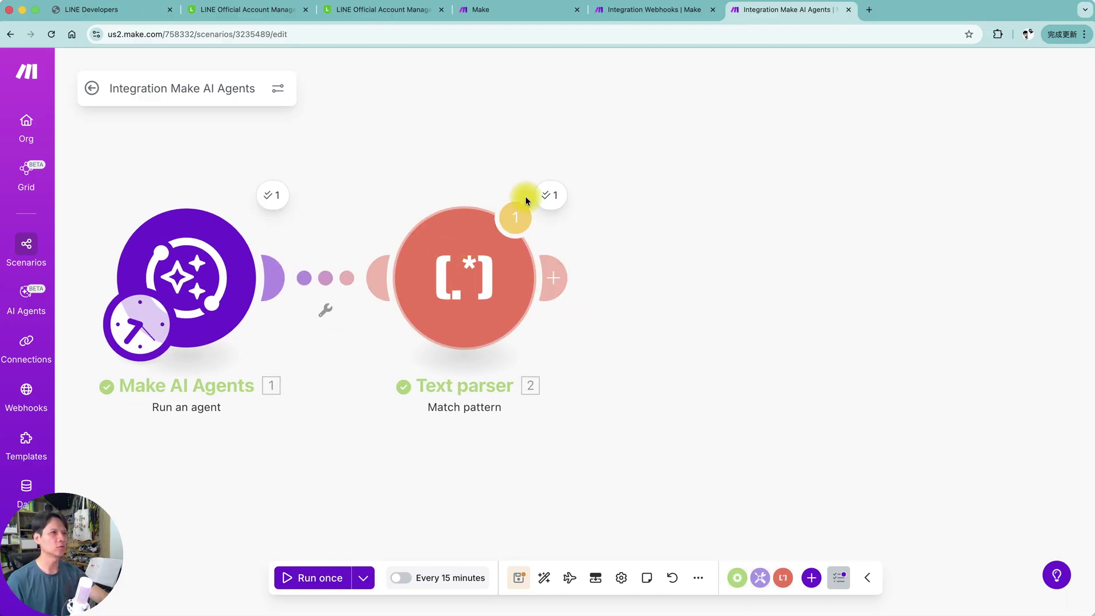
left_click(551, 195)
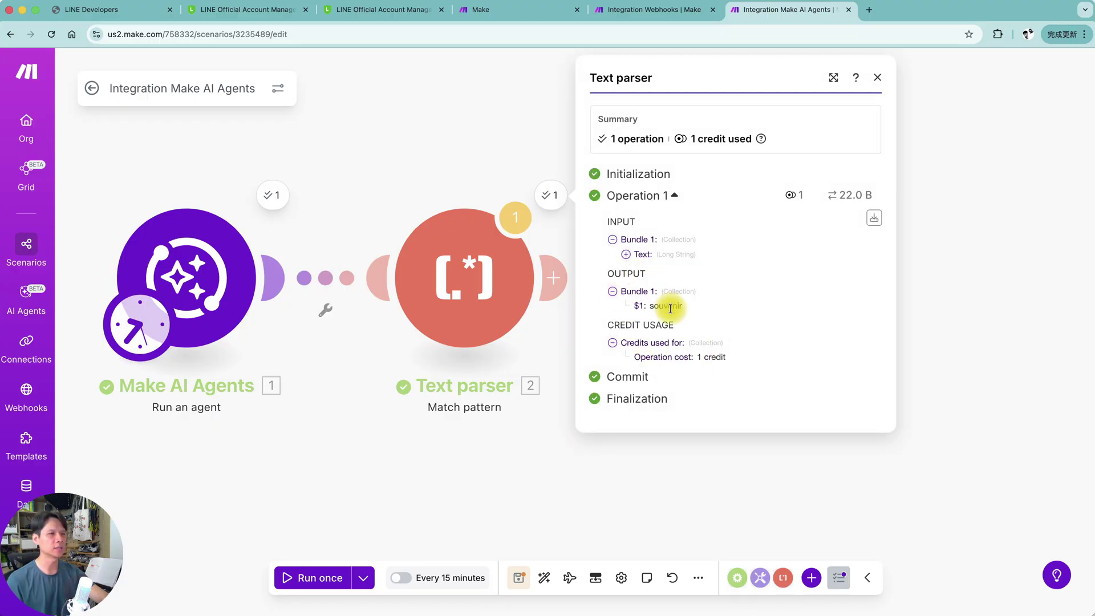
left_click_drag(671, 308, 684, 307)
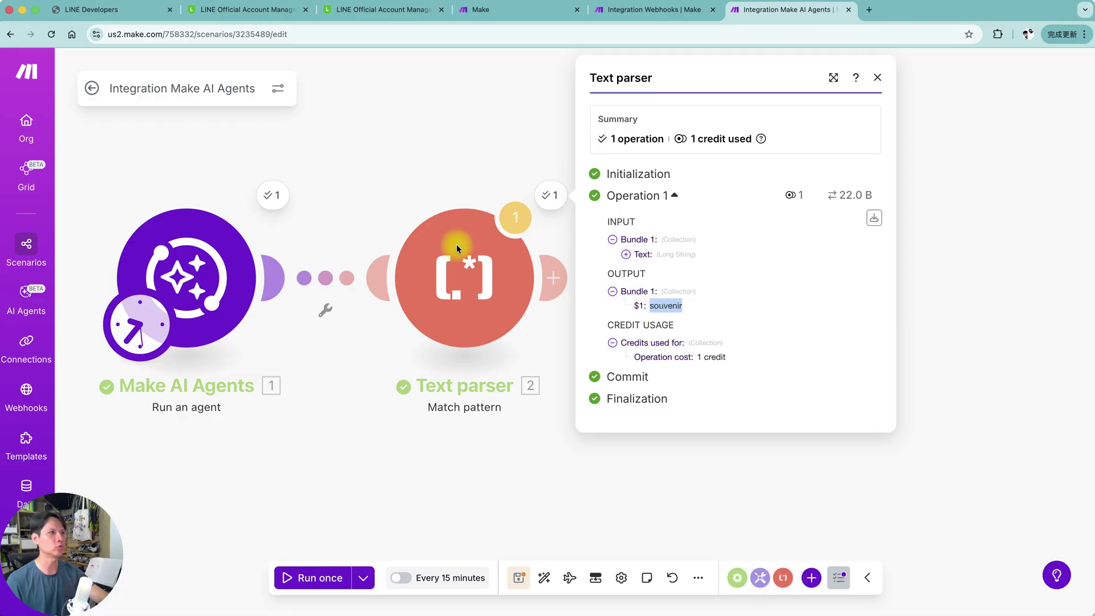
left_click(278, 201)
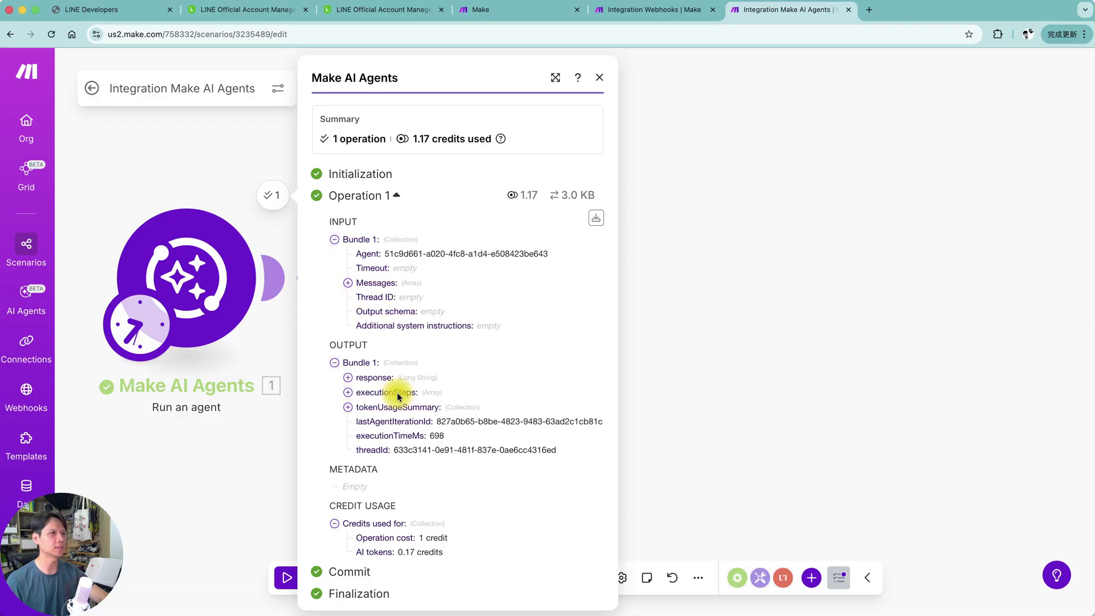
left_click(346, 379)
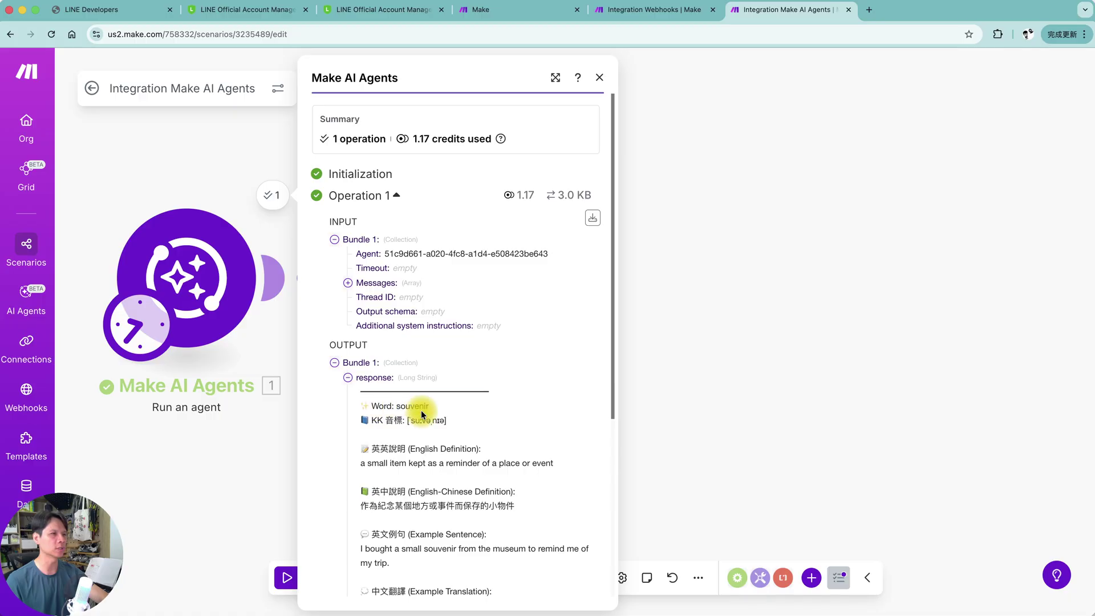
Check the Text parser's extracted word in its run output, and add an HTTP "Get a file" module after it
left_click(569, 195)
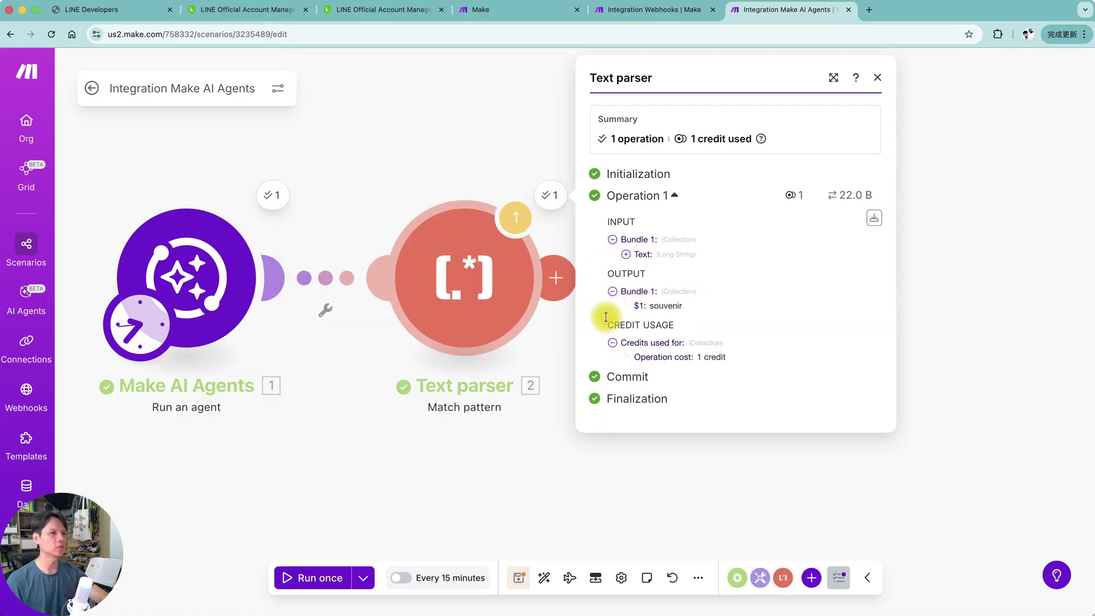
left_click(604, 365)
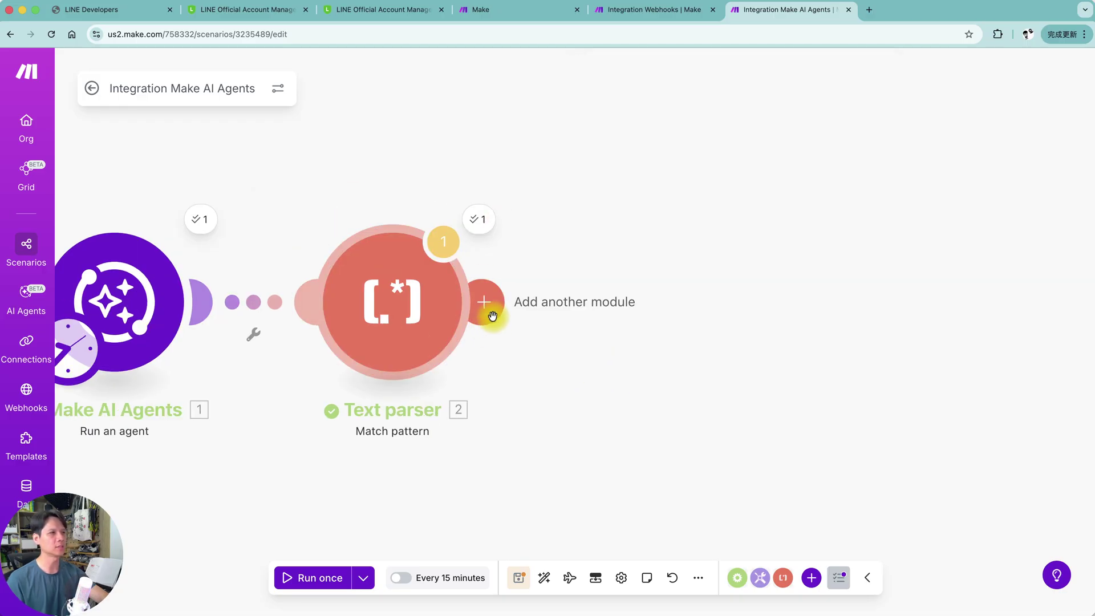
left_click(484, 302)
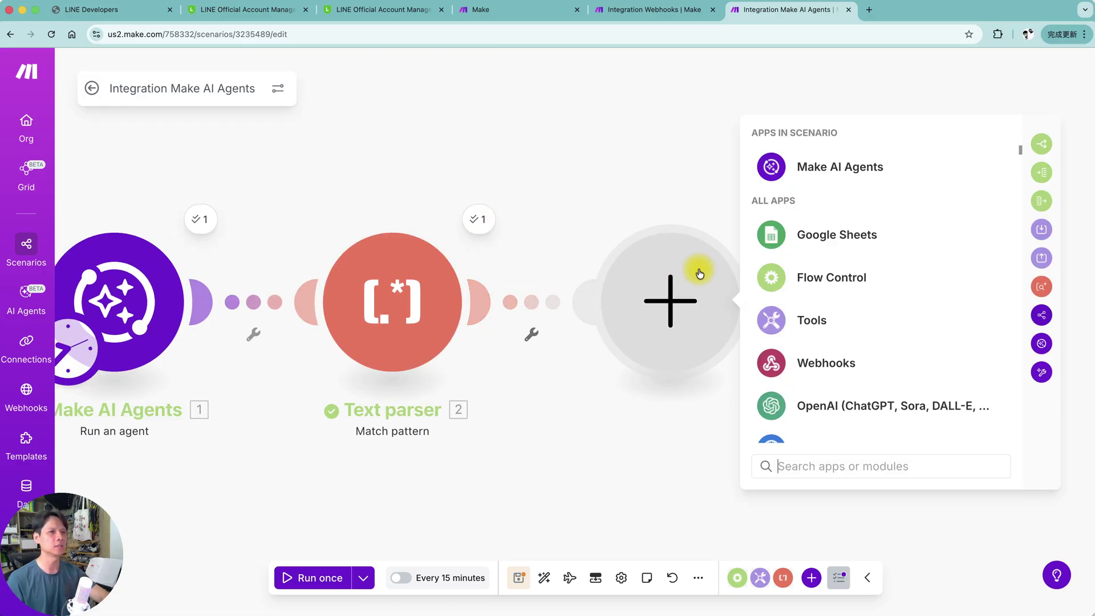
type("HT")
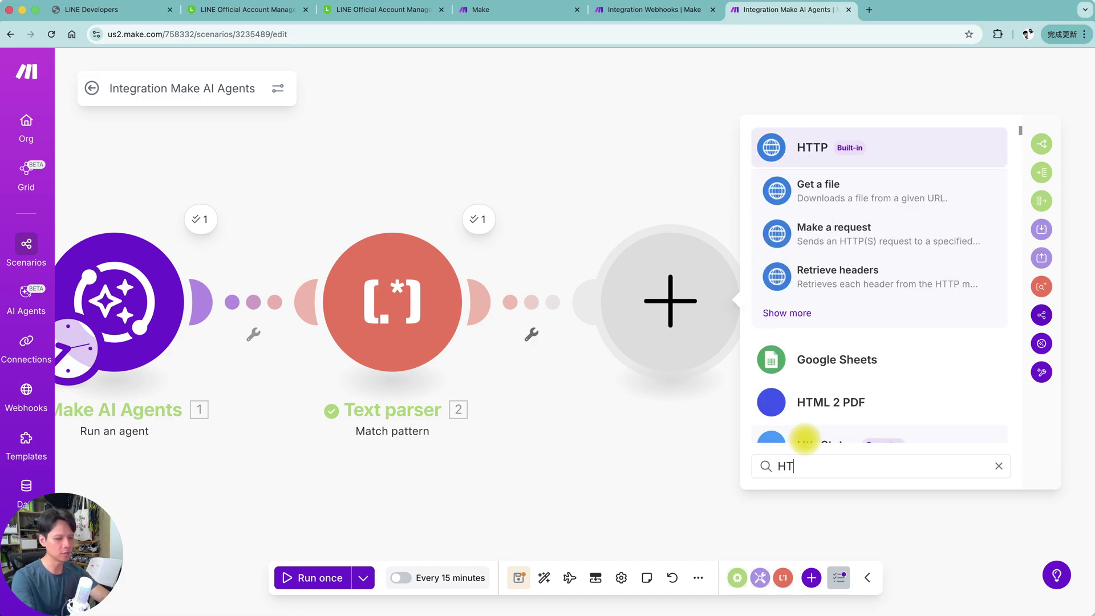
type("TP")
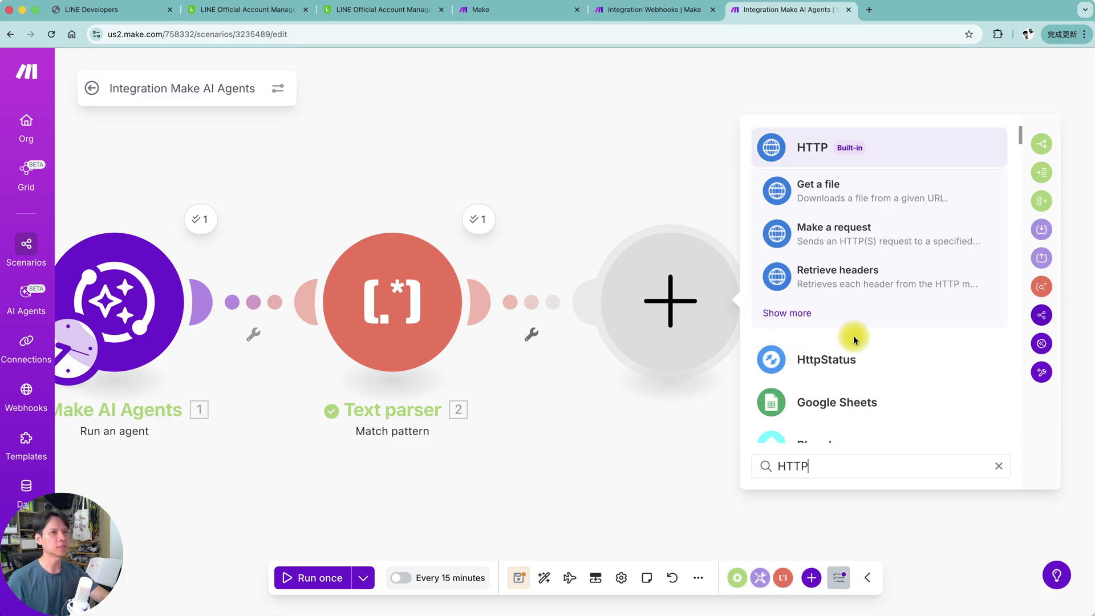
left_click(894, 198)
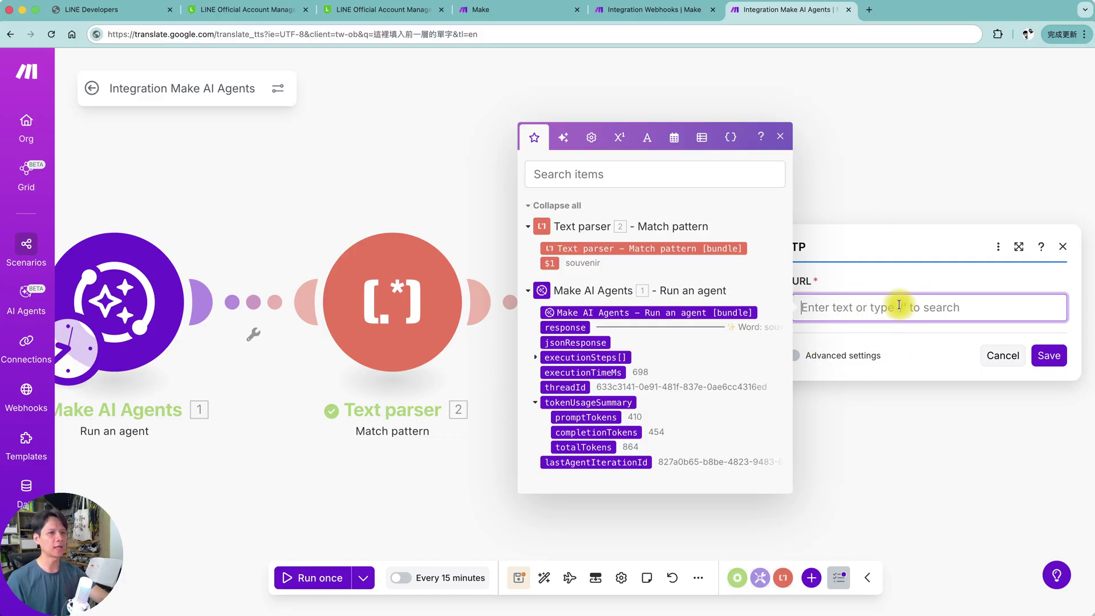
type("https://translate.google.com/translate_tts?ie=UTF-8&client=tw-ob&q=單字&tl=en")
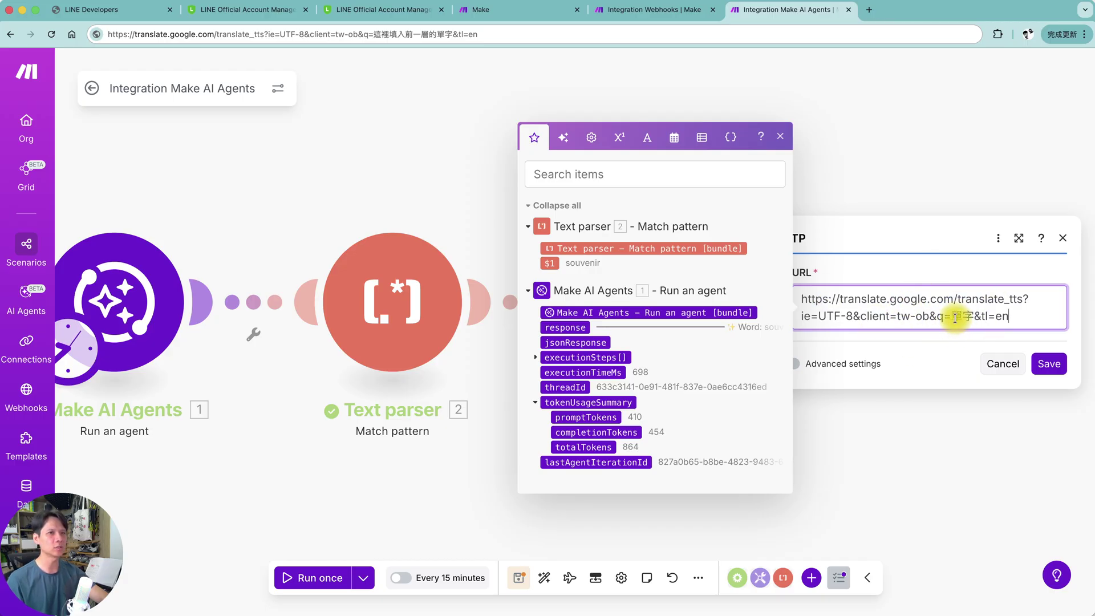
left_click_drag(953, 316, 970, 316)
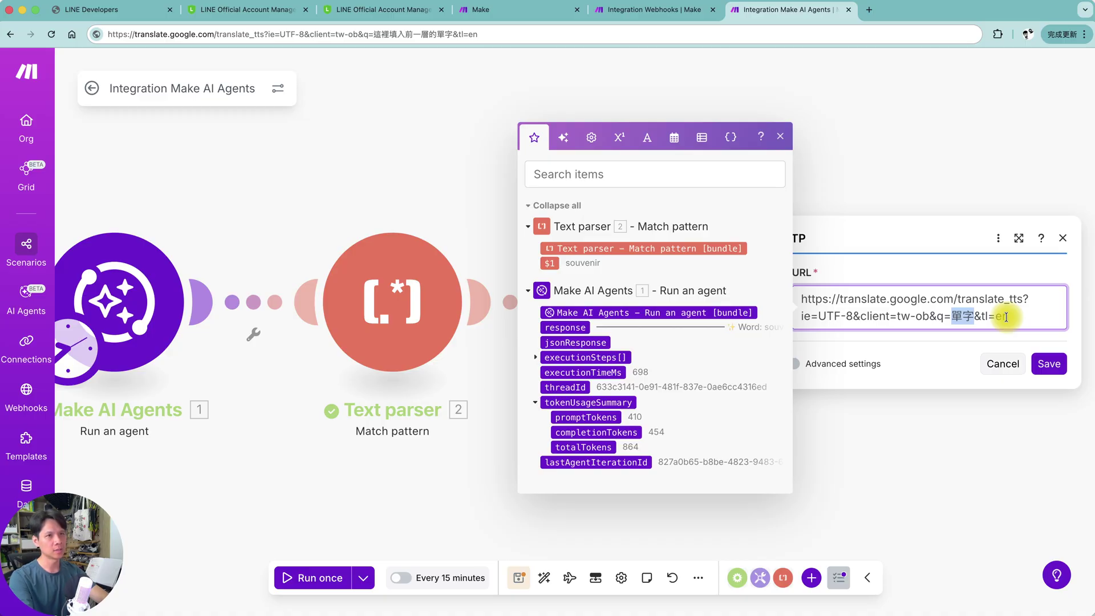
key("BackSpace")
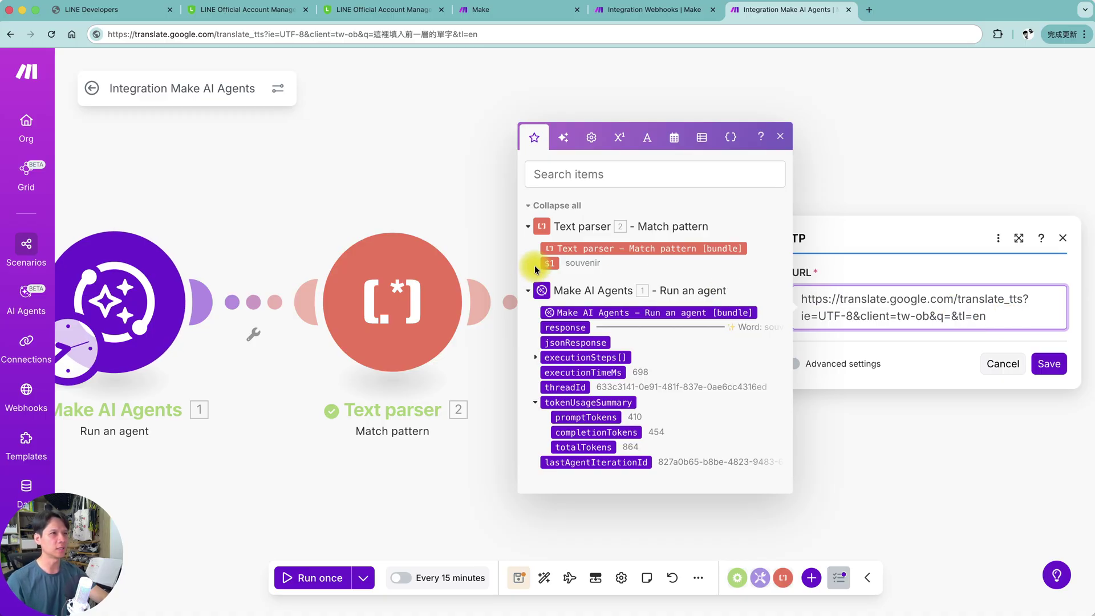
left_click_drag(552, 263, 971, 314)
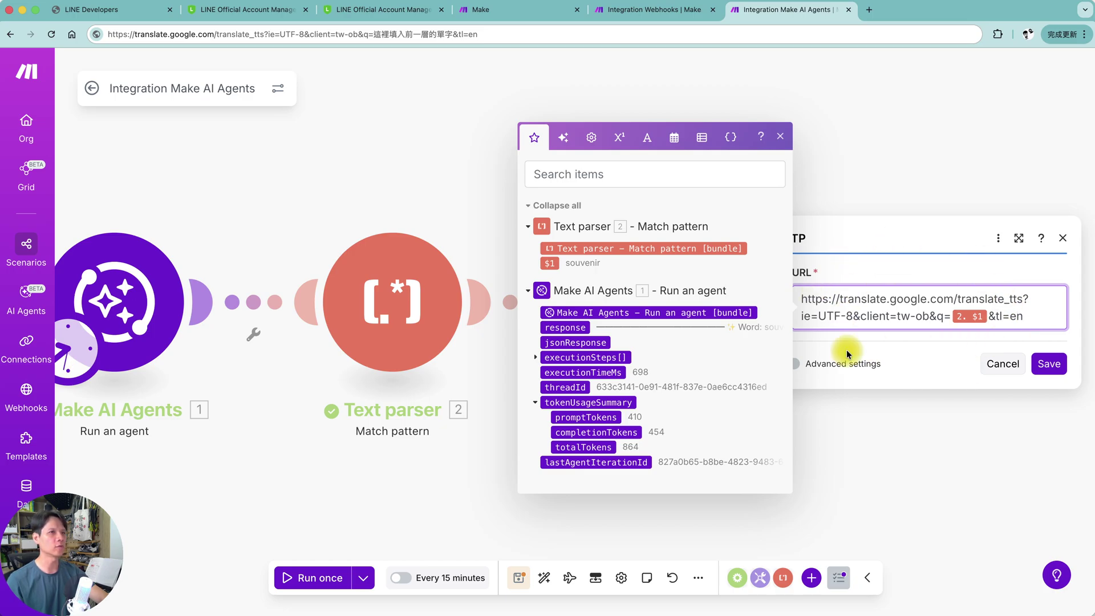
left_click(956, 357)
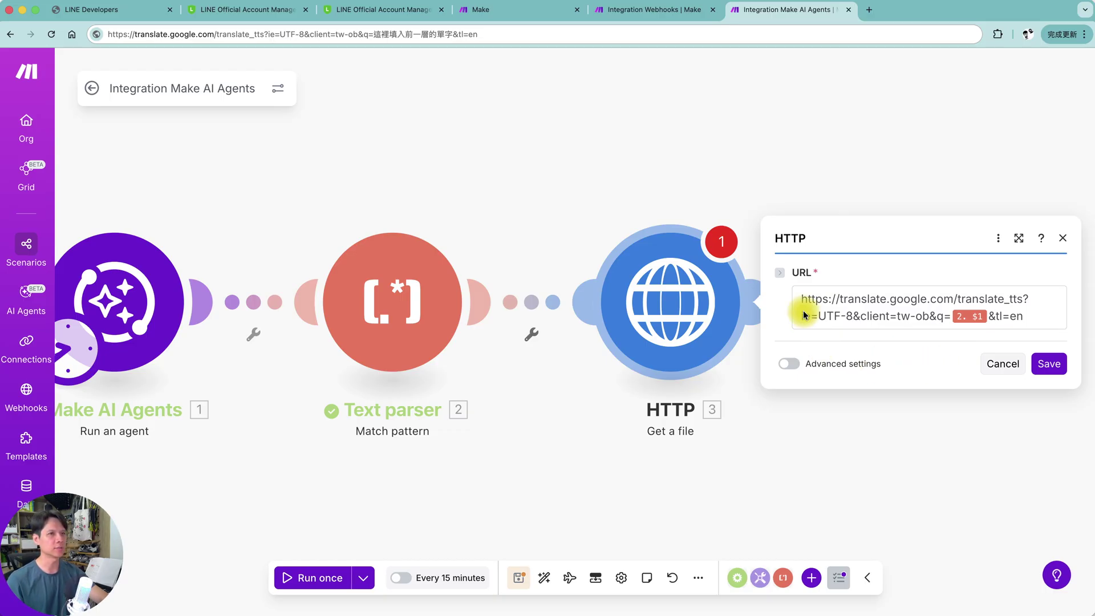
left_click(1049, 364)
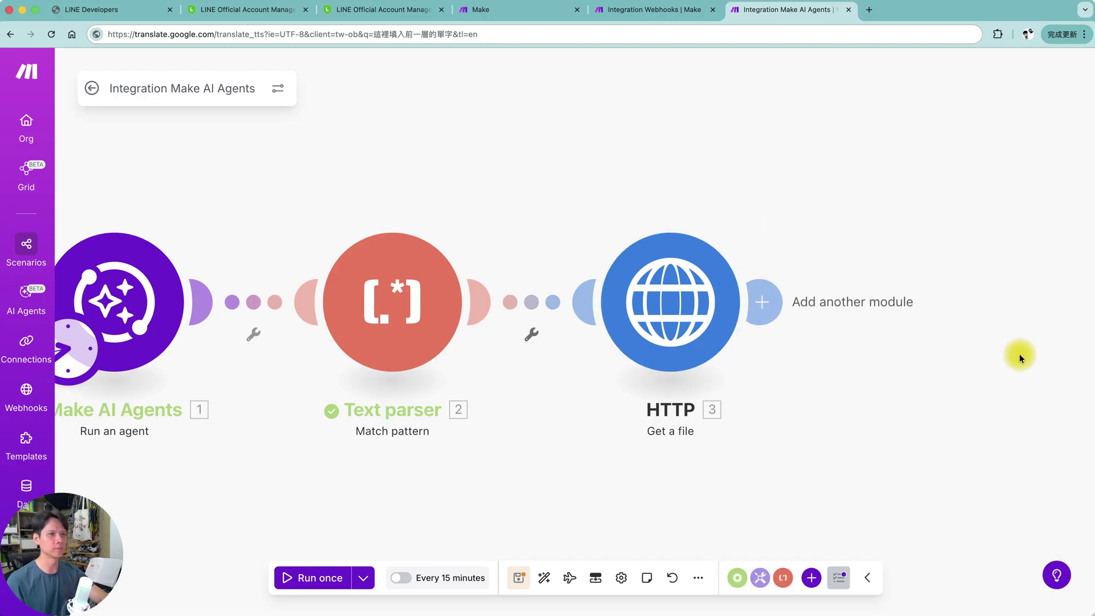
Add an HTTP "Make a request" module after the "Get a file" module
scroll(599, 306, "right", 3)
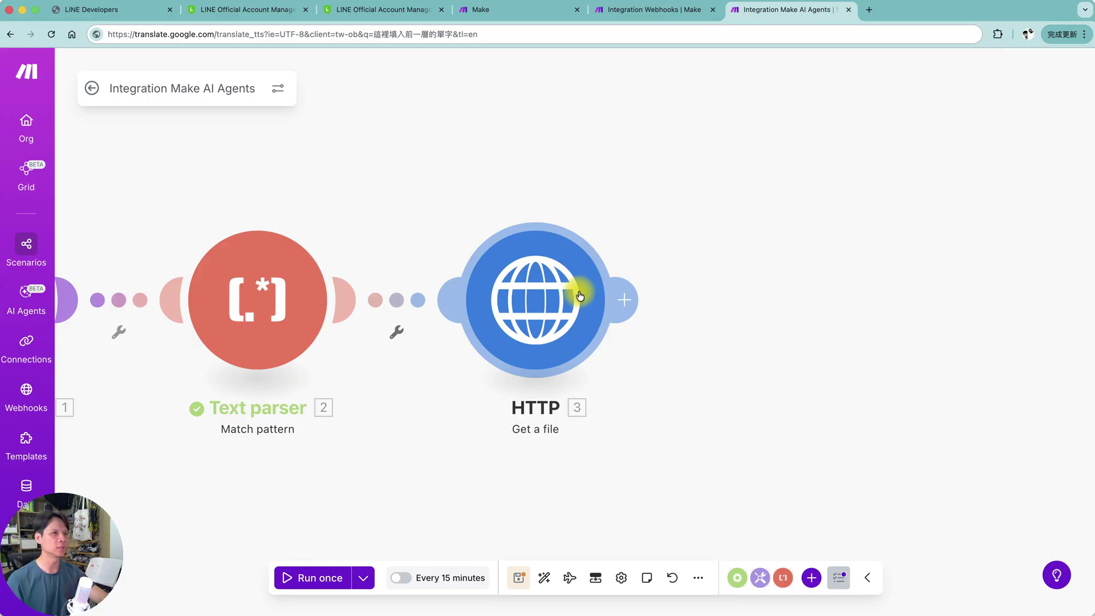
left_click(625, 303)
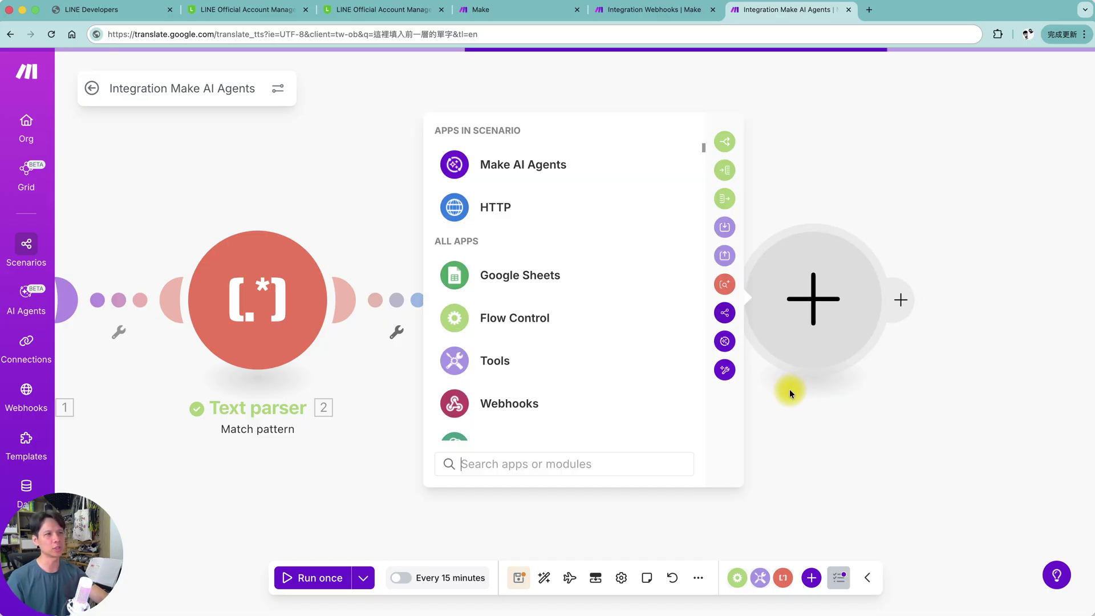
left_click(495, 208)
scroll(585, 318, "down", 5)
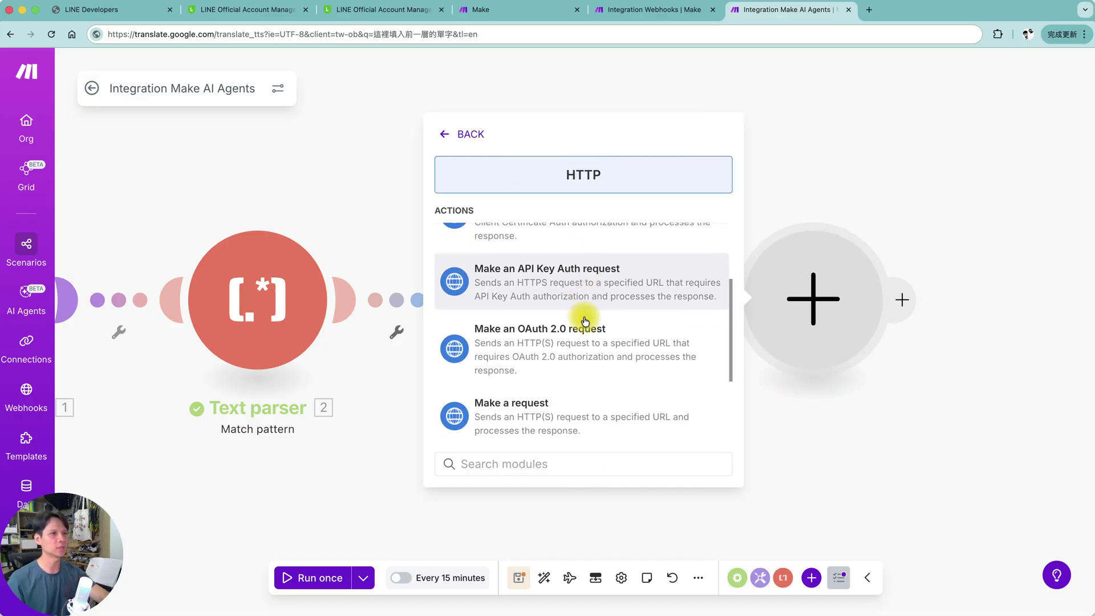
left_click(520, 336)
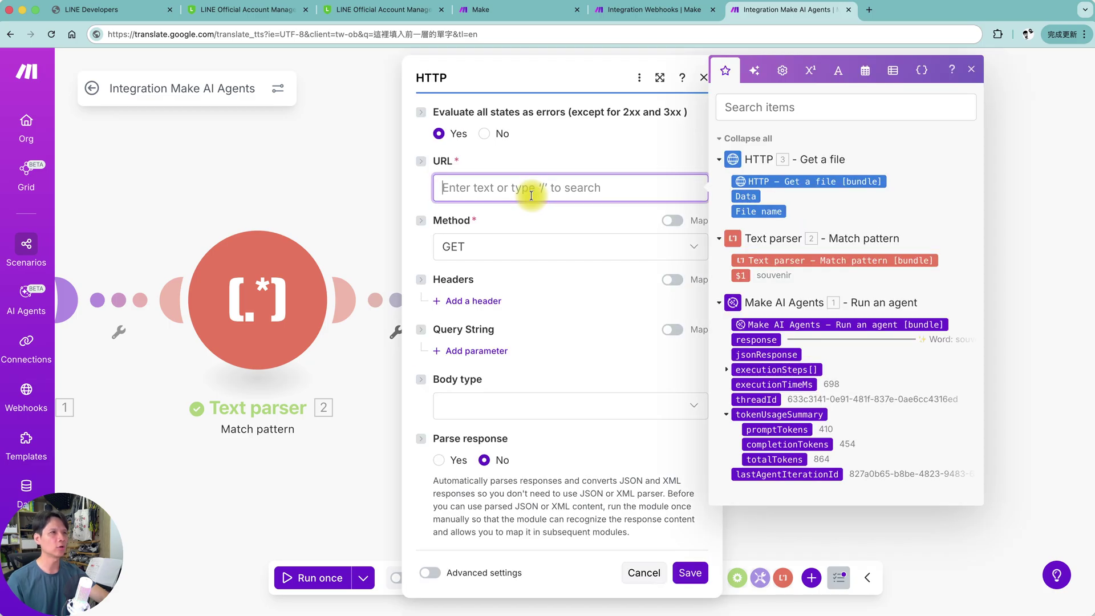
type("https://tmpfiles.org/api/v1/upload")
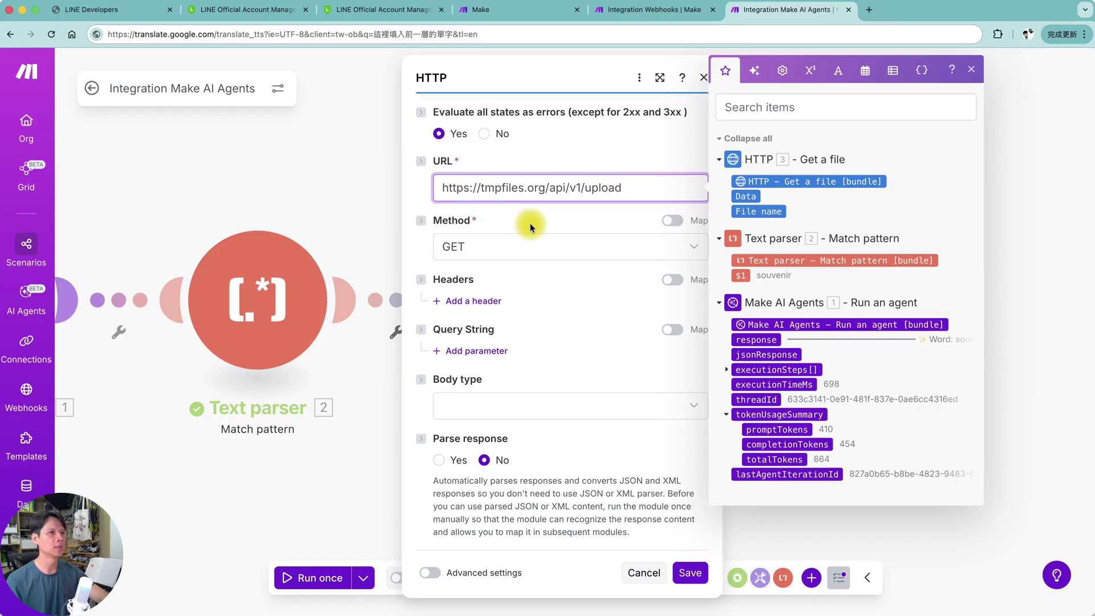
left_click(458, 249)
left_click(485, 249)
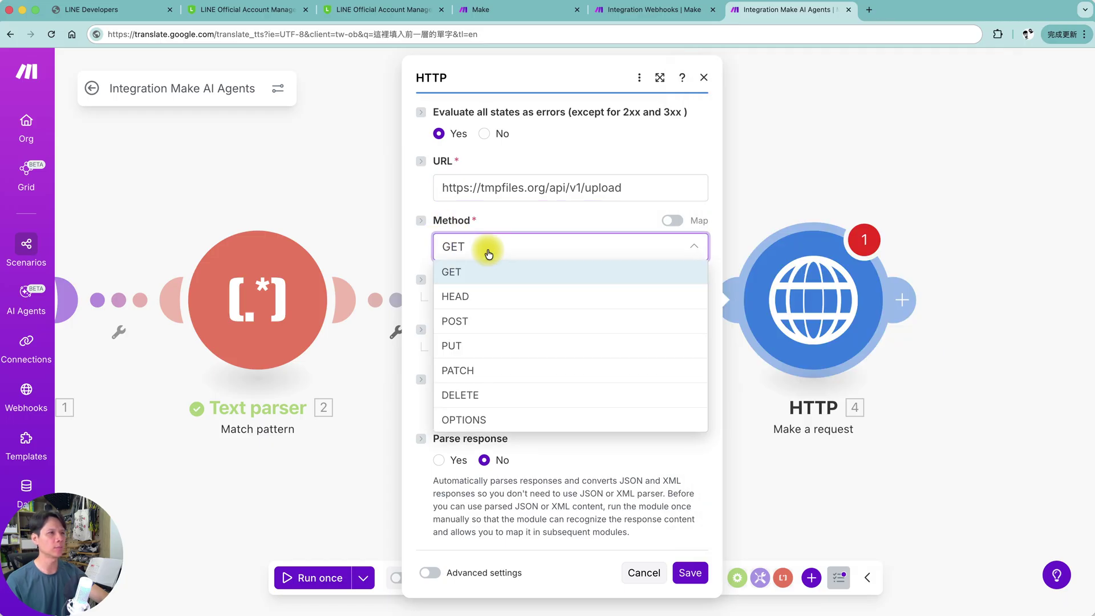
left_click(482, 322)
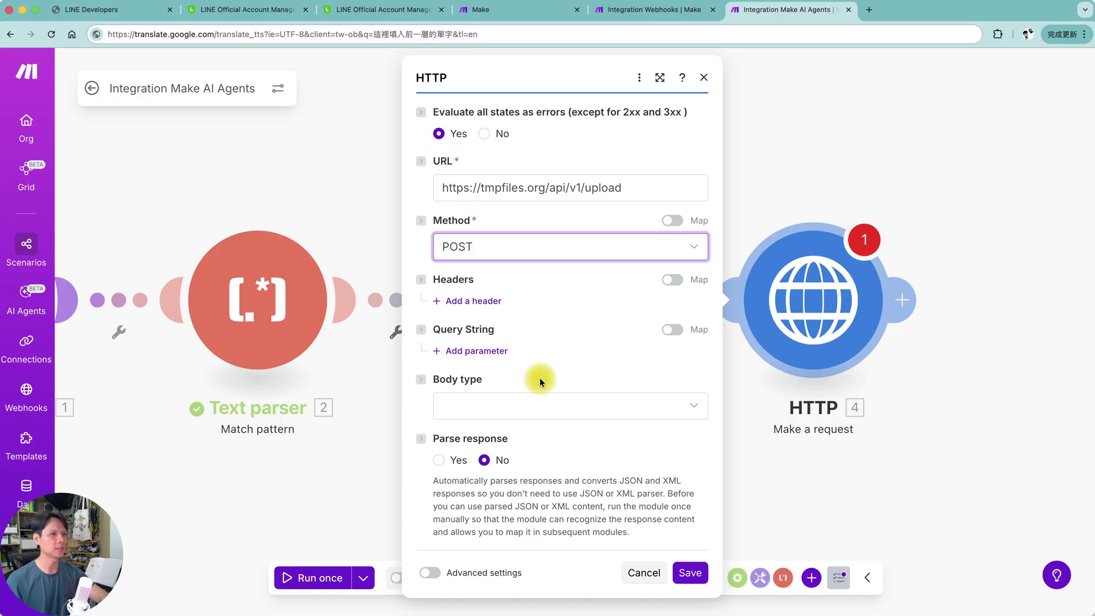
left_click(528, 408)
left_click(510, 503)
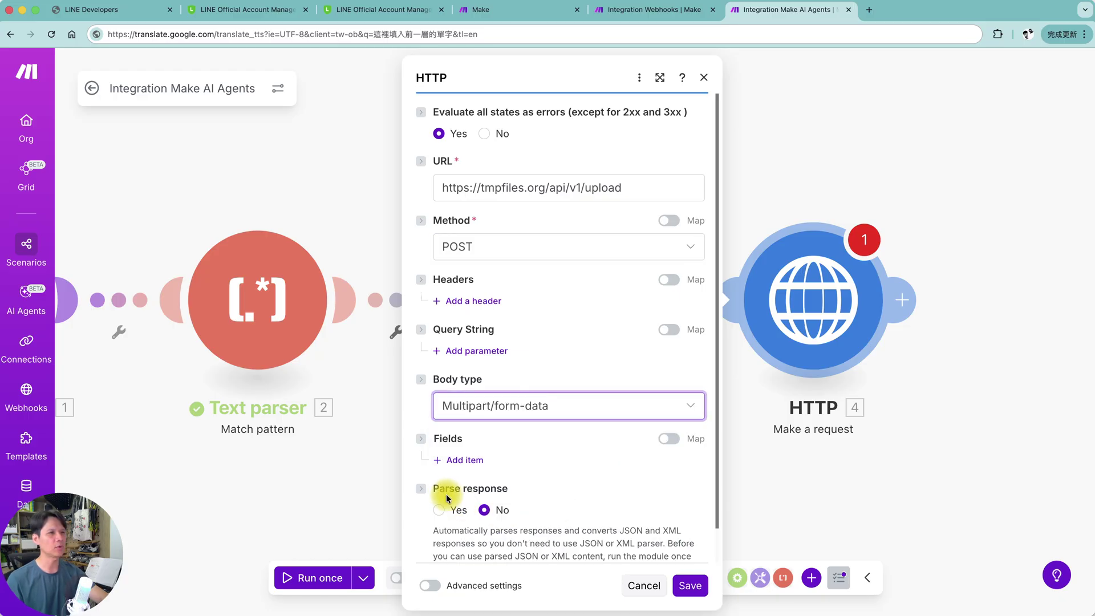
left_click(439, 509)
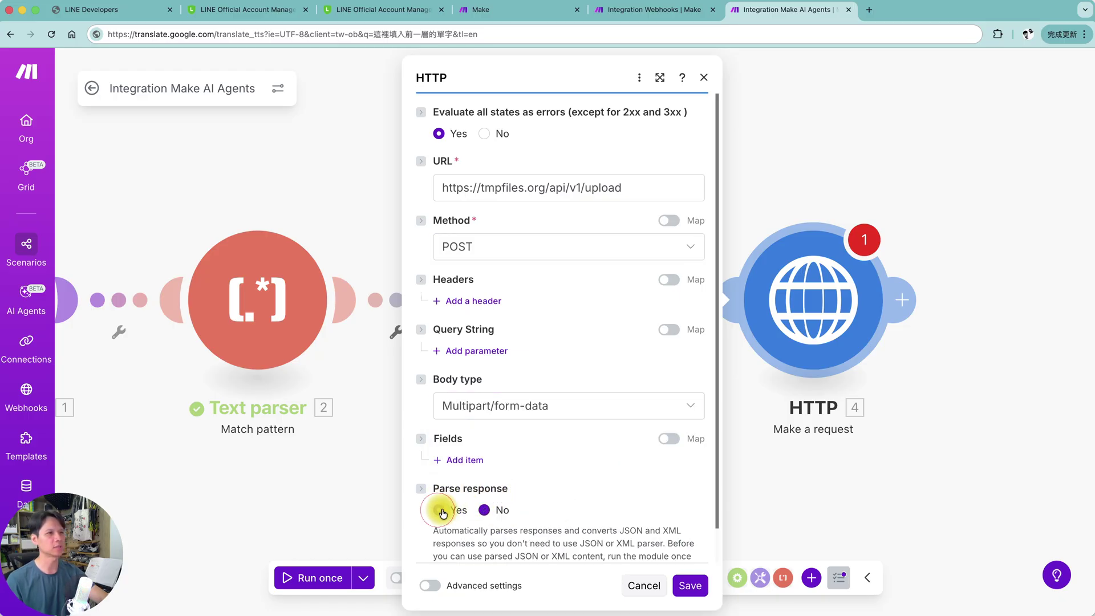
Add a form-data field of type File with the key "file" to the request
left_click(464, 461)
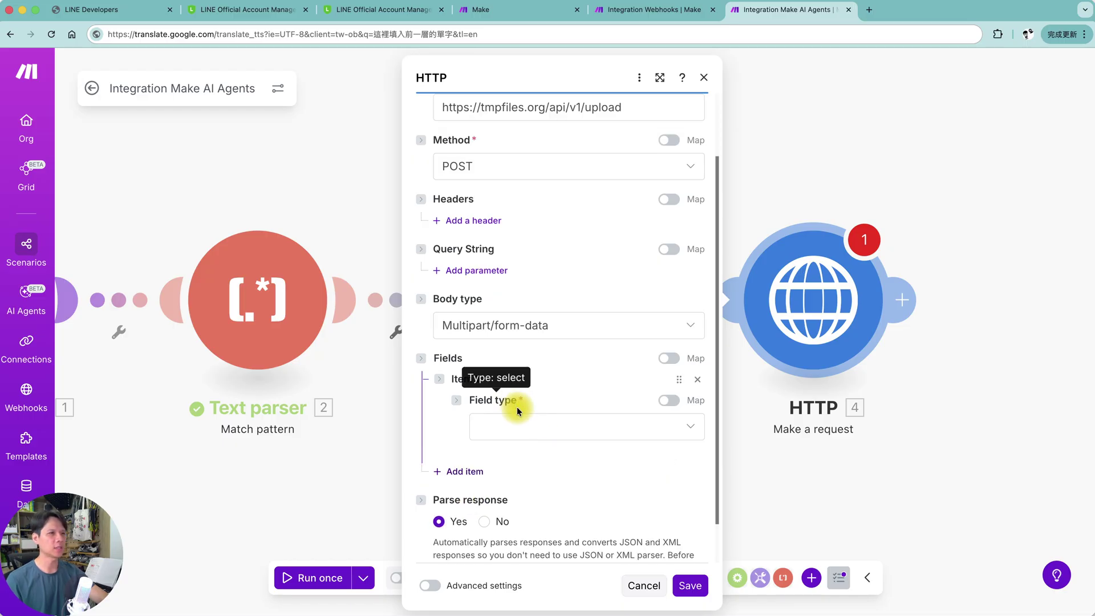
left_click(520, 427)
left_click(515, 447)
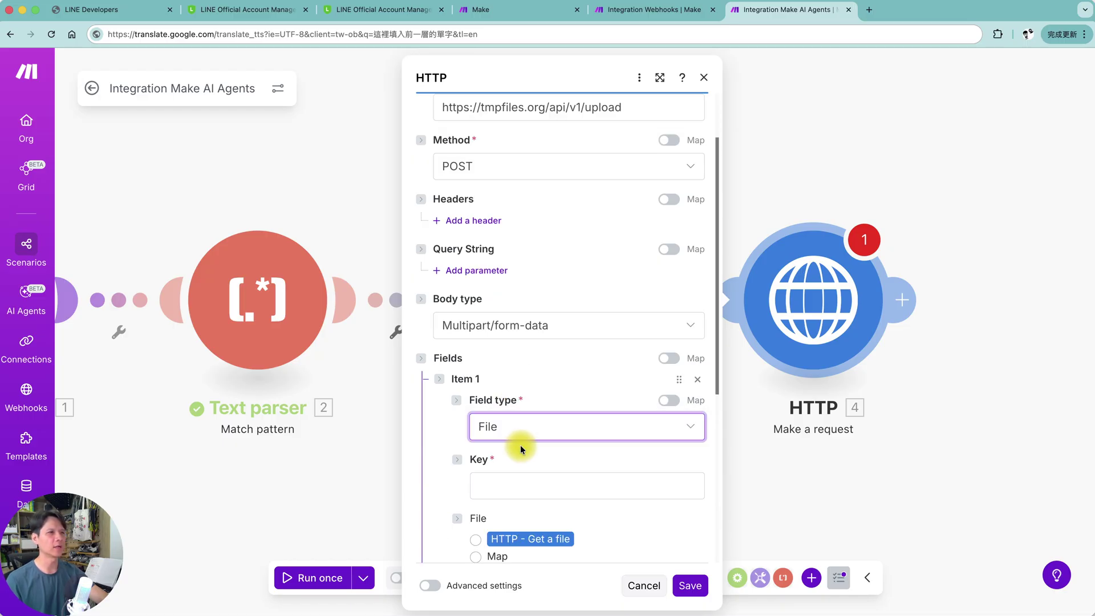
scroll(519, 447, "down", 2)
left_click(517, 429)
type("file")
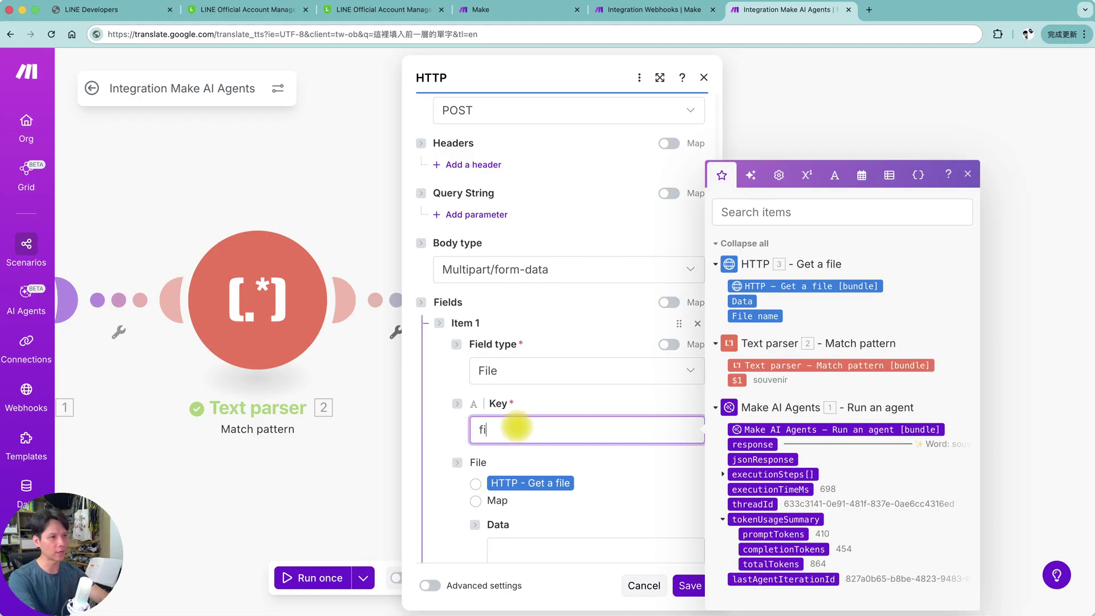
left_click(627, 468)
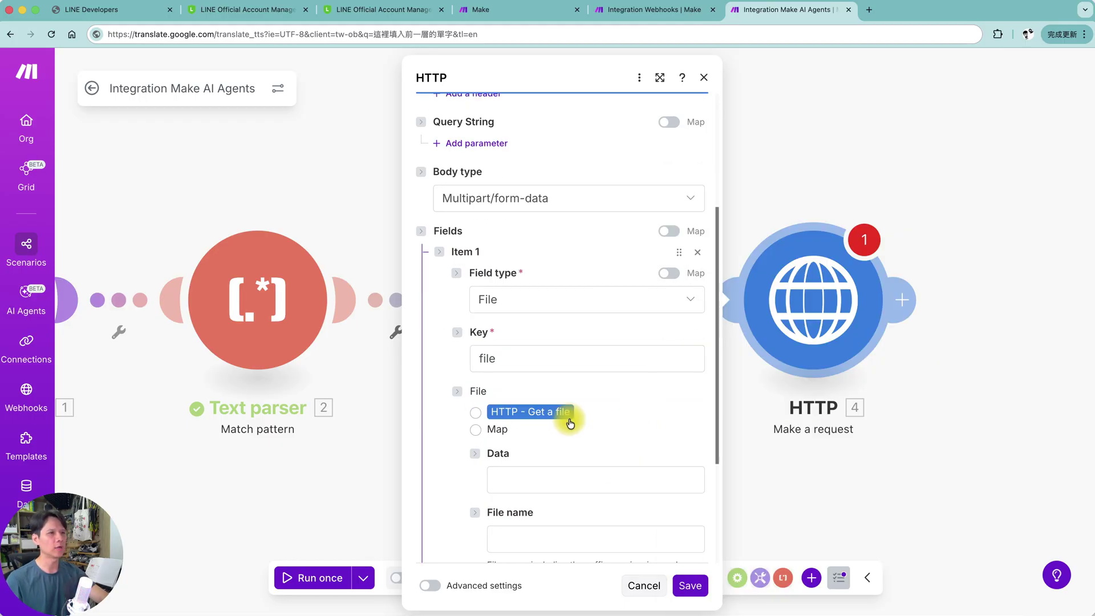
Map the field's file data to Data from "Get a file", name the file en.mp3, and save the request module
scroll(545, 422, "down", 2)
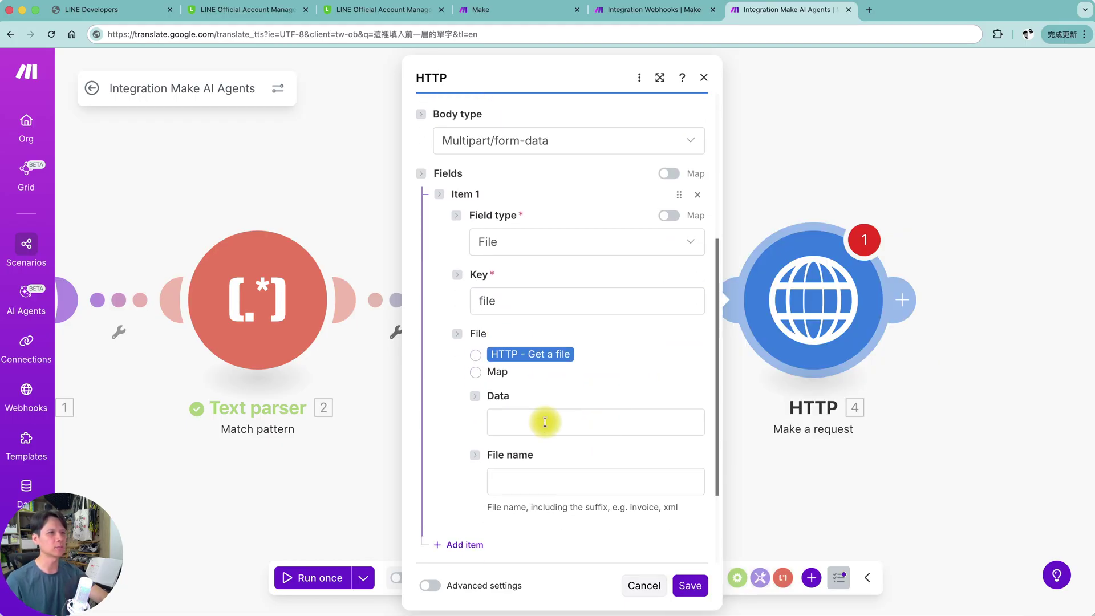
left_click(477, 374)
scroll(560, 399, "down", 2)
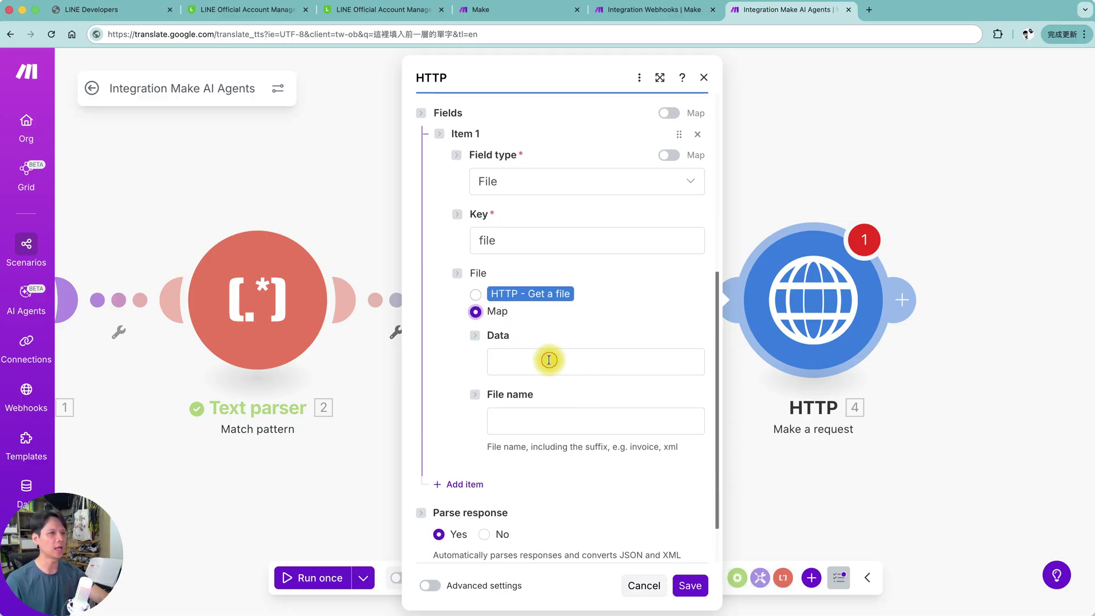
left_click(545, 362)
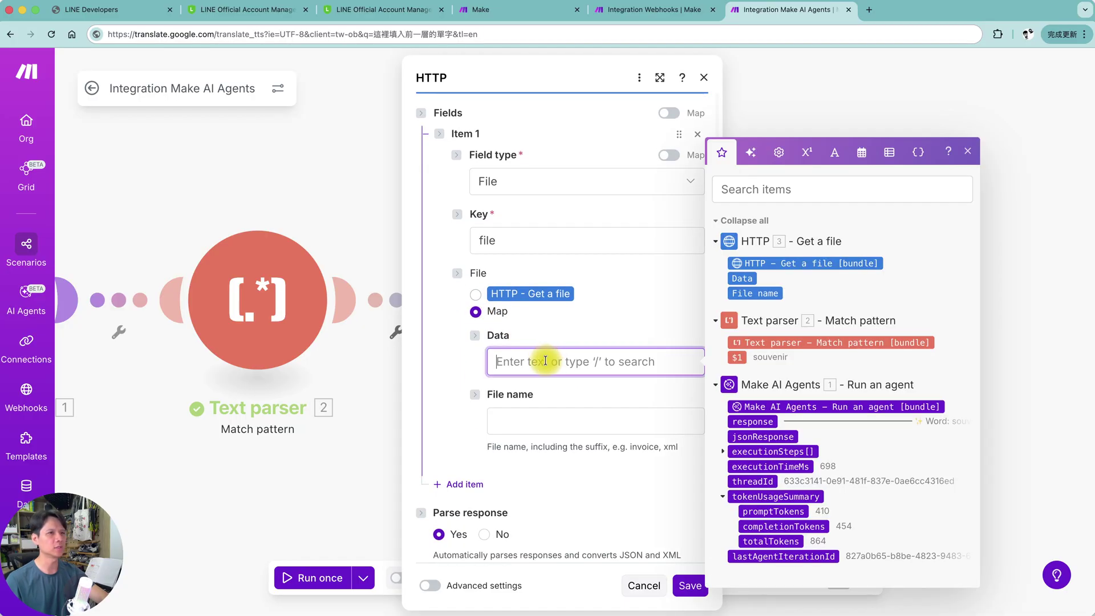
left_click(744, 278)
left_click(572, 420)
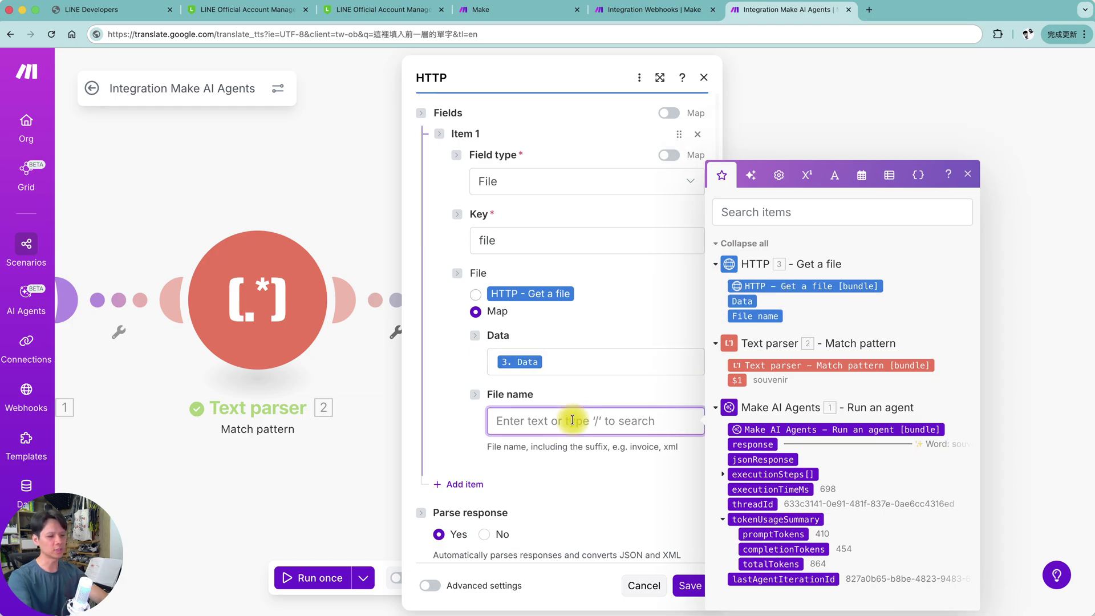
type("en.mp3")
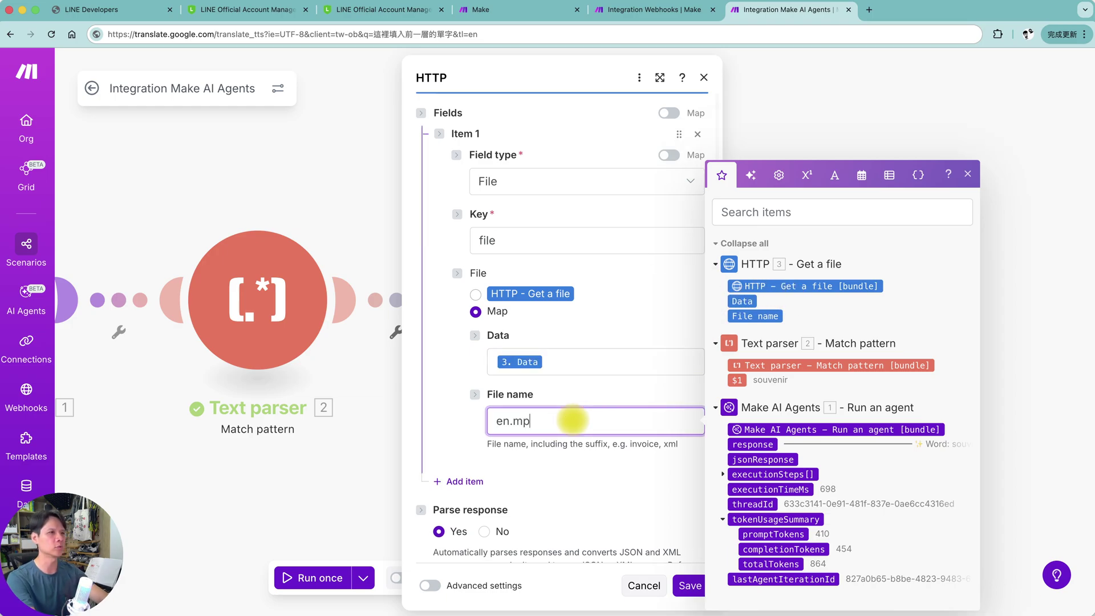
left_click(601, 493)
left_click(690, 585)
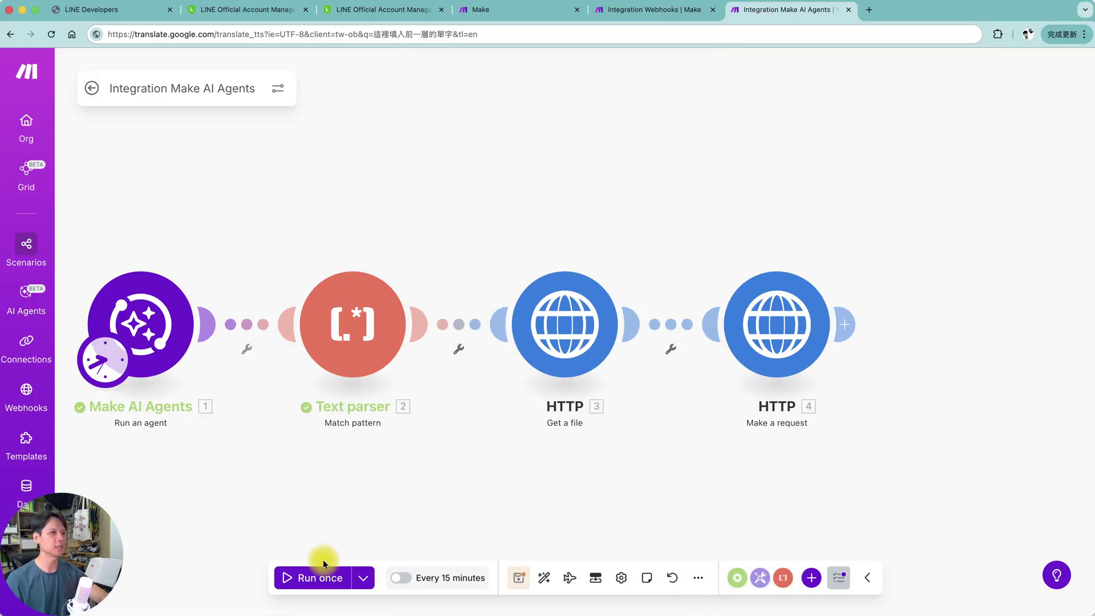
Run the scenario once and inspect the uploaded file's URL in the output data of the "Make a request" module
left_click(310, 580)
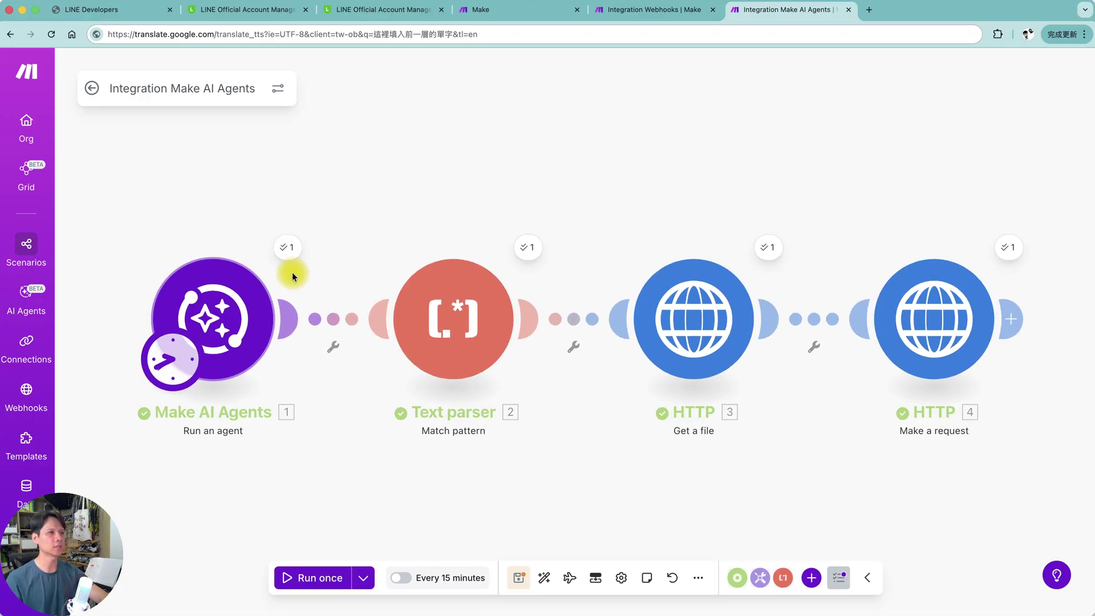
left_click_drag(974, 134, 607, 147)
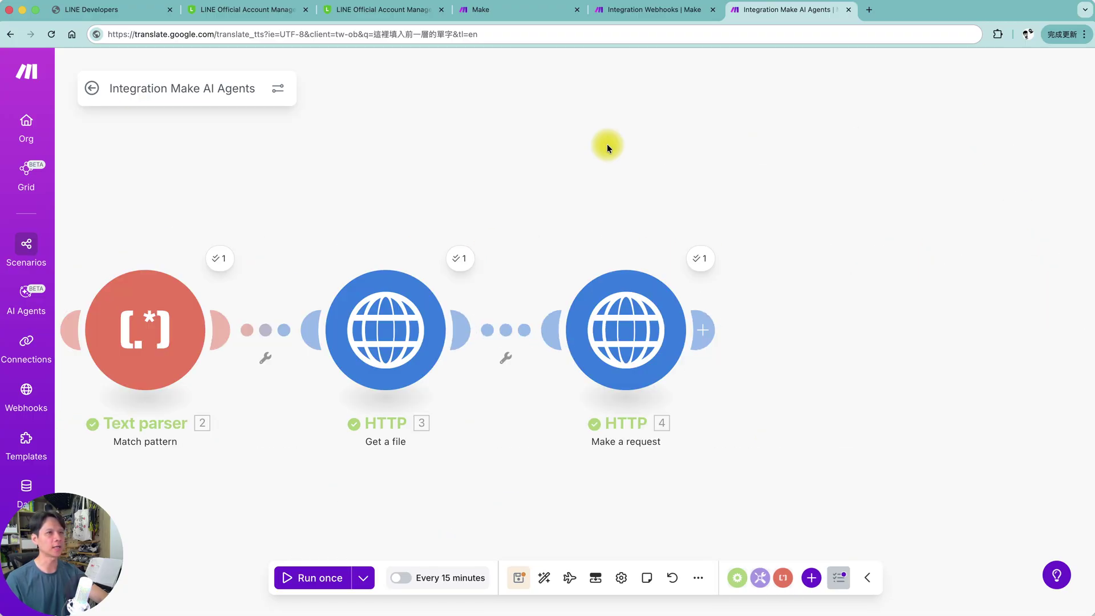
left_click(594, 257)
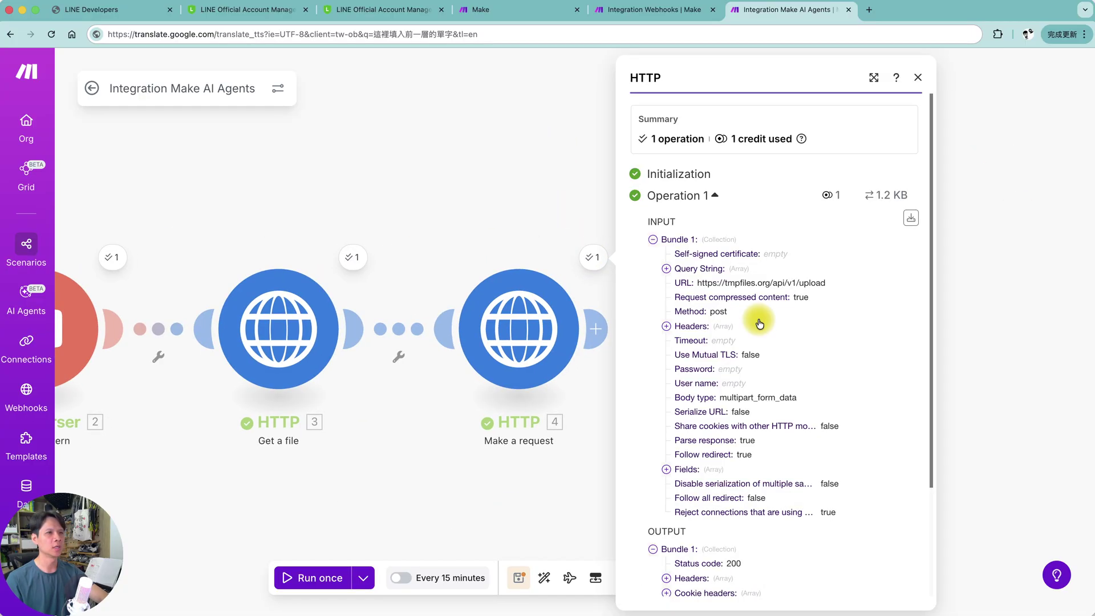
scroll(711, 507, "down", 1)
scroll(711, 503, "down", 3)
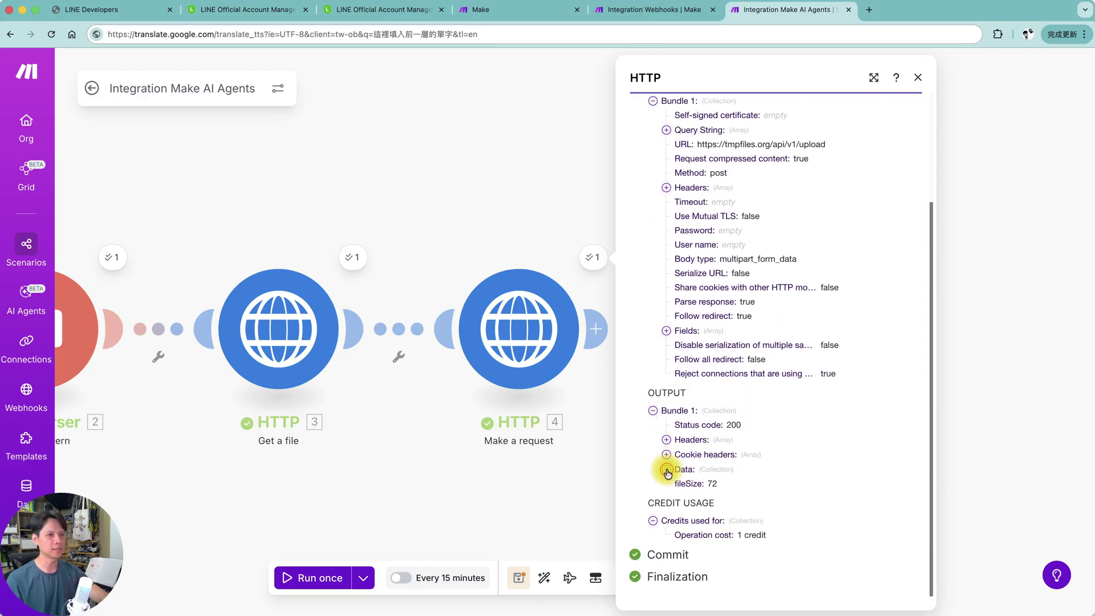
left_click(666, 470)
left_click(680, 502)
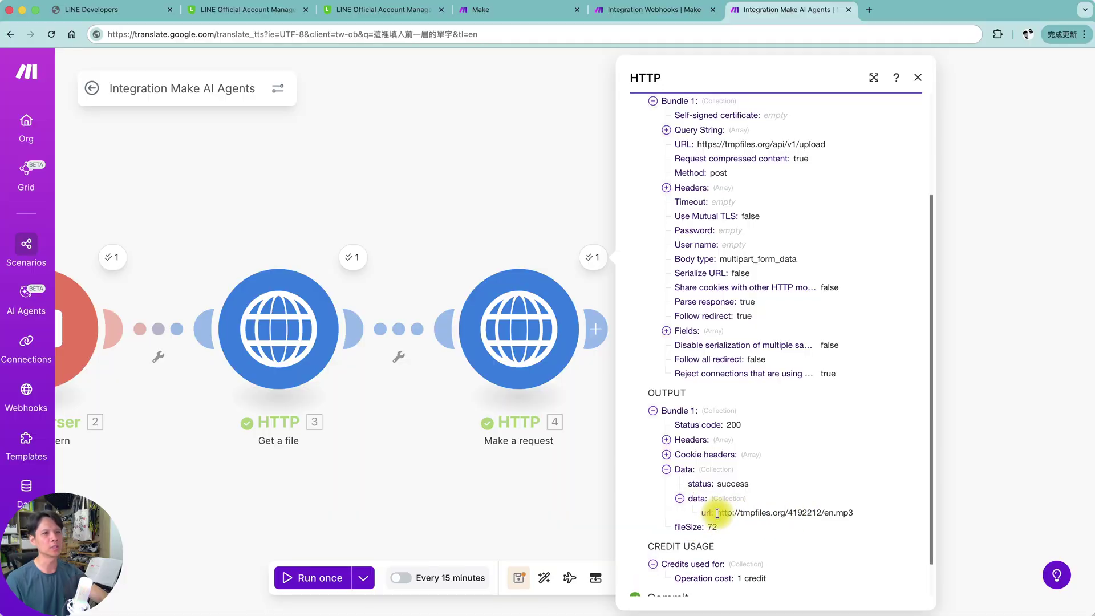
left_click_drag(718, 513, 849, 513)
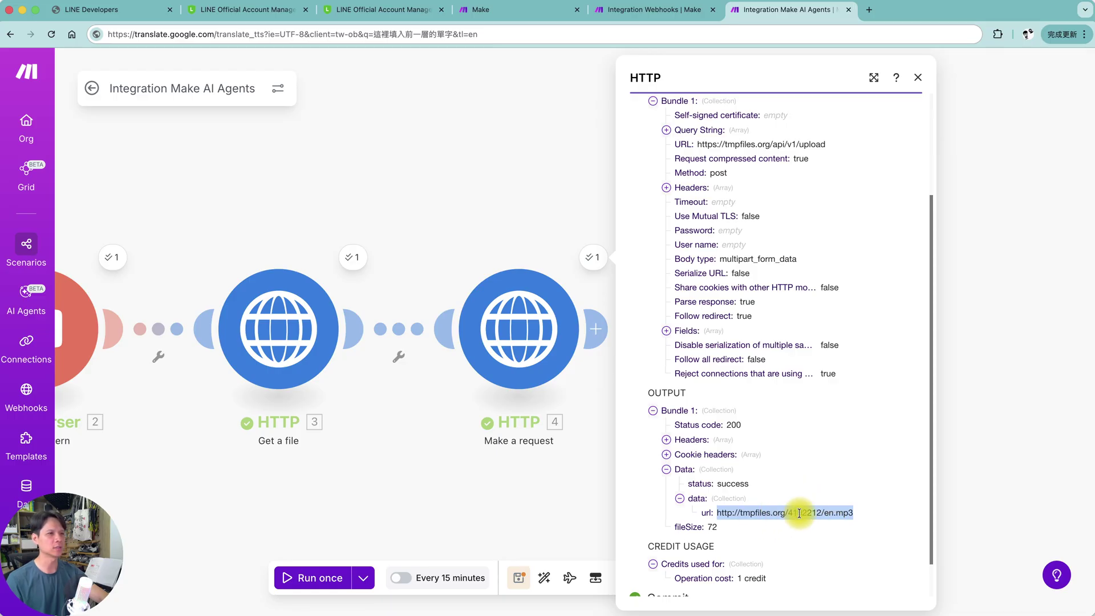
left_click(993, 491)
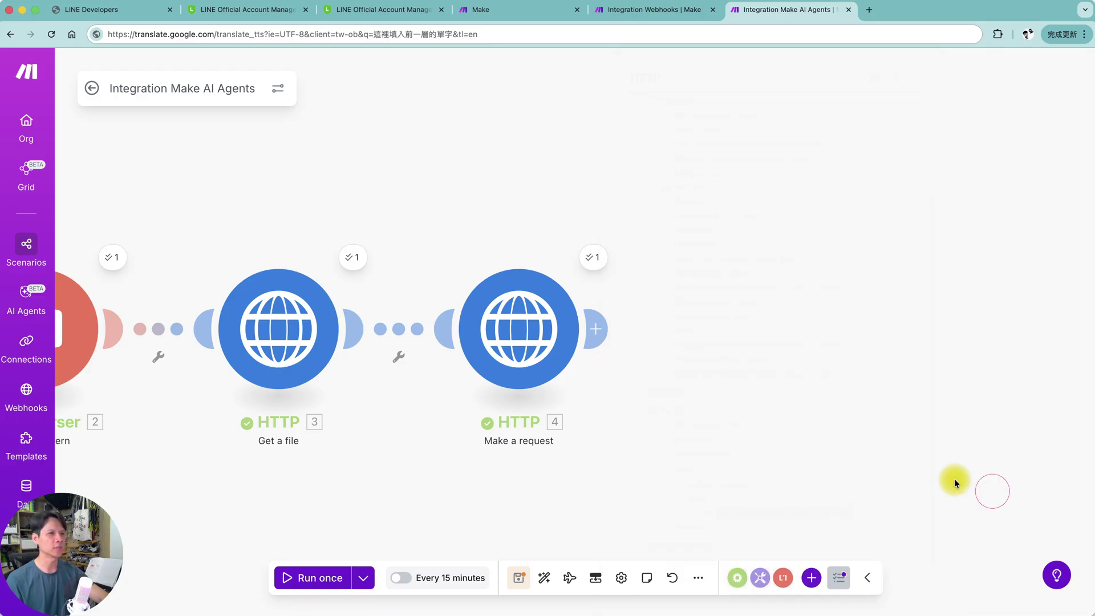
Add a Text parser "Replace" module after the "Make a request" module
left_click(600, 328)
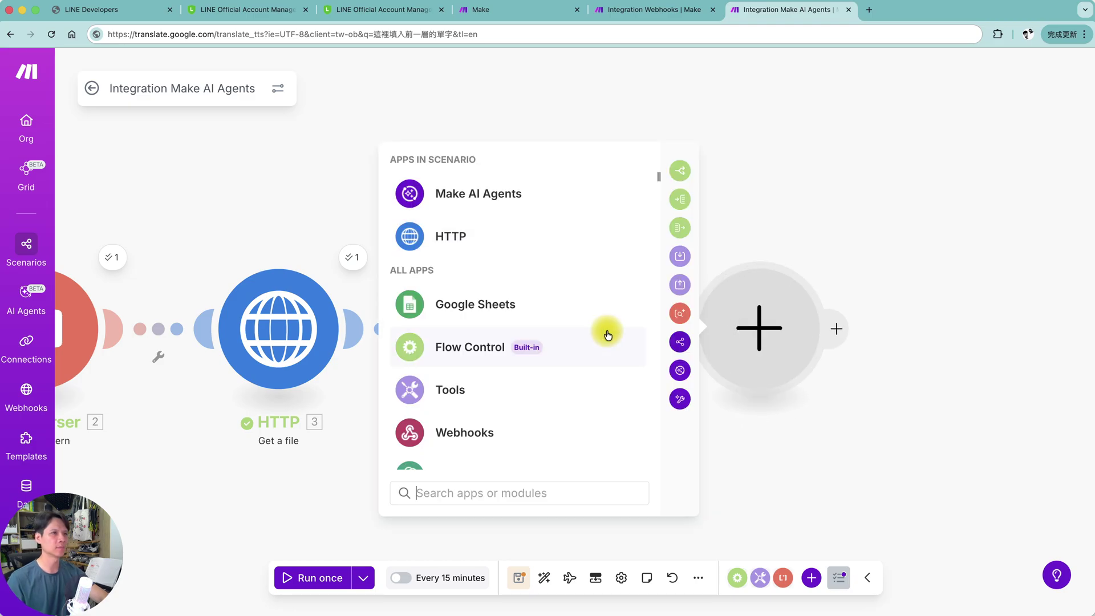
type("place")
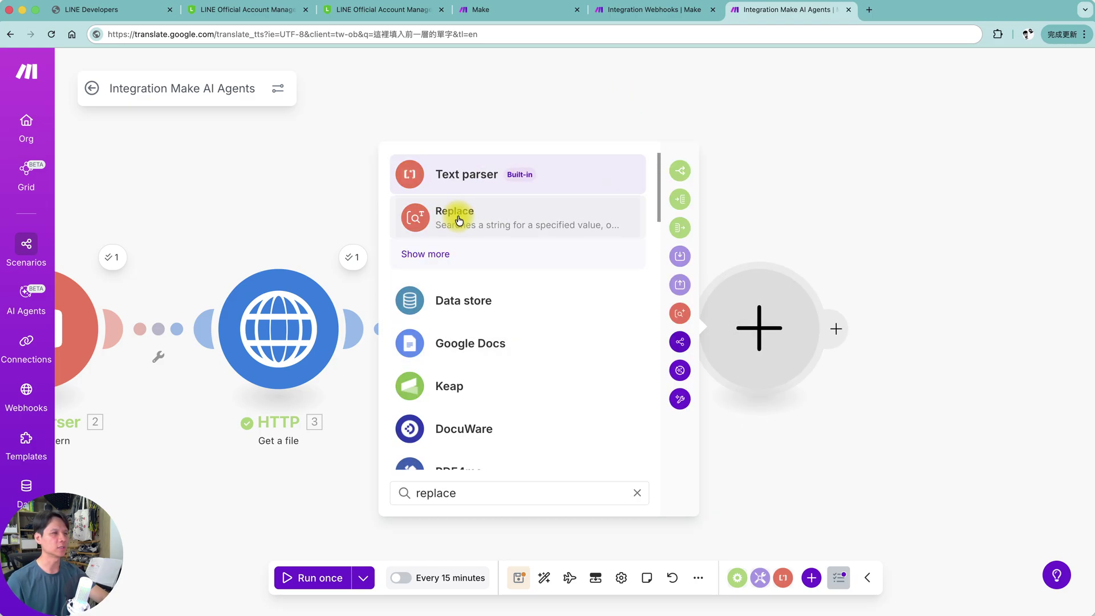
left_click(473, 219)
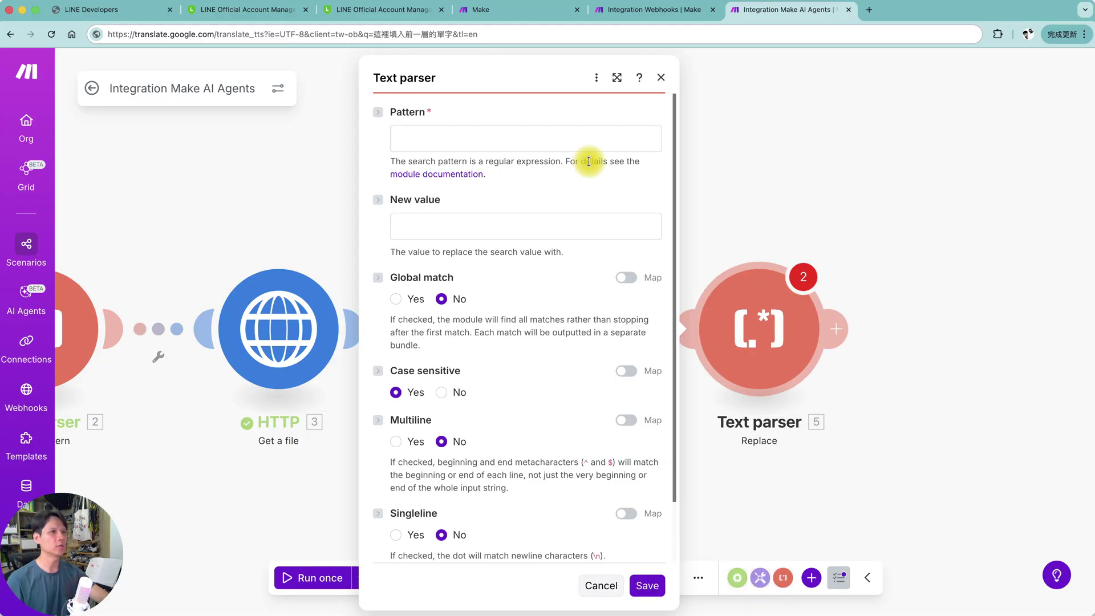
left_click(463, 136)
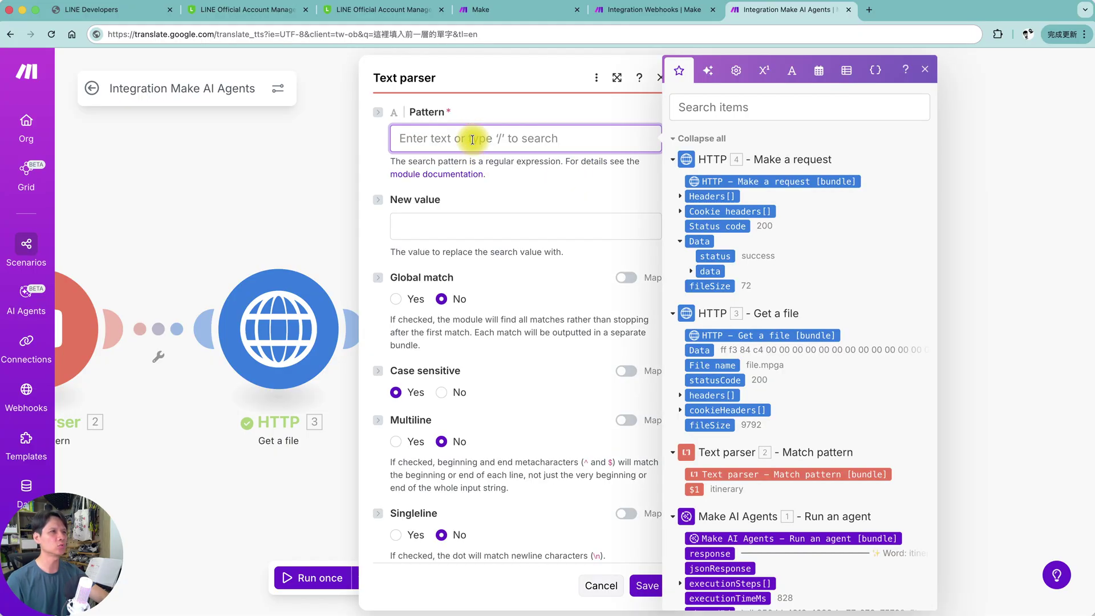
type("http://tmpfiles.org/")
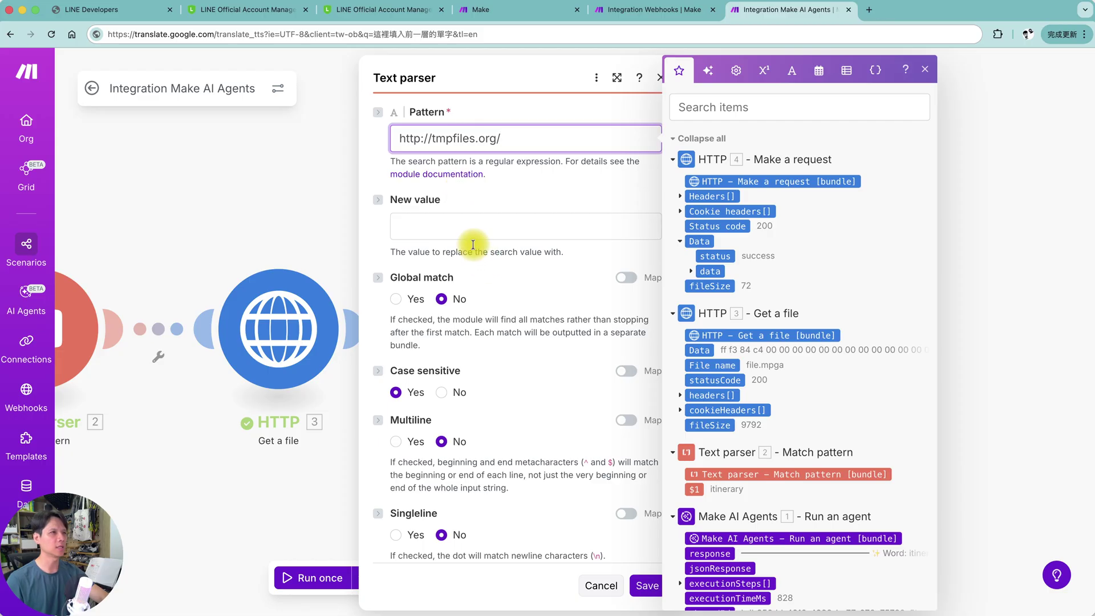
left_click(482, 228)
type("https://tmpfiles.org/dl/")
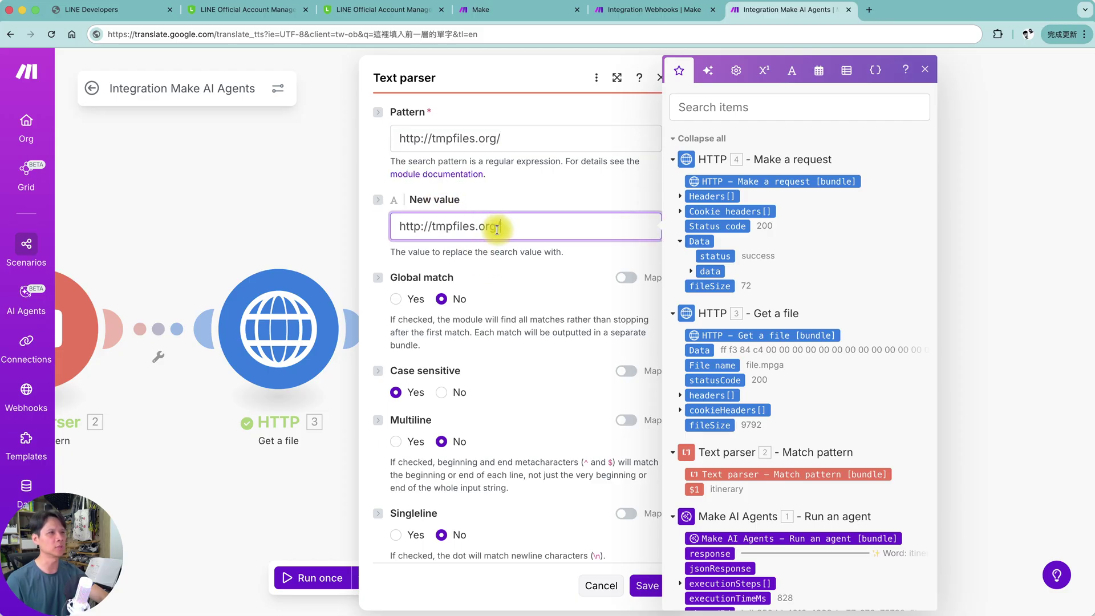
left_click(568, 317)
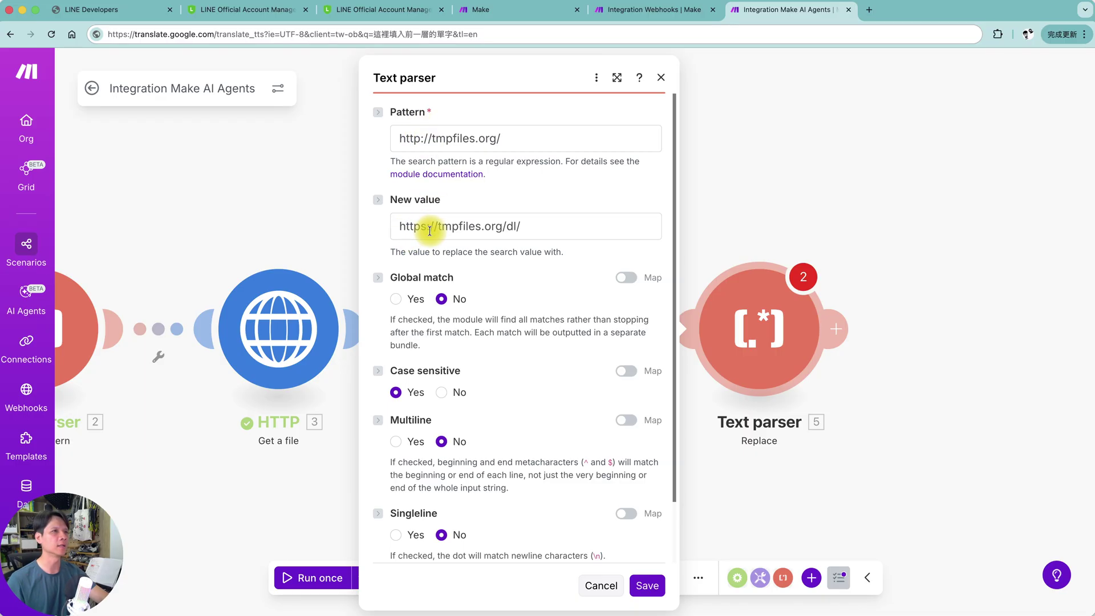
left_click(508, 227)
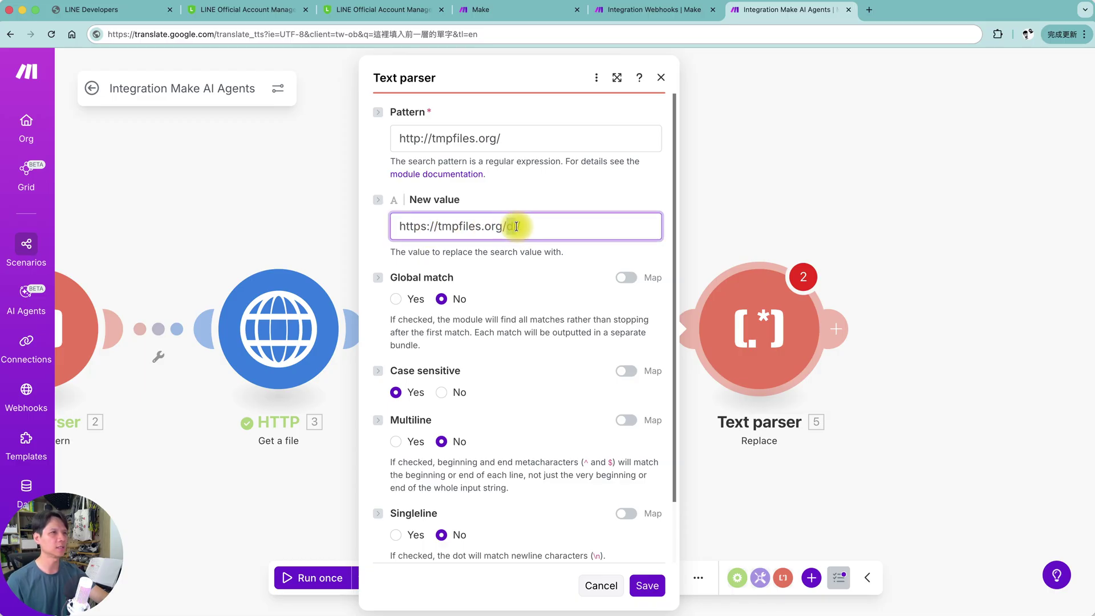
type("dl/")
key("Escape")
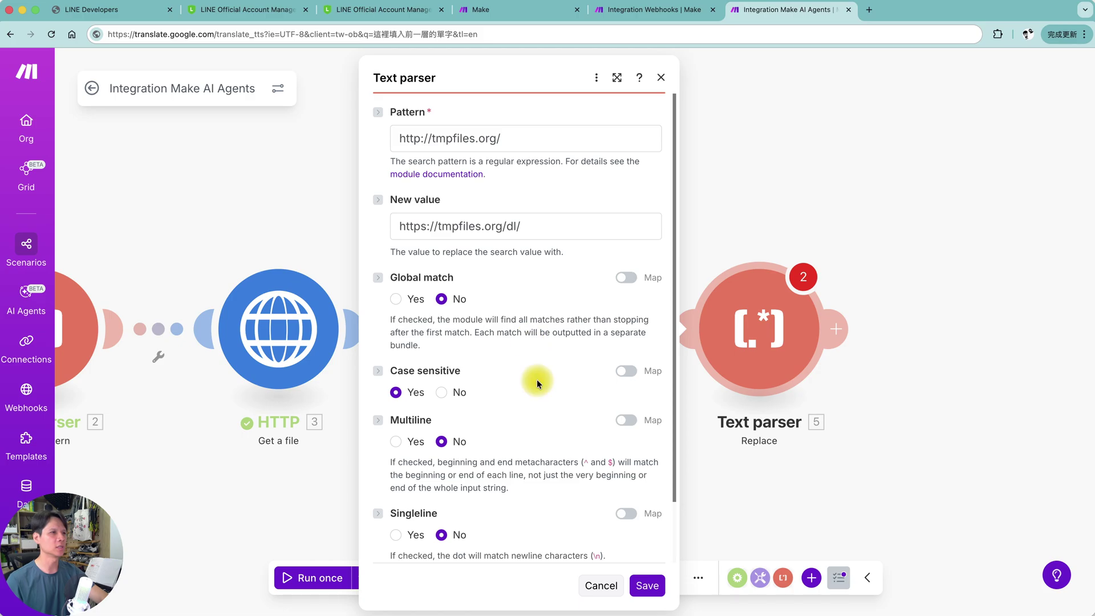
Map the Replace module's text to the data url from "Make a request" and save the module
scroll(537, 379, "down", 3)
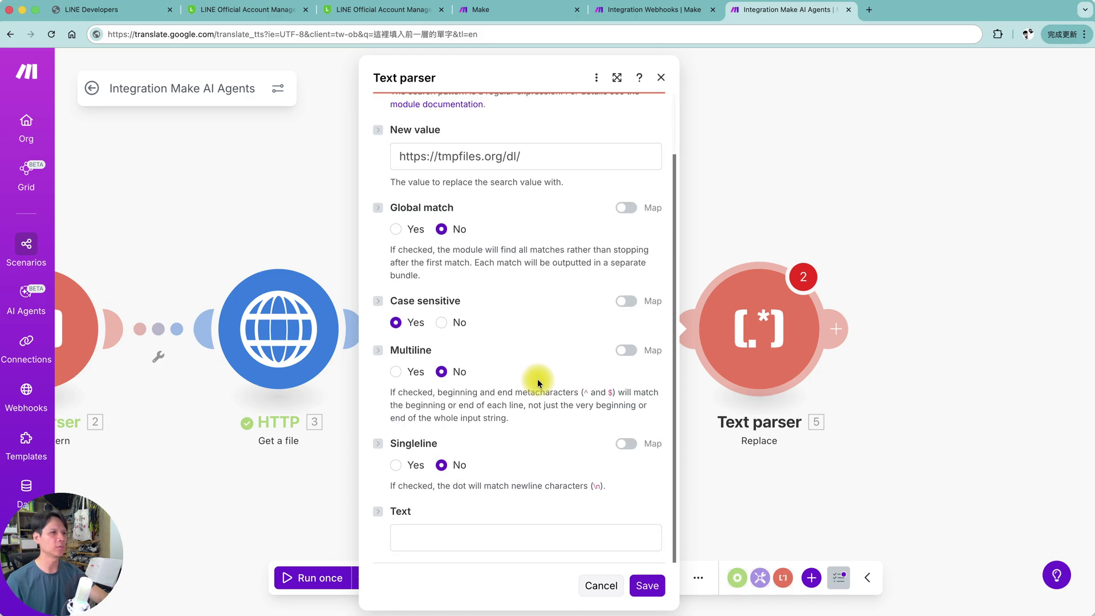
left_click(461, 537)
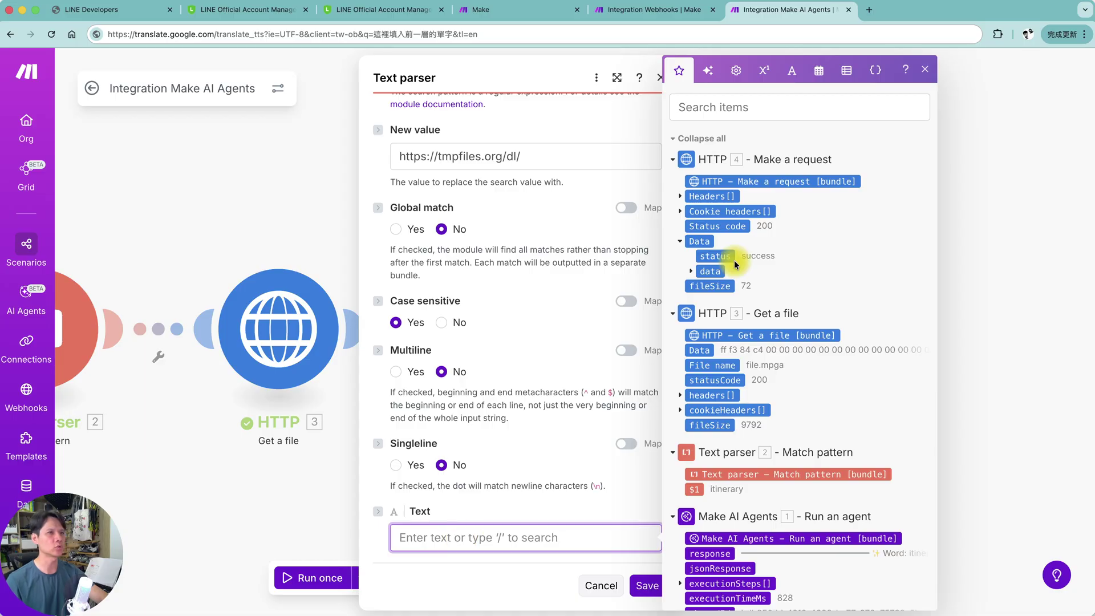
left_click(691, 271)
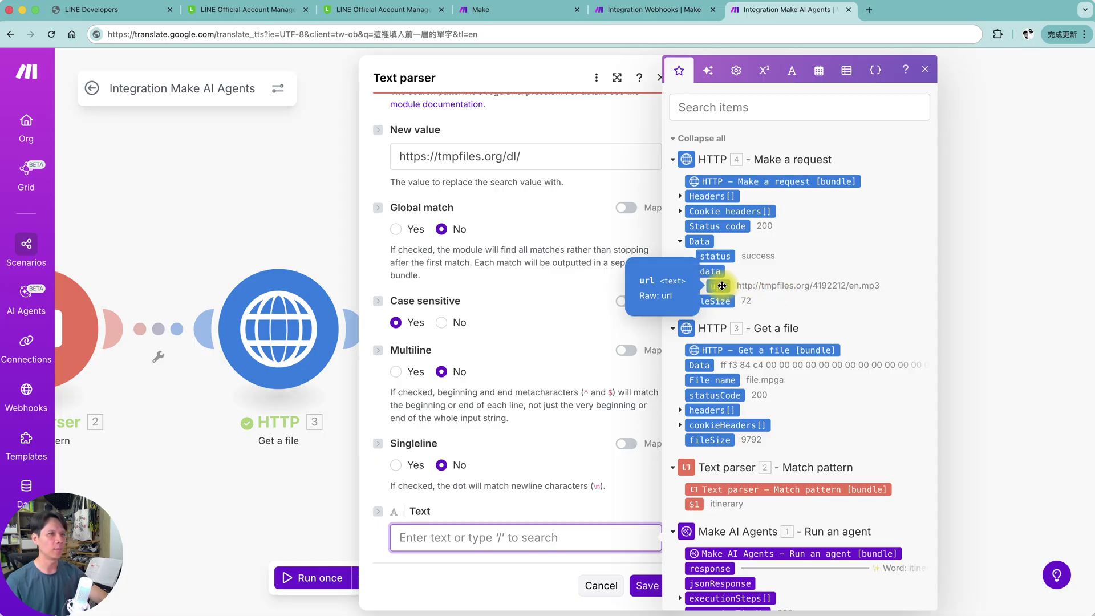
left_click_drag(722, 286, 477, 539)
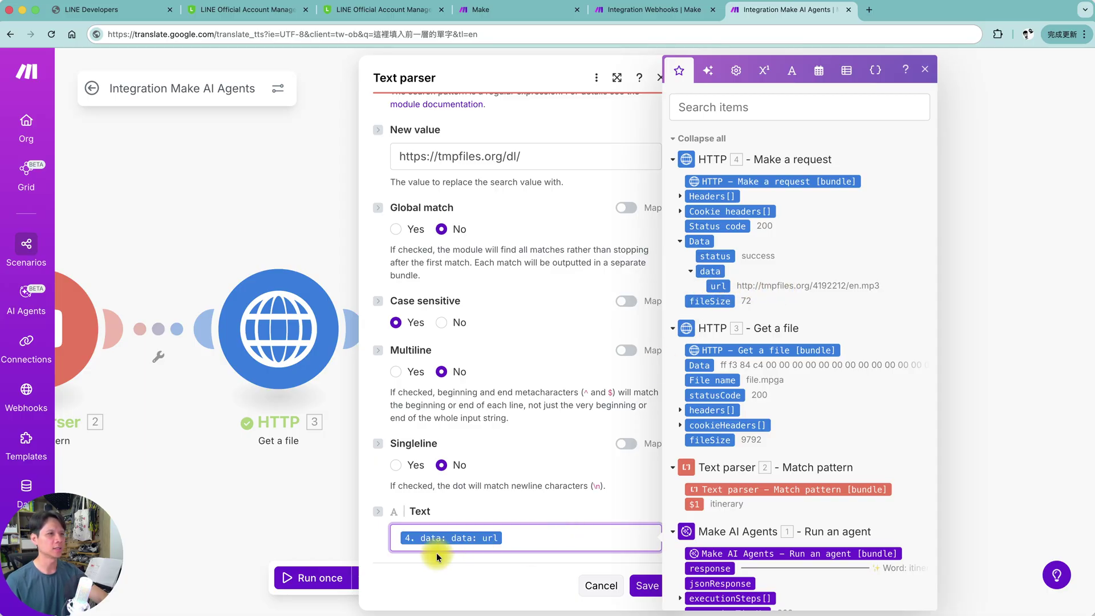
left_click(469, 588)
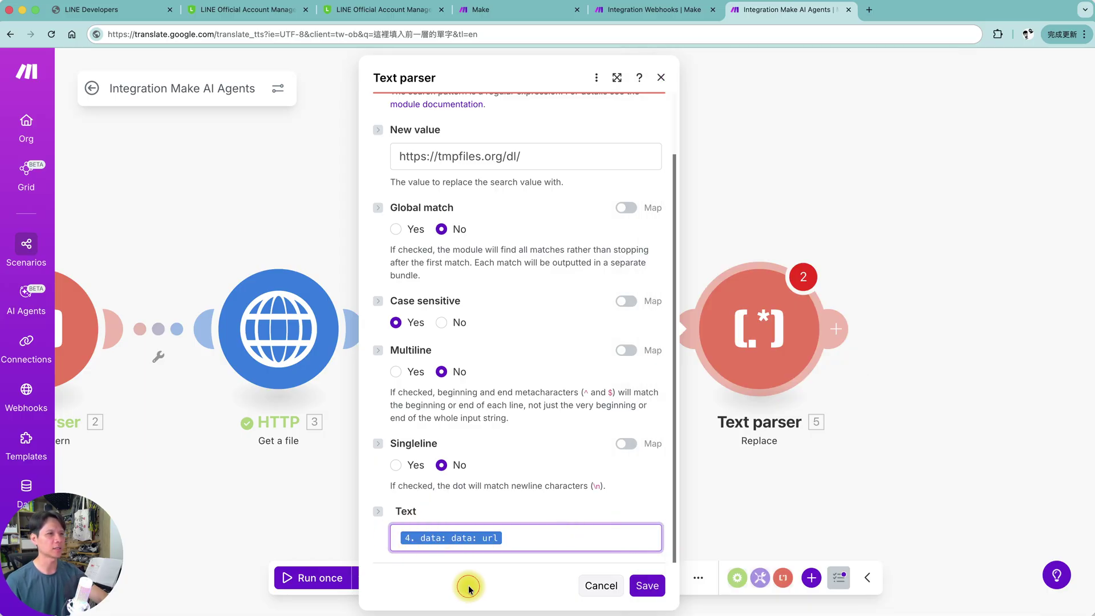
left_click(647, 586)
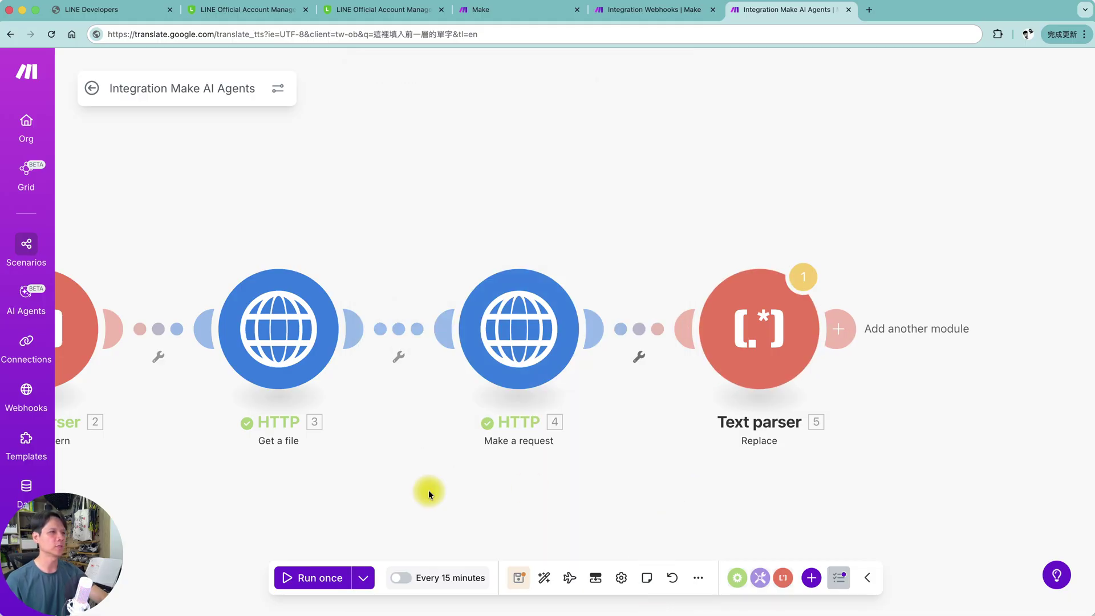
Run the scenario despite the warning and open the Replace module's output URL in a new browser tab to check it
left_click(319, 581)
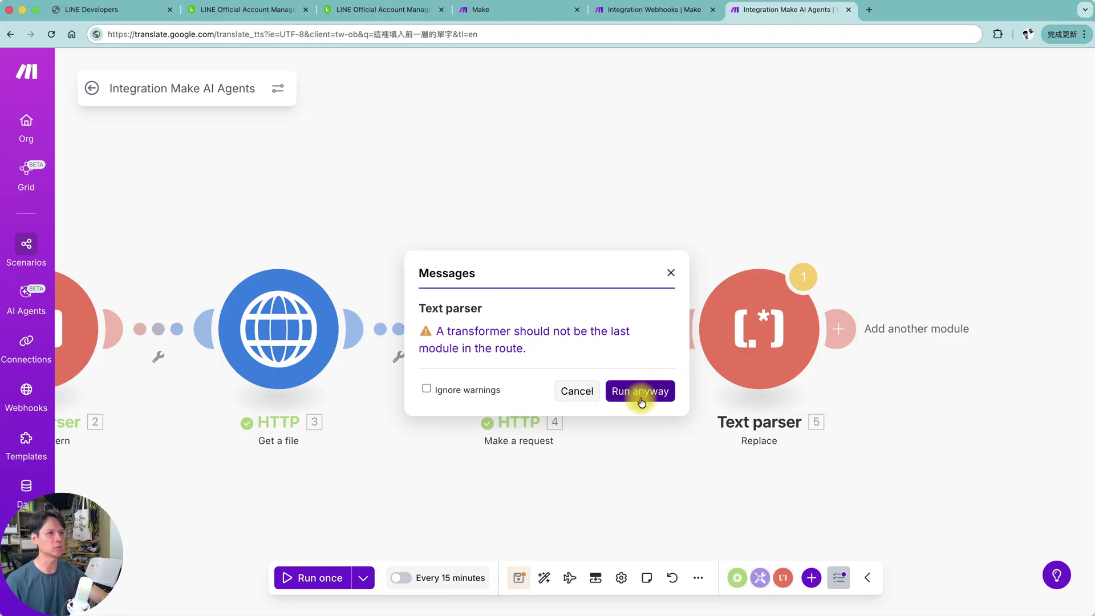
left_click(646, 398)
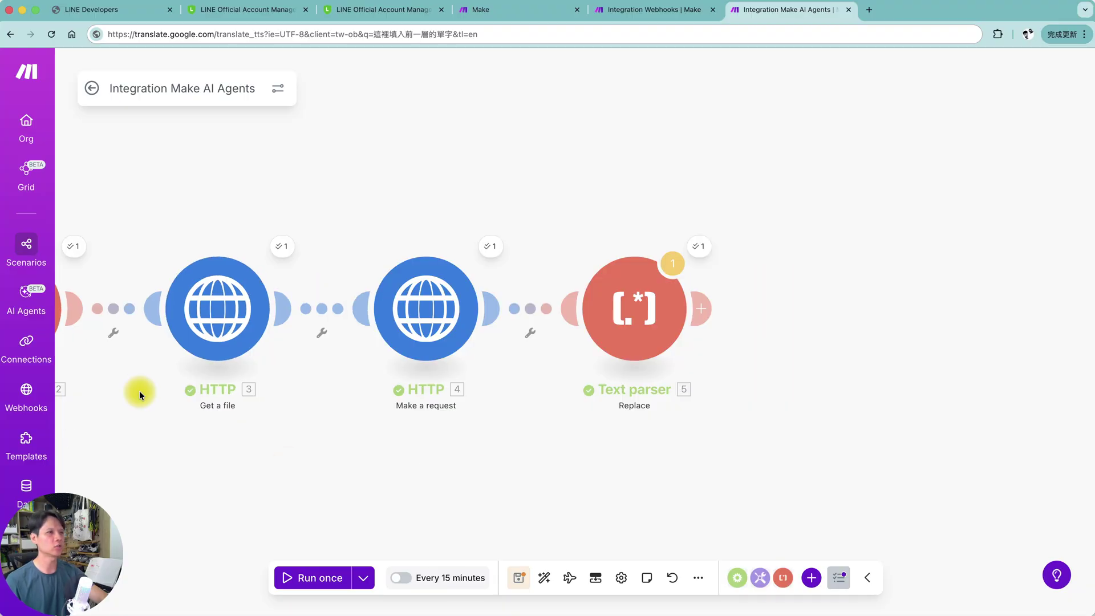
left_click(707, 247)
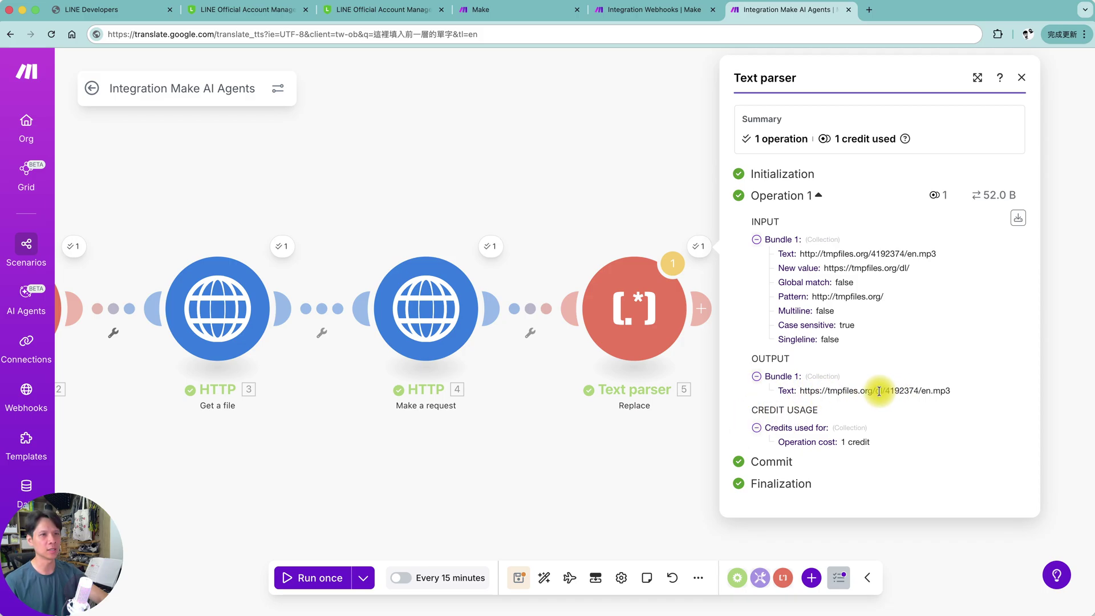
left_click_drag(800, 391, 959, 392)
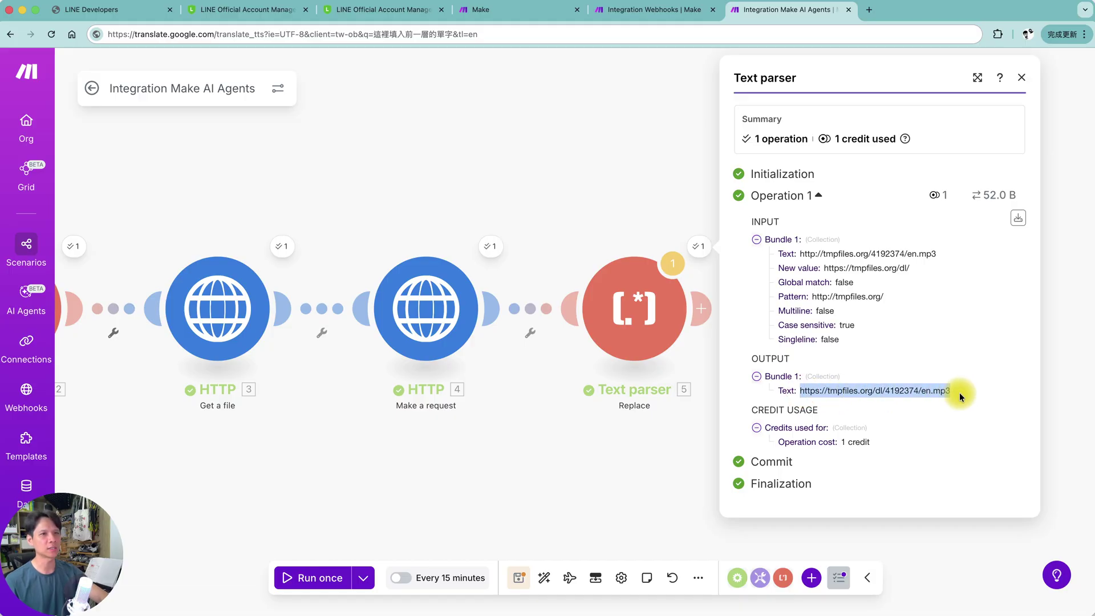
left_click_drag(615, 184, 873, 10)
left_click(617, 210)
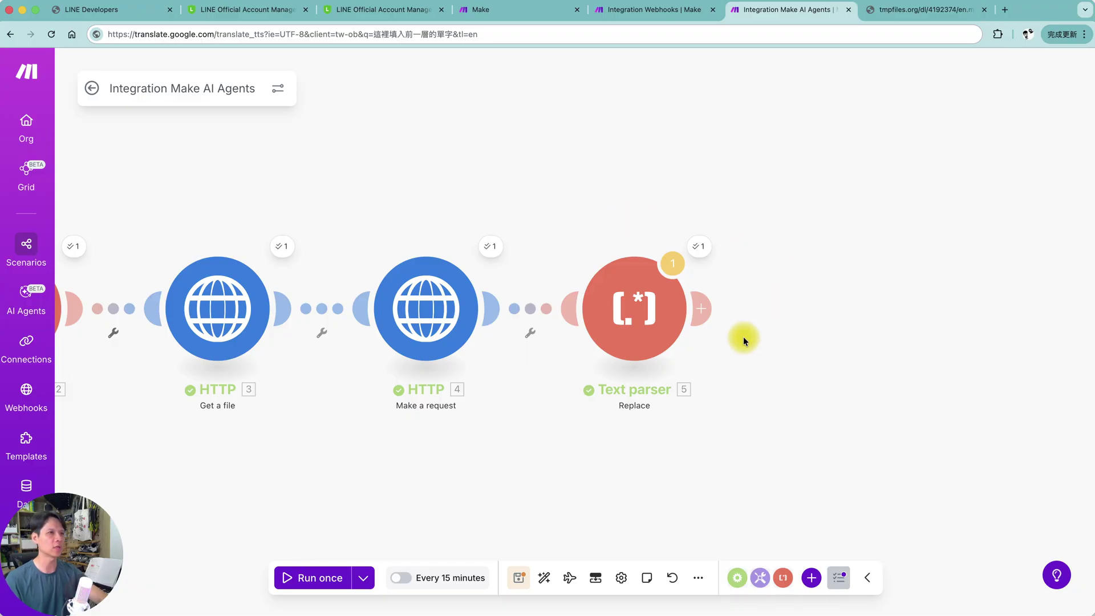
Add a LINE "Send a Push Message" module after the Replace module
left_click(709, 313)
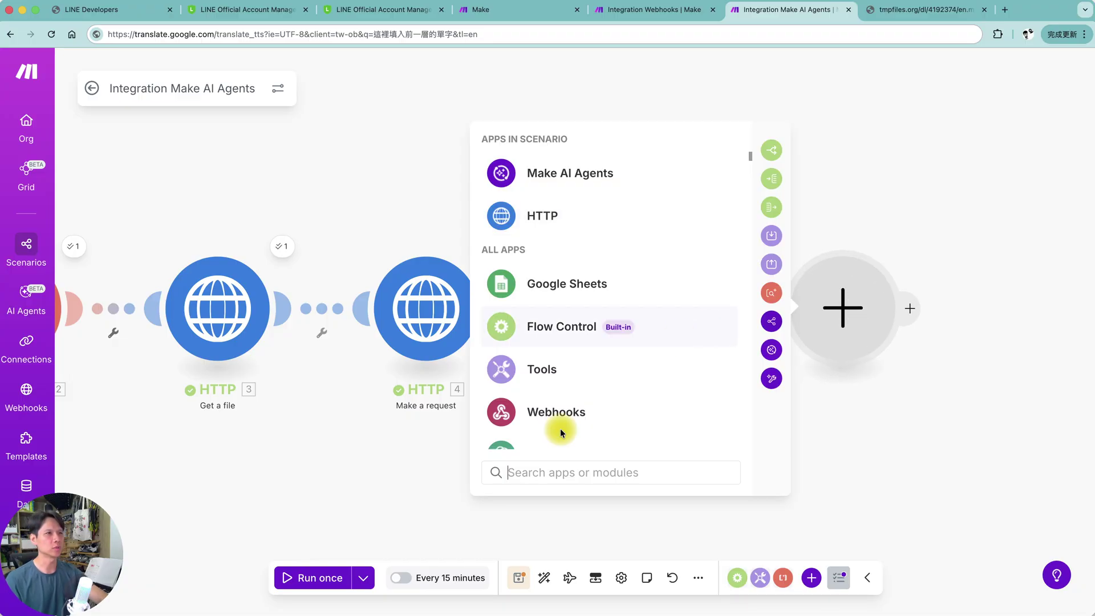
left_click(546, 473)
type("line")
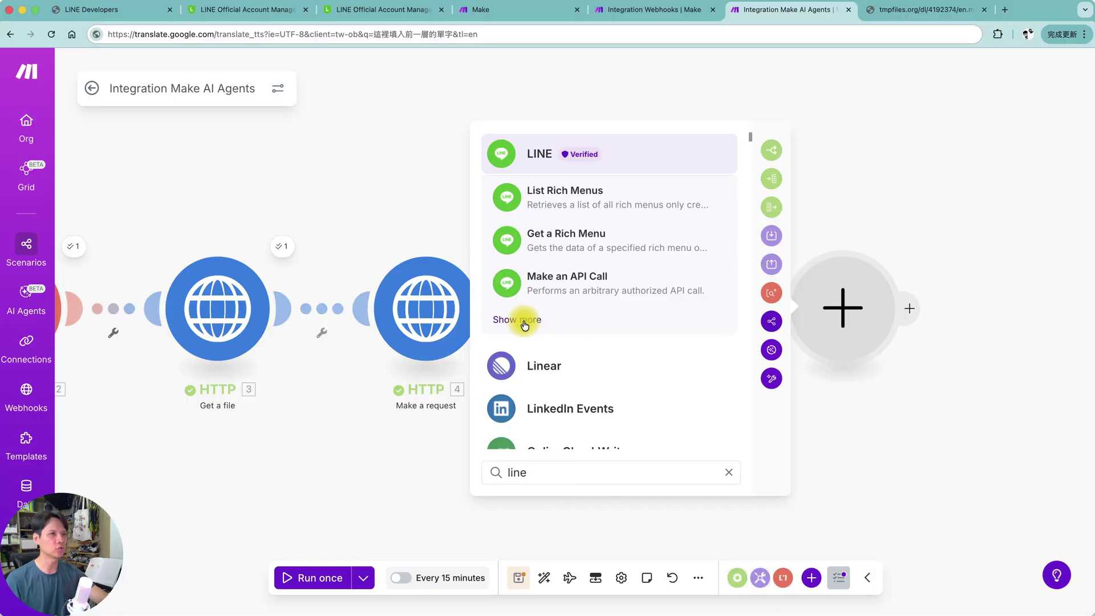
left_click(522, 320)
scroll(616, 367, "down", 2)
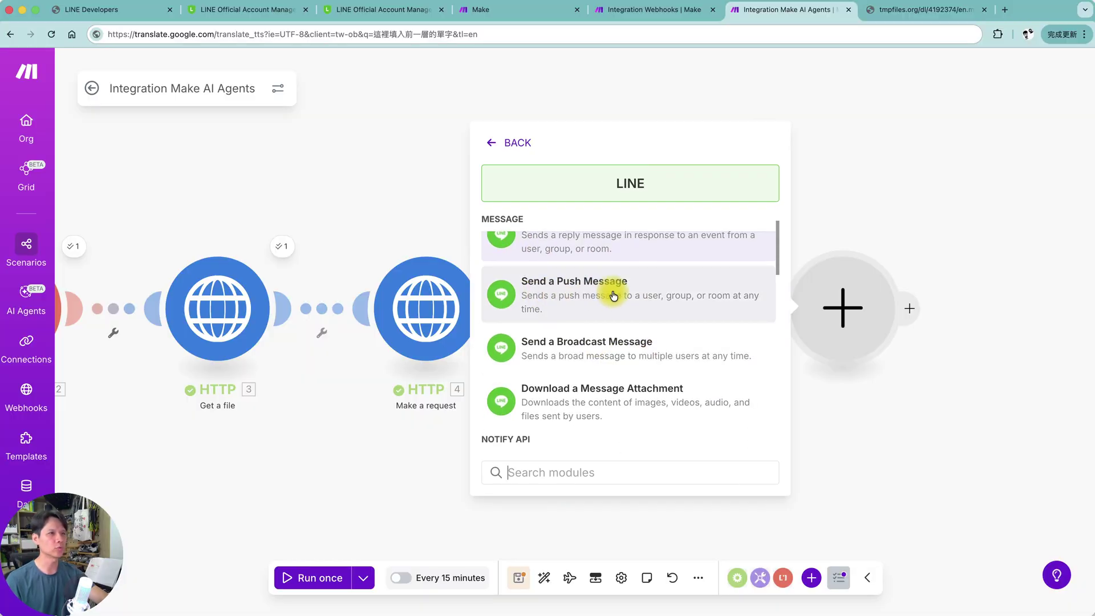
scroll(614, 296, "up", 2)
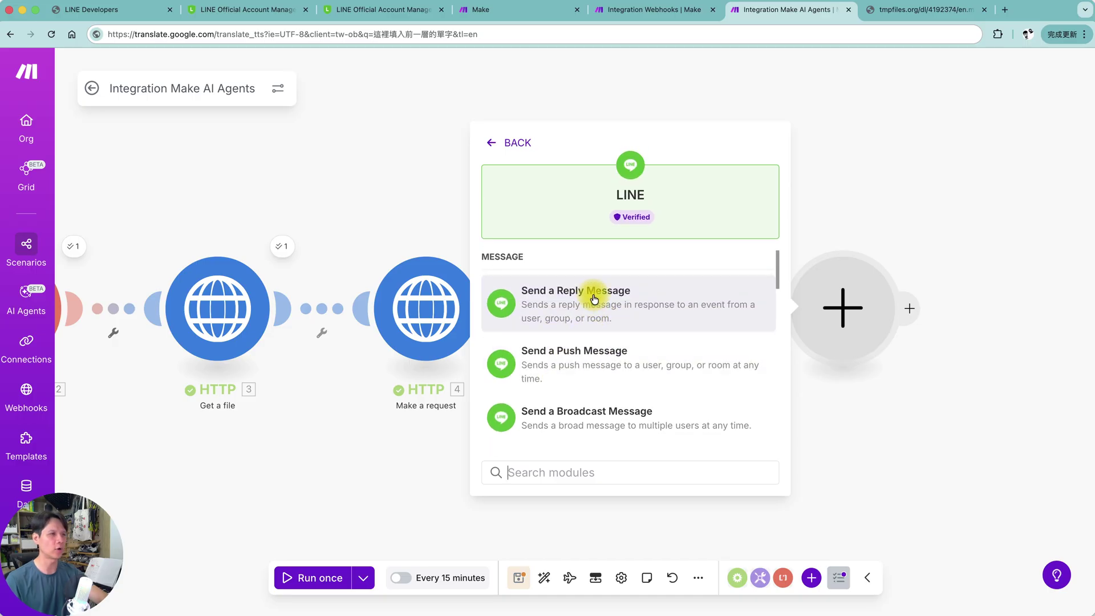
left_click(633, 366)
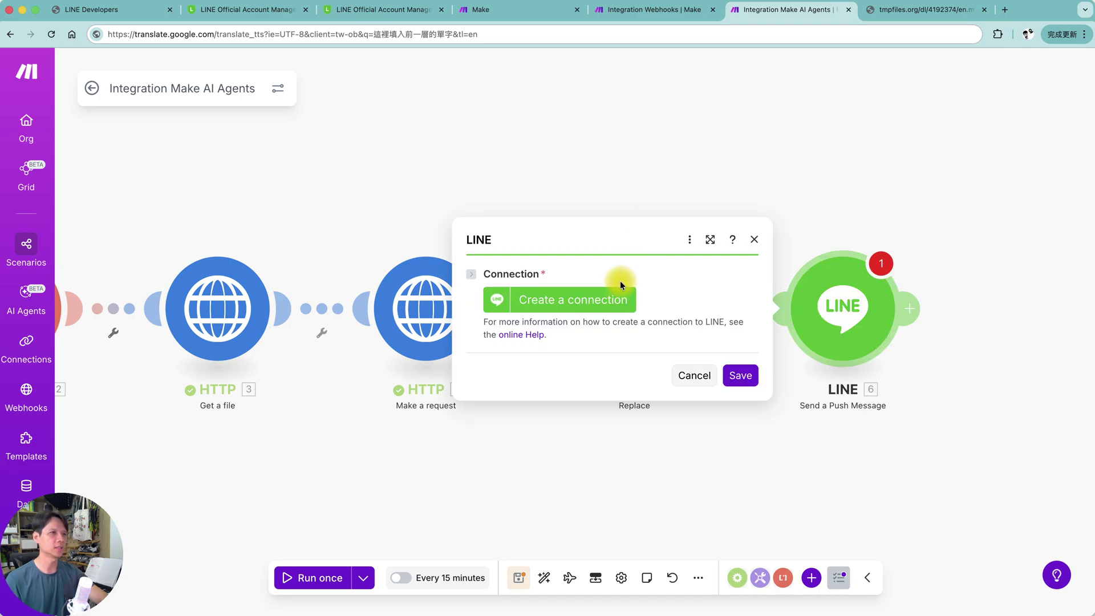
Create the LINE module's connection by pasting the long-lived channel access token copied from the LINE Developers Messaging API page, and save it
left_click(610, 308)
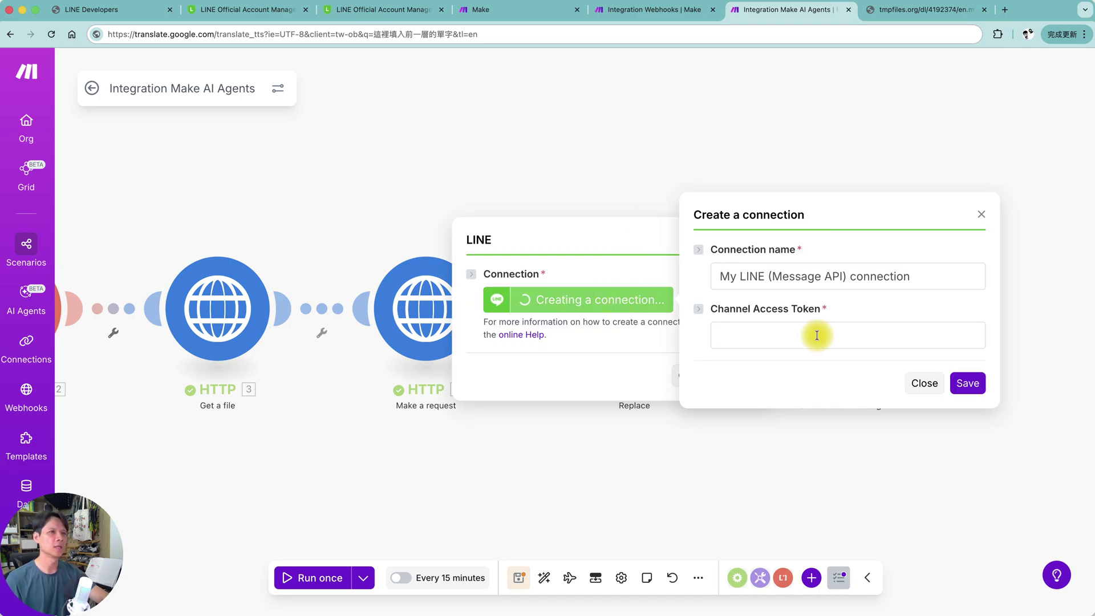
left_click(818, 336)
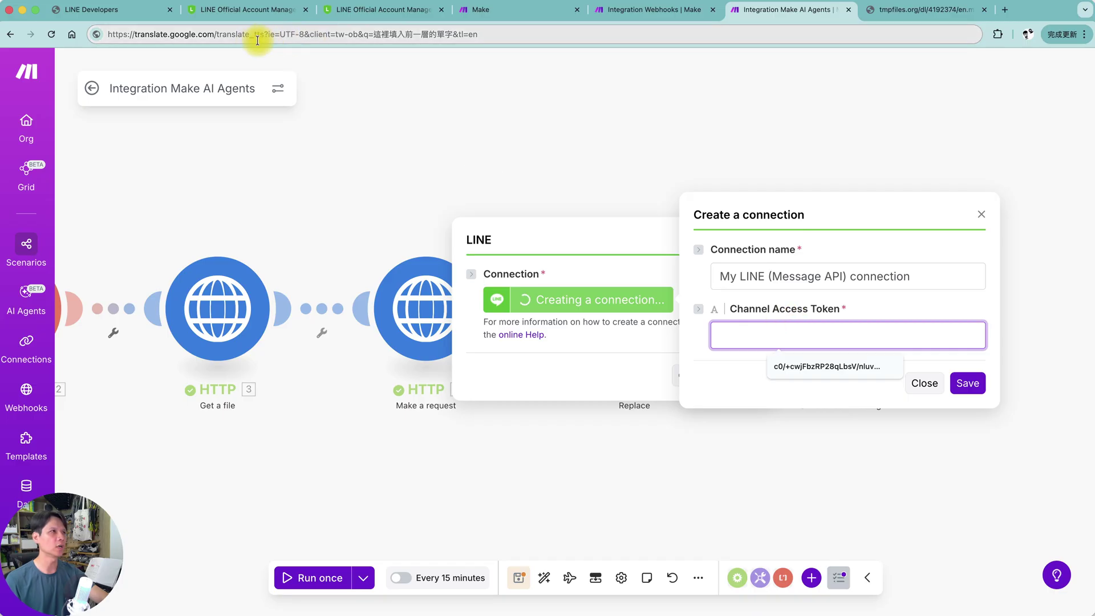
left_click(109, 10)
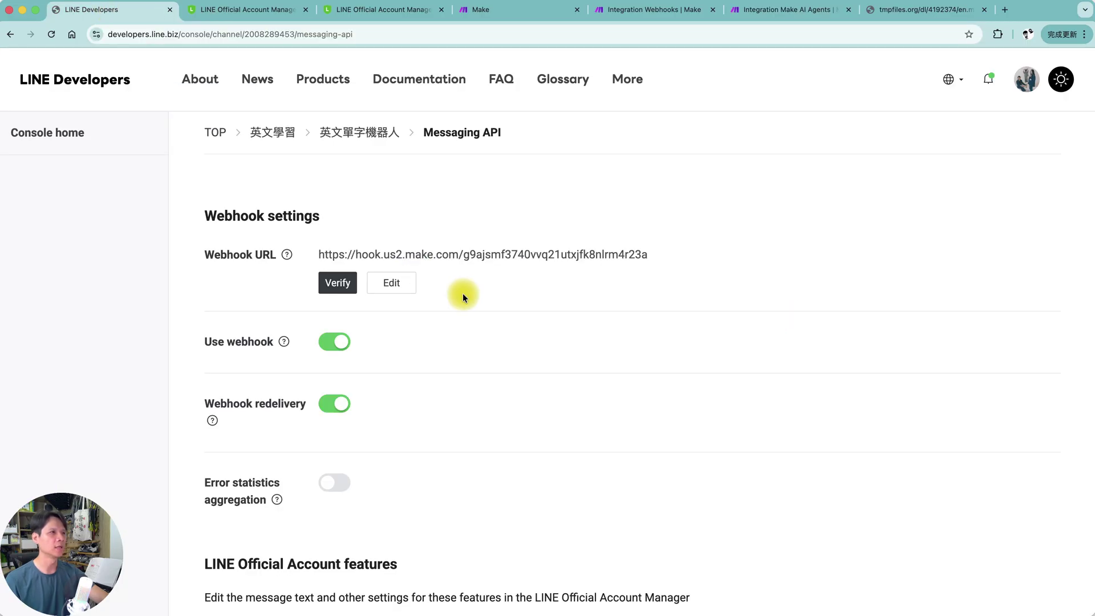
scroll(463, 293, "down", 10)
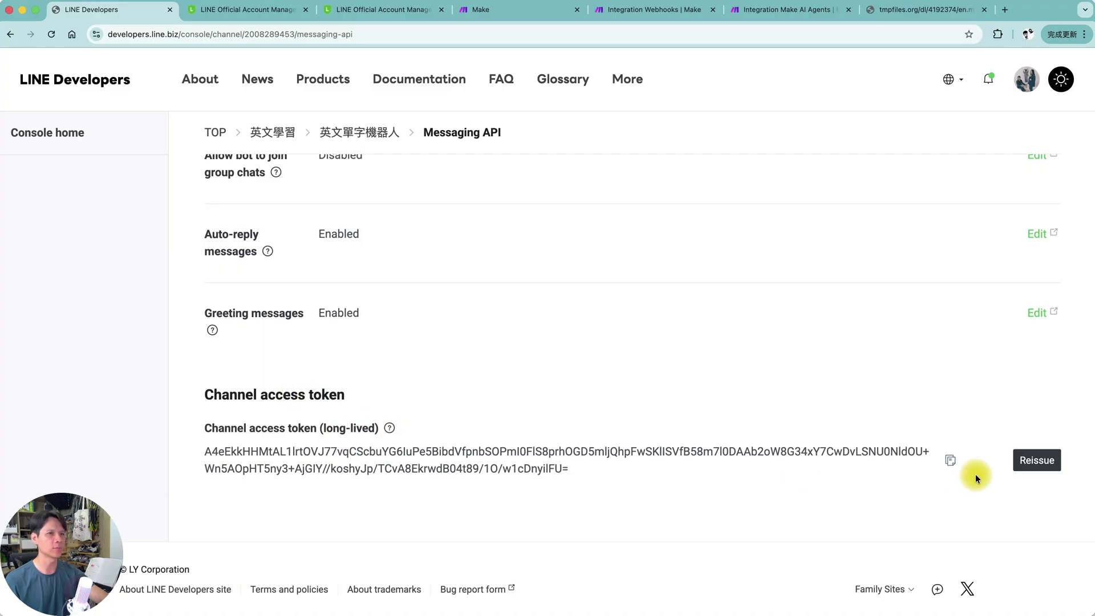
left_click(951, 463)
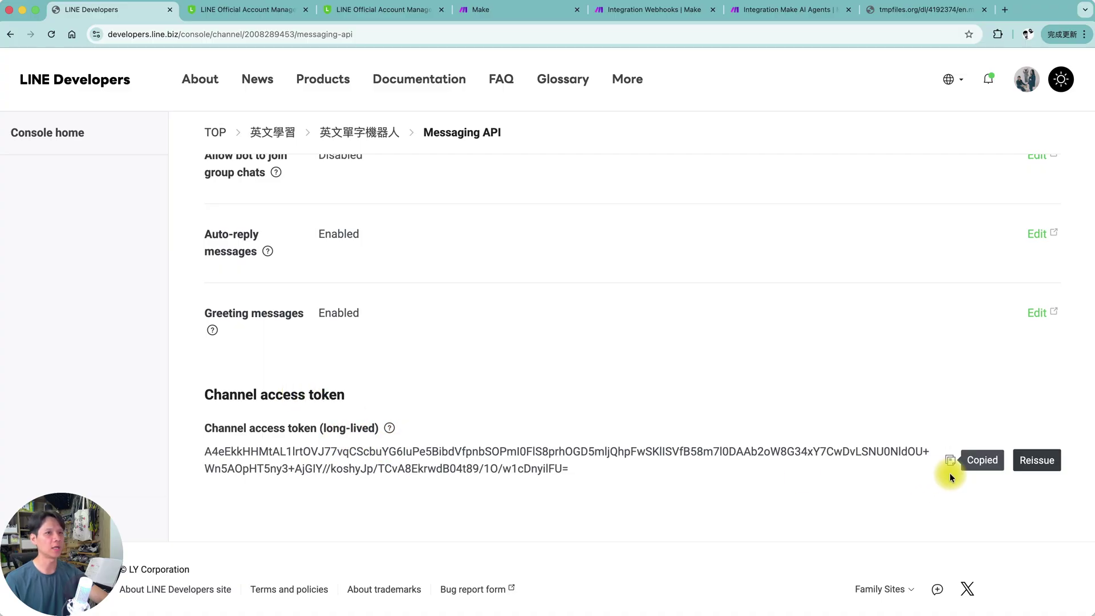
key("super+6")
key("super+v")
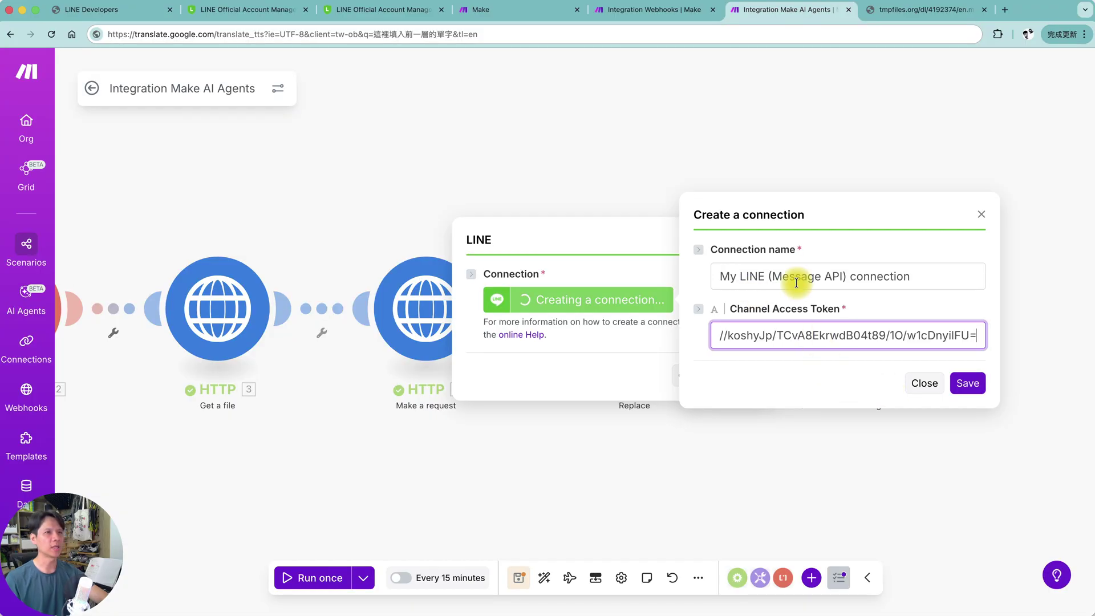
left_click(969, 384)
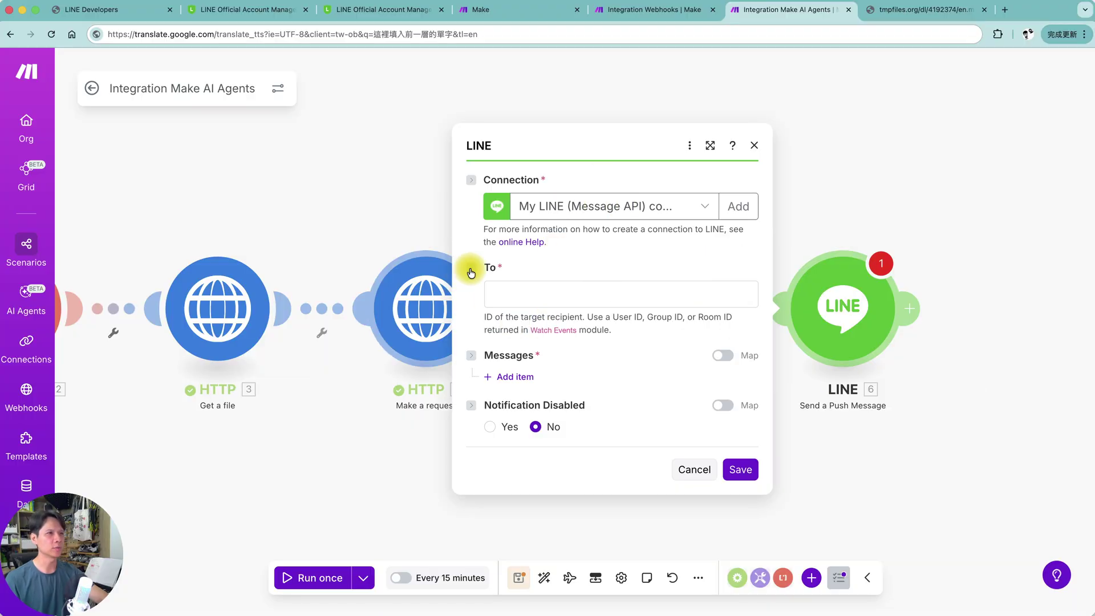
Fill in the push message recipient with the userId copied from the webhook output in the Integration Webhooks scenario
left_click(521, 295)
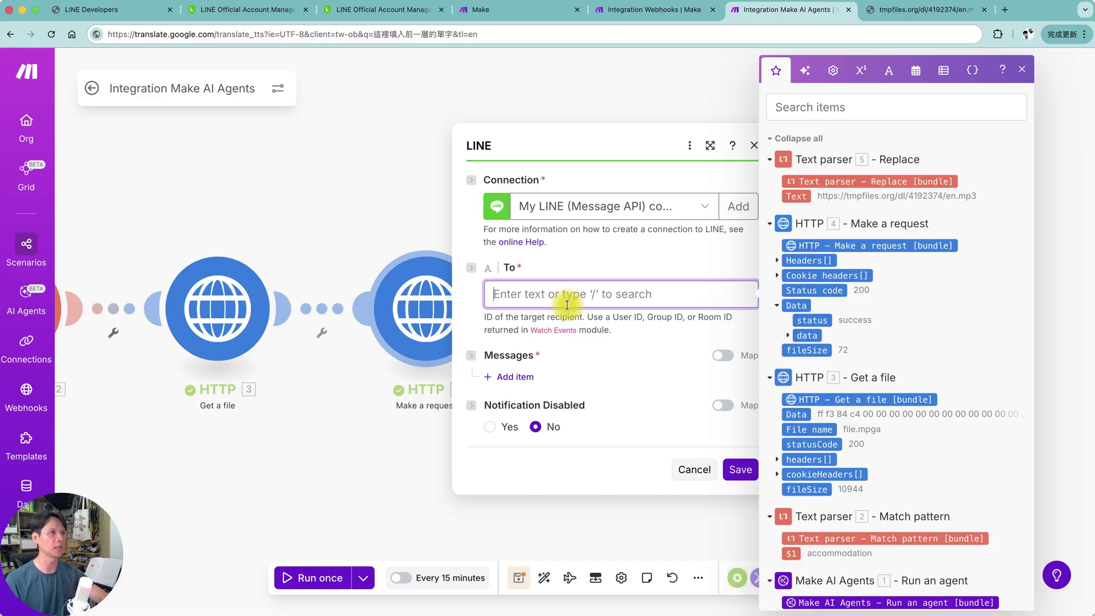
left_click(861, 159)
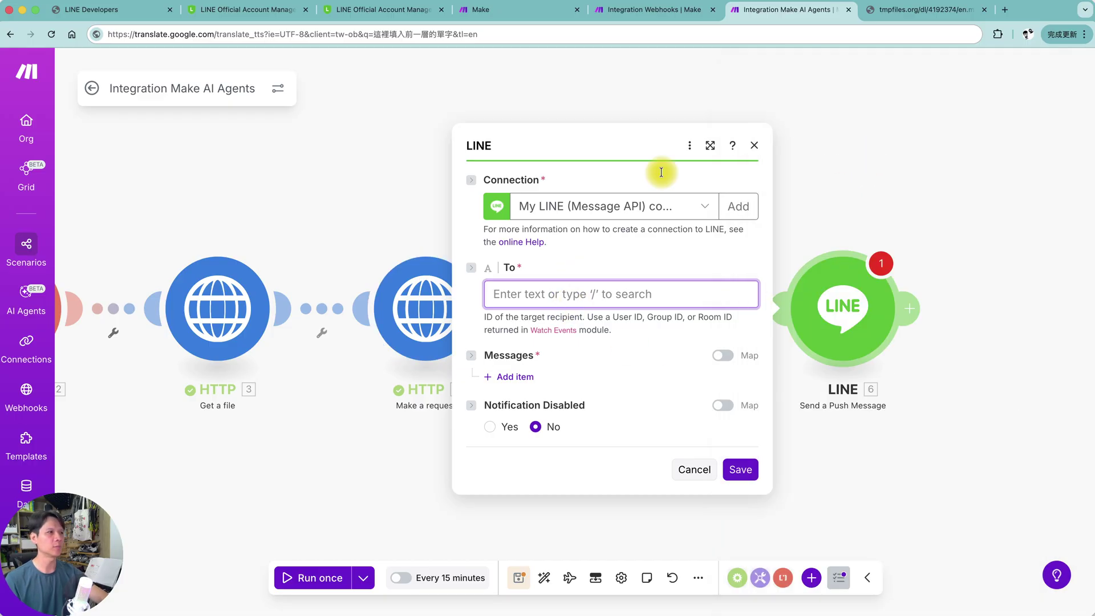
left_click(650, 10)
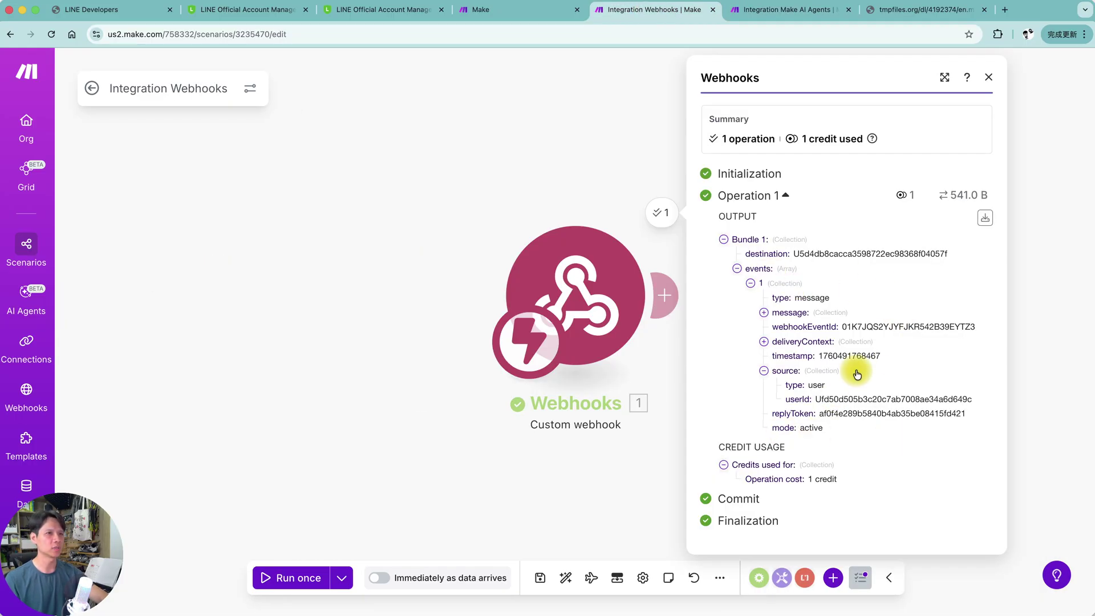
double_click(865, 398)
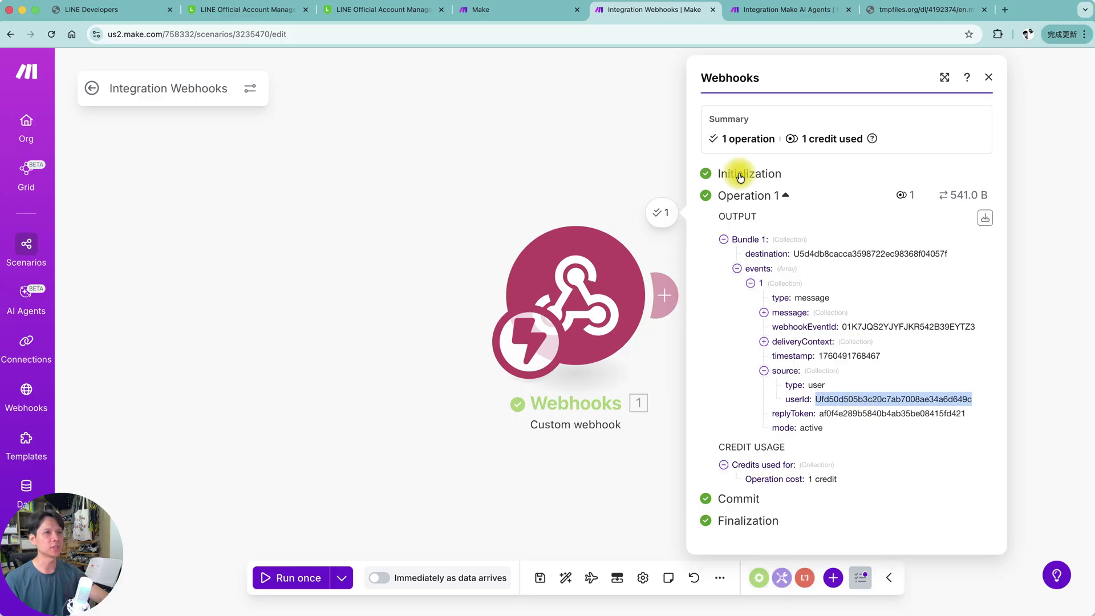
left_click(792, 10)
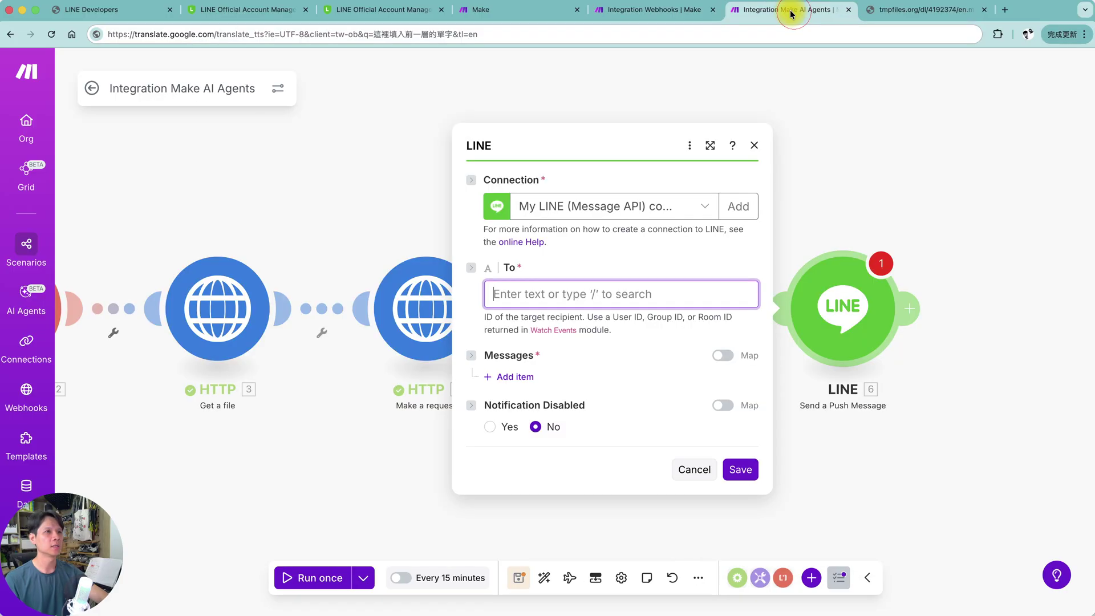
left_click(574, 293)
key("super+v")
left_click(562, 376)
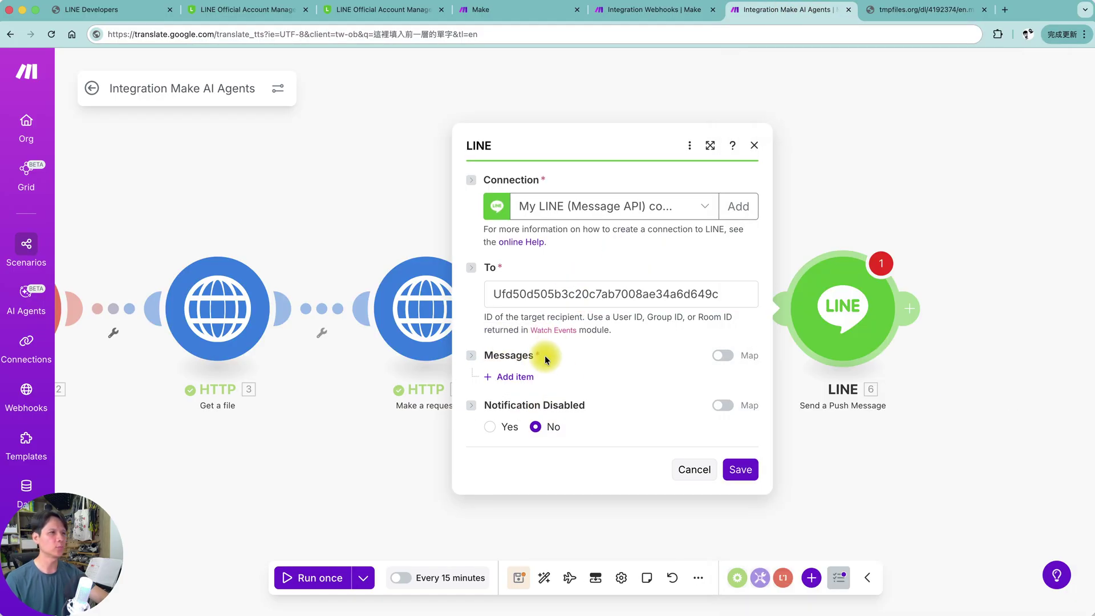
Add a Text message item and map its text to the response from the Make AI Agents "Run an agent" module
left_click(516, 376)
scroll(656, 371, "down", 2)
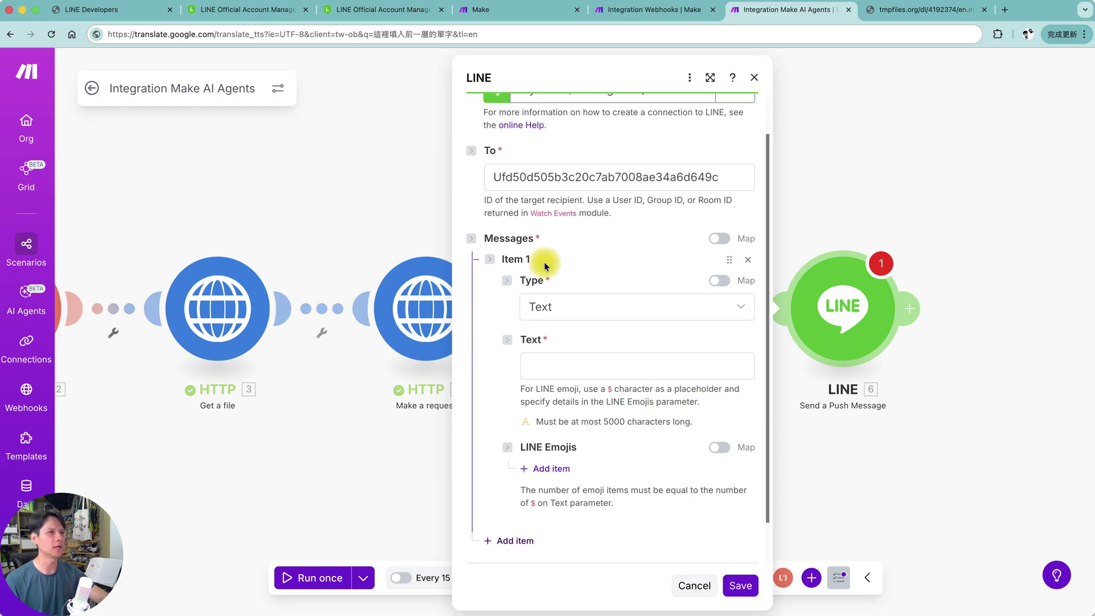
scroll(551, 273, "down", 2)
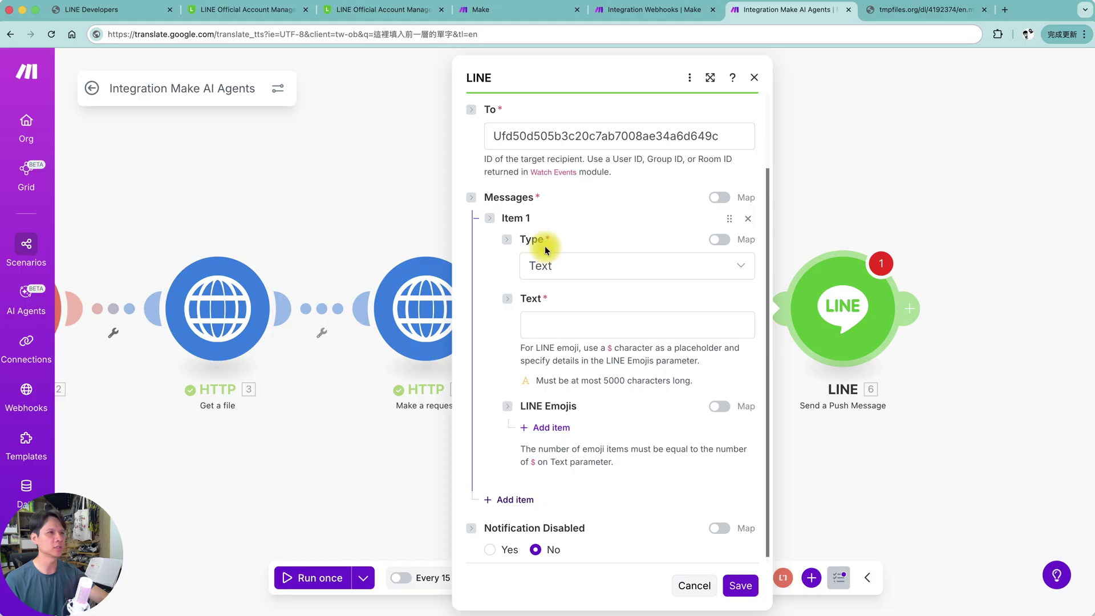
left_click(561, 324)
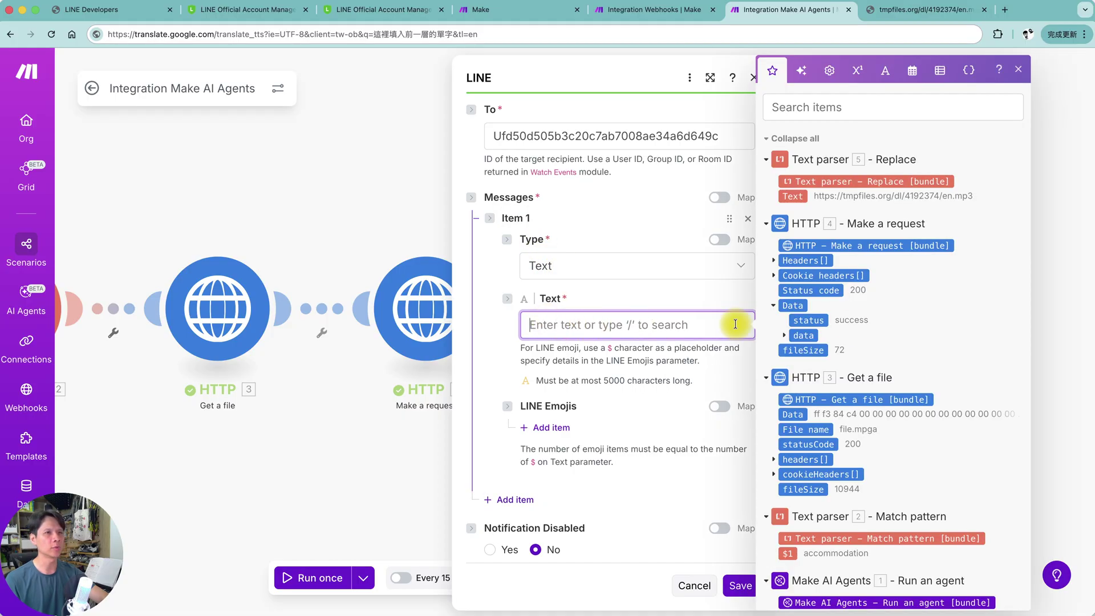
scroll(871, 478, "down", 3)
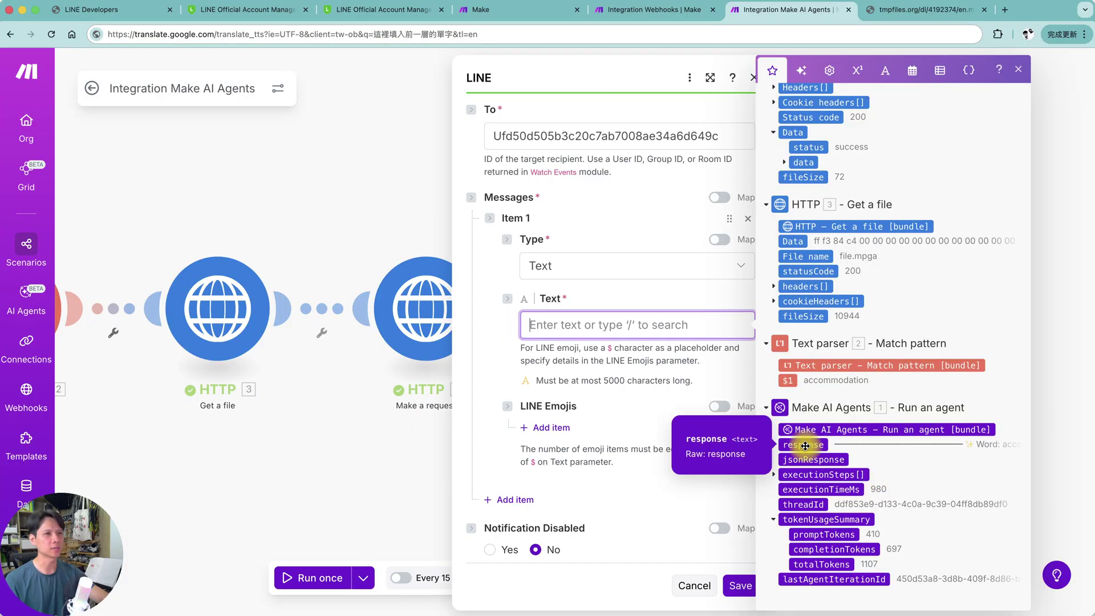
left_click_drag(805, 445, 556, 324)
left_click(534, 395)
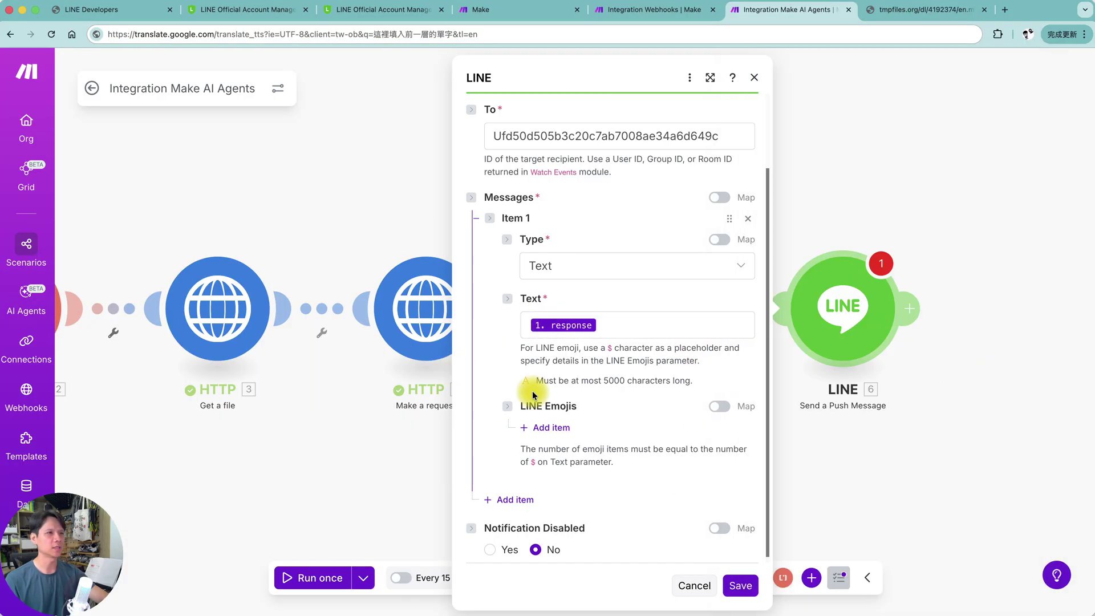
Add a second message item to the push message and set its type to Audio
left_click(518, 494)
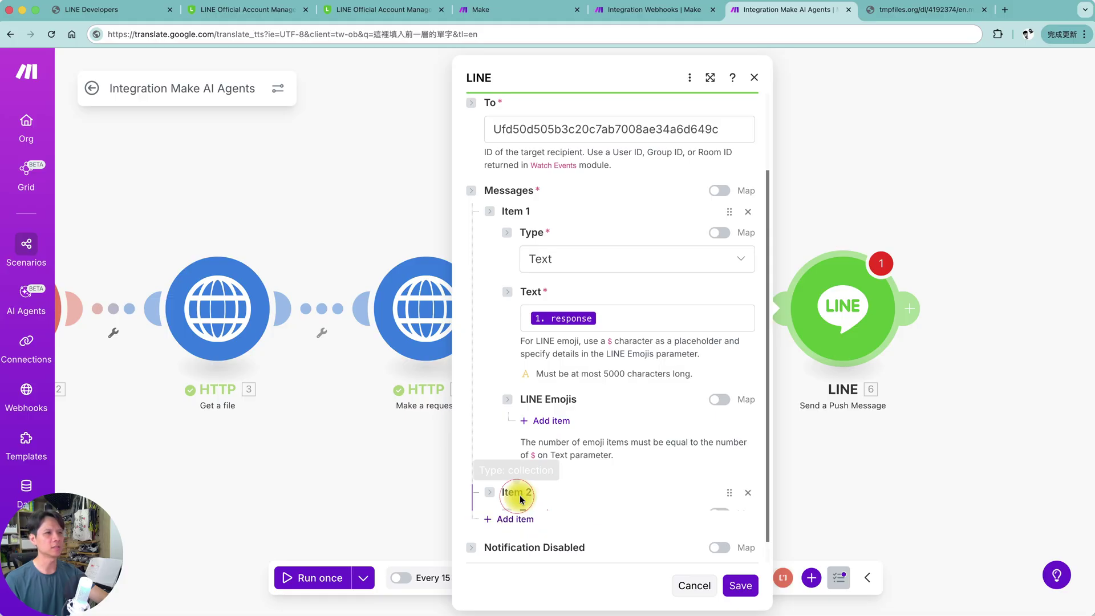
scroll(597, 495, "down", 5)
scroll(597, 495, "down", 3)
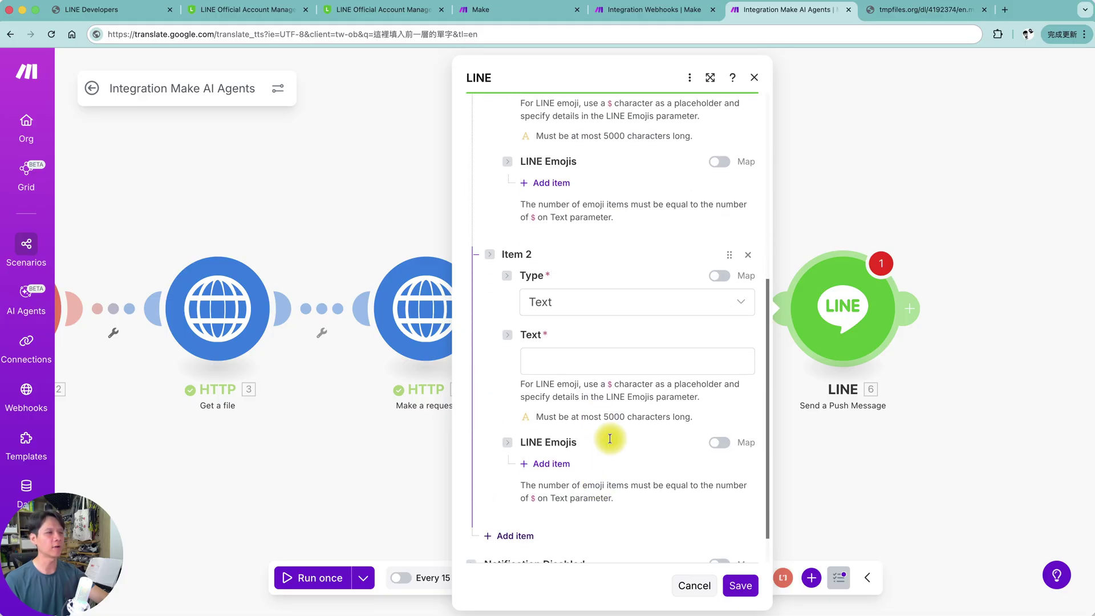
left_click(615, 298)
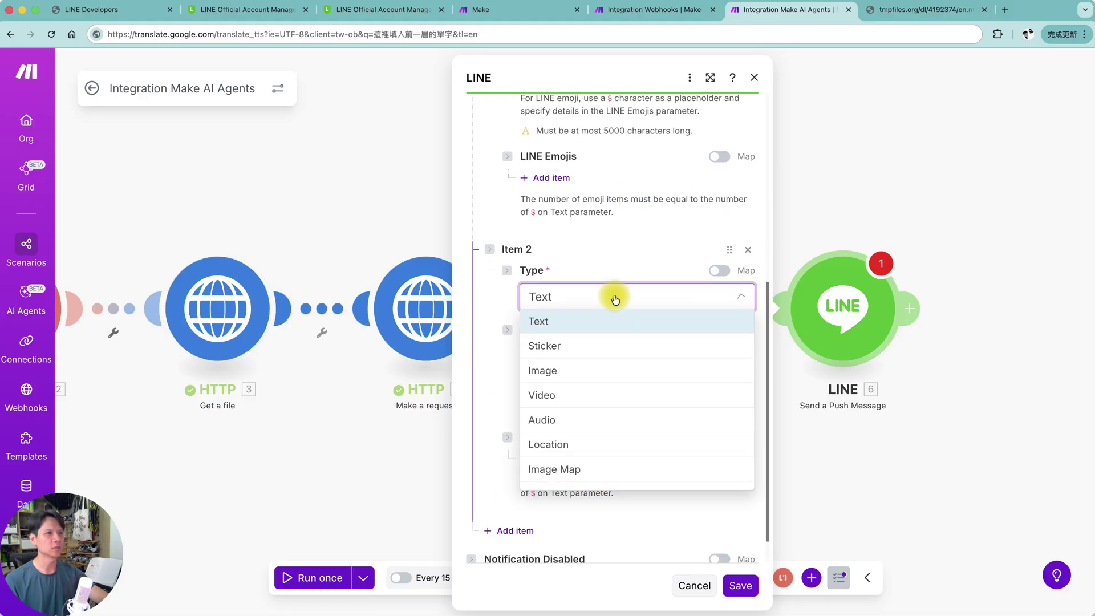
left_click(571, 419)
Map the audio item's Original Content URL to the Replace module's Text output and set its duration to 2 seconds
left_click(608, 363)
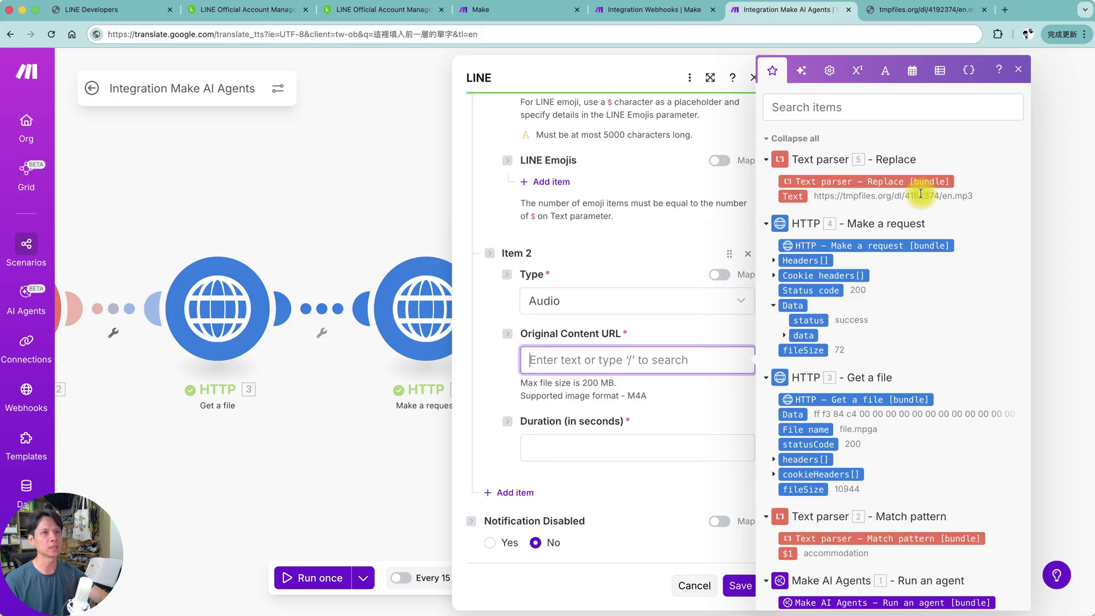
left_click(792, 197)
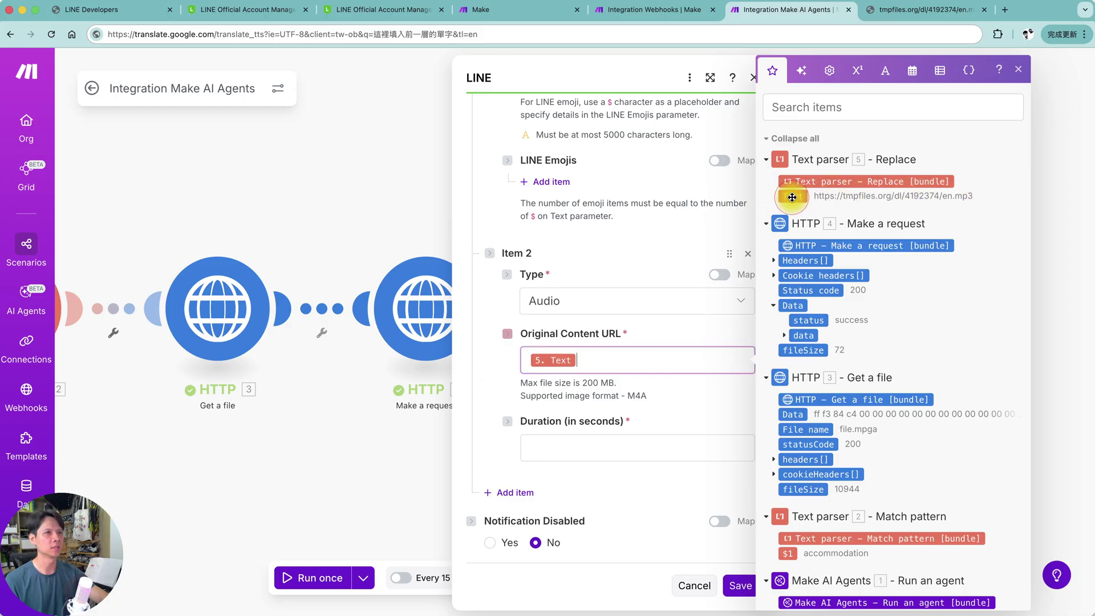
left_click(664, 444)
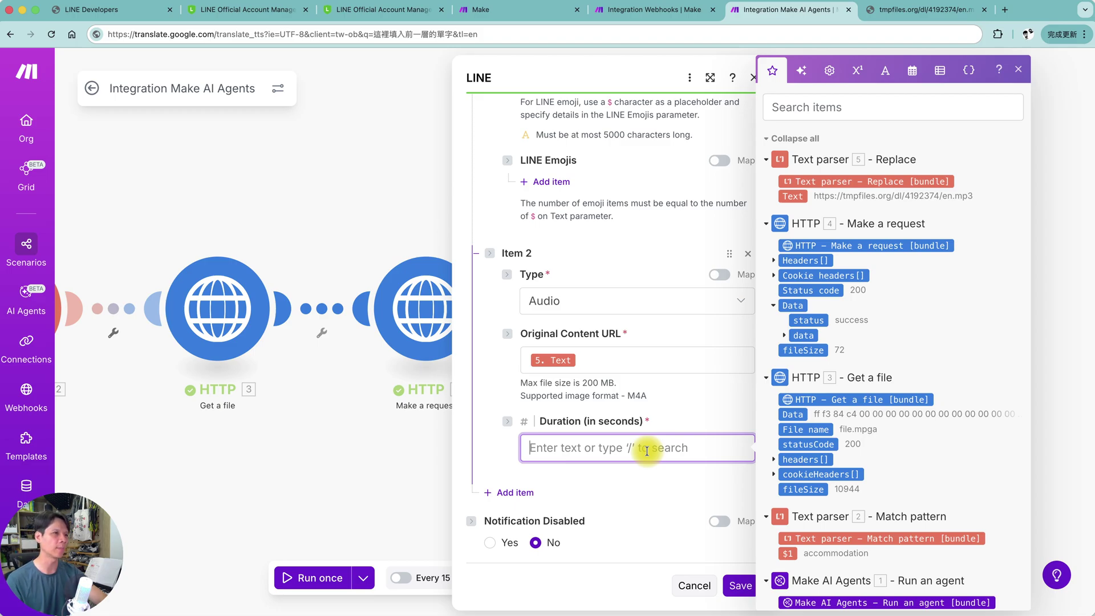
type("2")
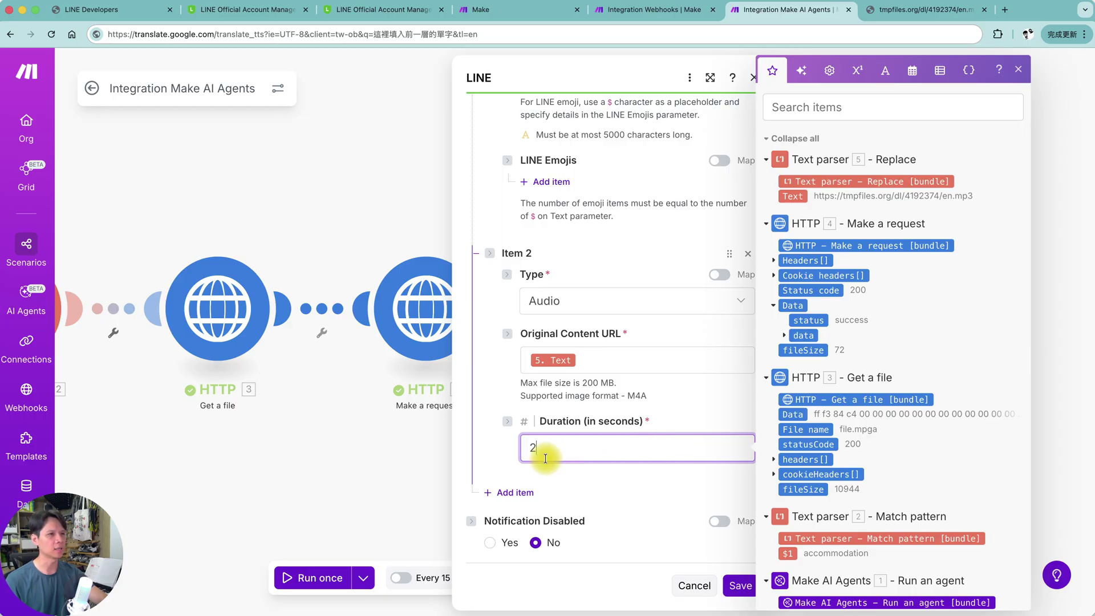
left_click(513, 451)
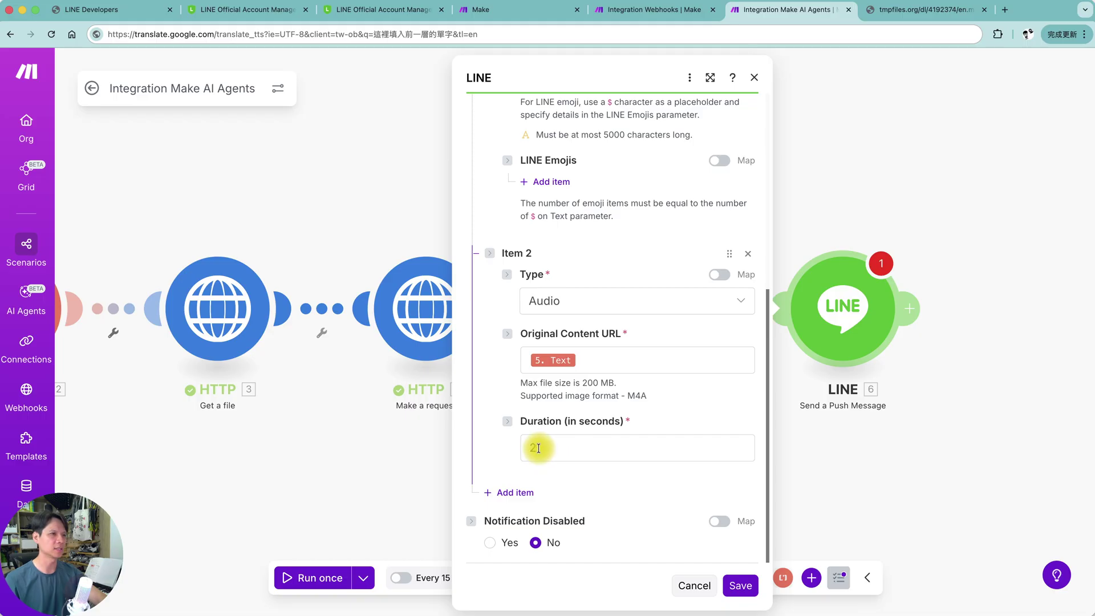
Review both message items, save the LINE push message module, and save the scenario
scroll(633, 470, "up", 5)
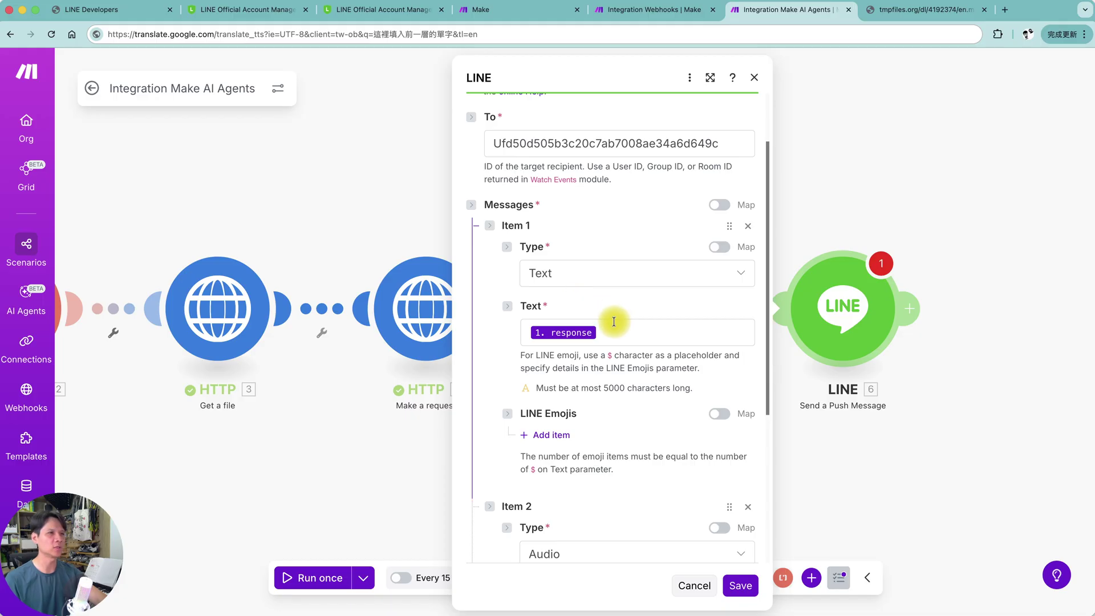
scroll(642, 353, "down", 4)
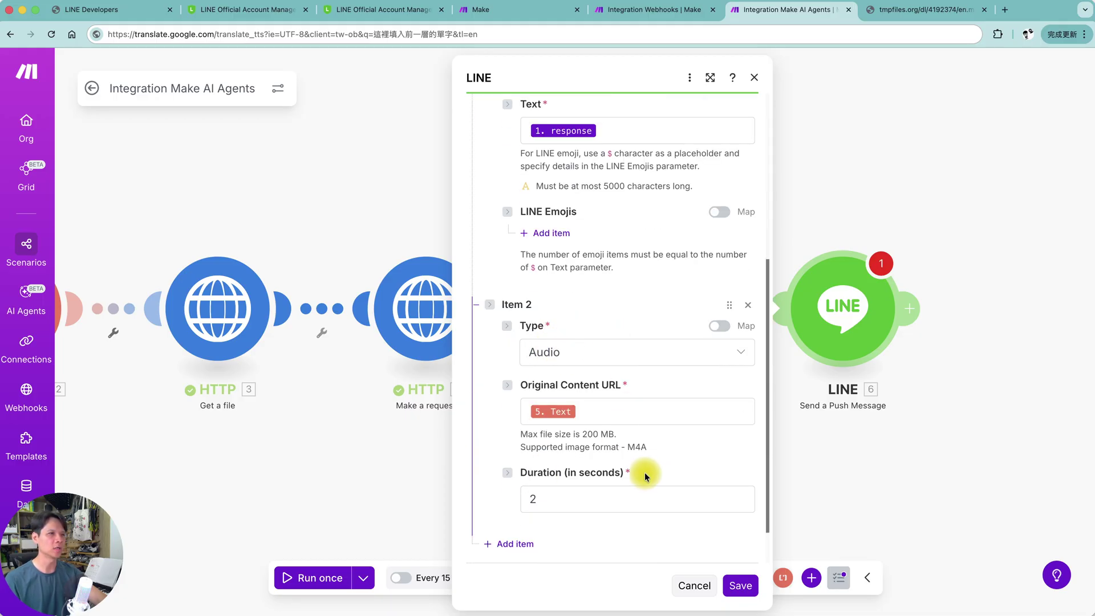
scroll(644, 472, "down", 1)
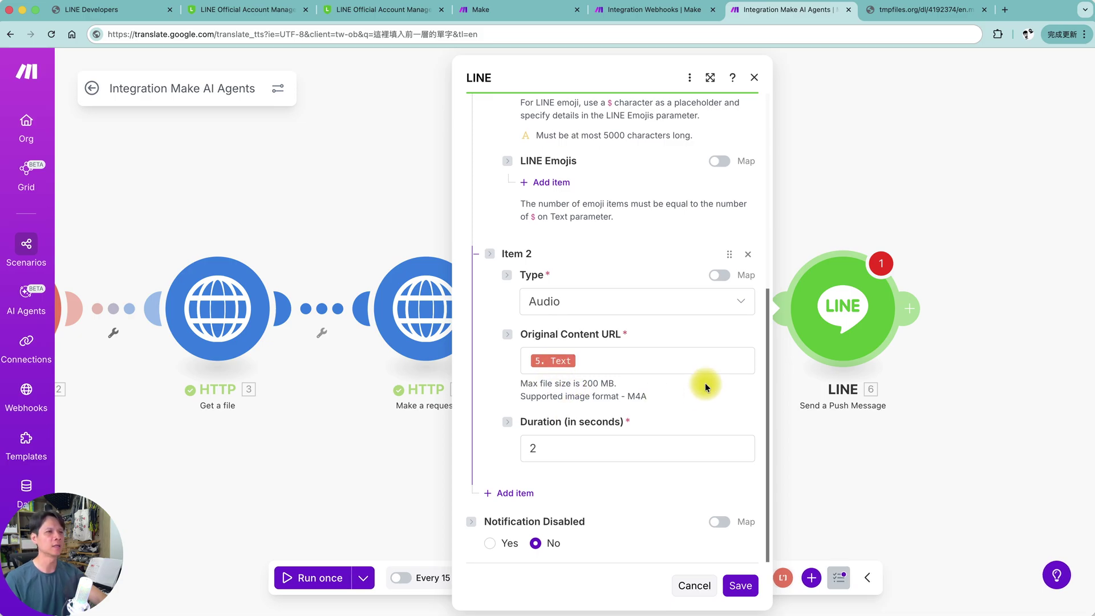
scroll(705, 382, "up", 6)
left_click(741, 588)
left_click(519, 578)
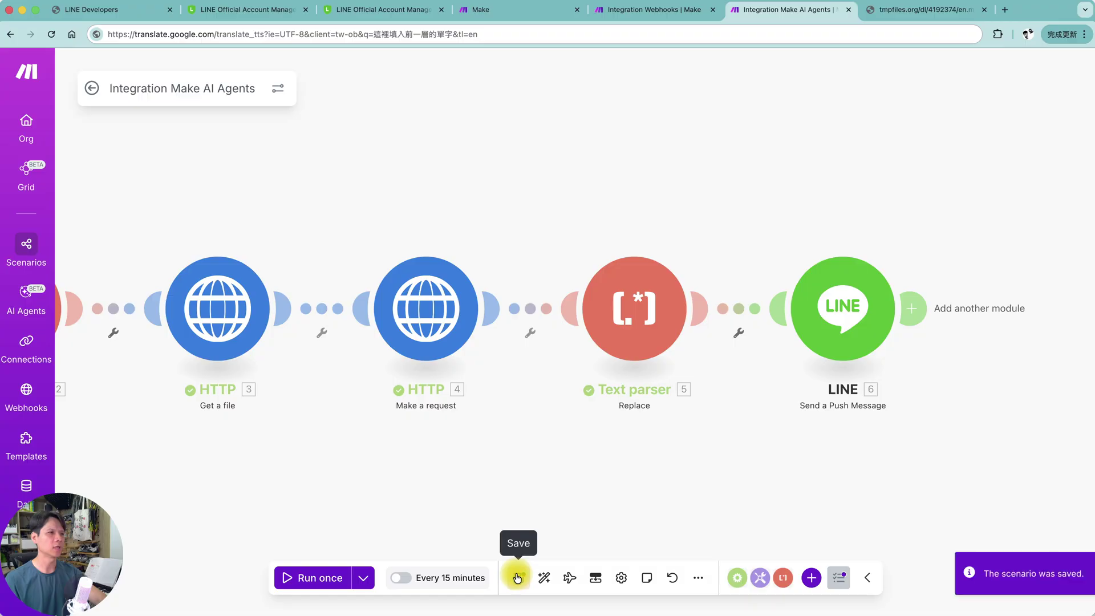
Run the scenario once and enlarge the 英文單字機器人 LINE chat window to check the delivered word message and audio clip
left_click(320, 579)
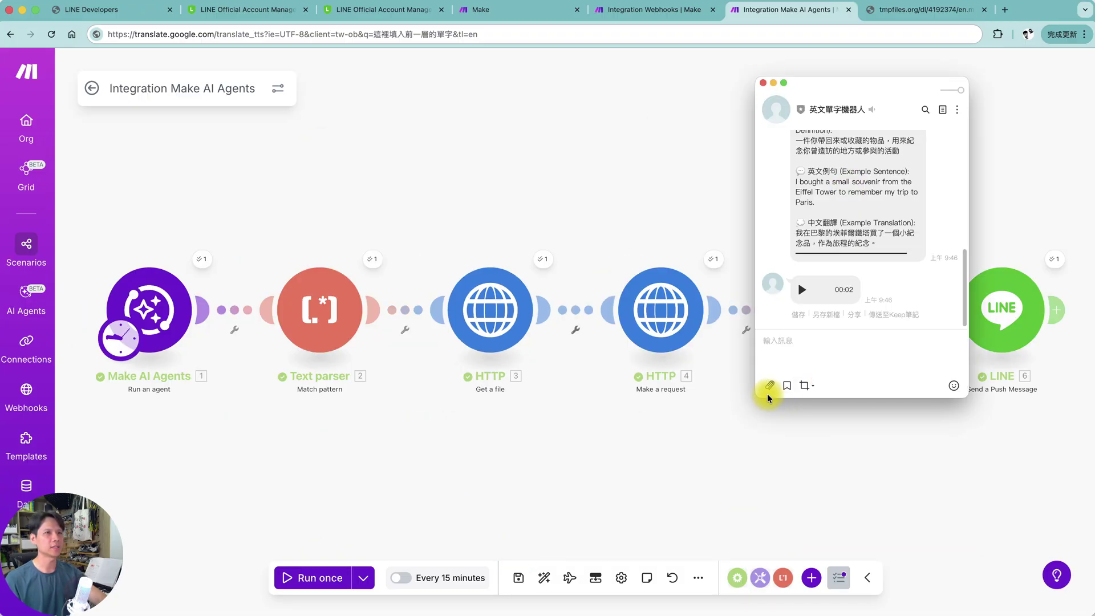
left_click_drag(759, 393, 626, 542)
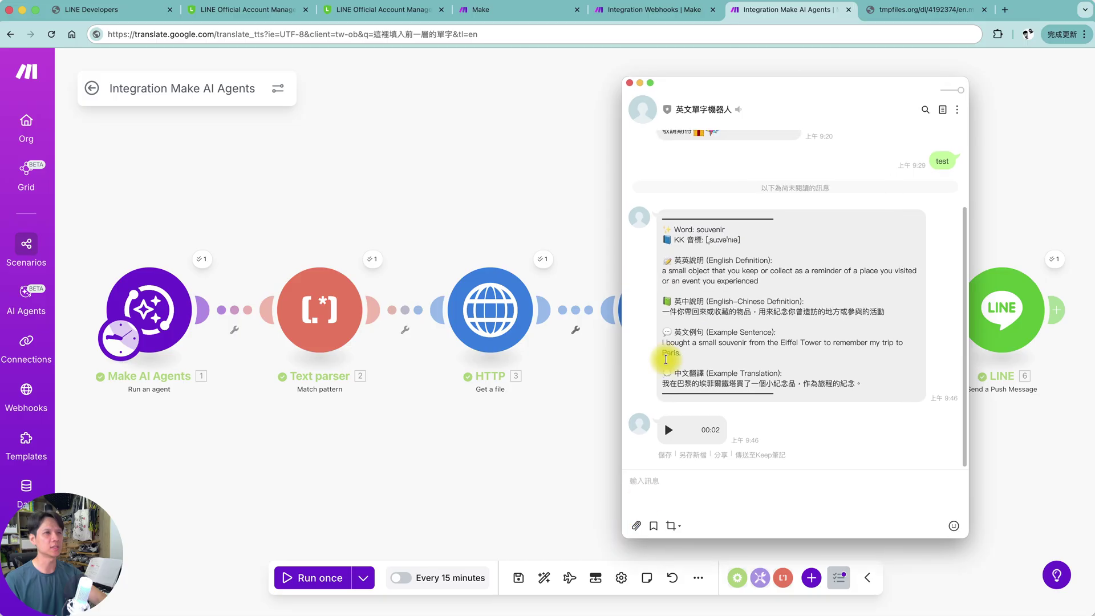
left_click_drag(619, 297, 436, 291)
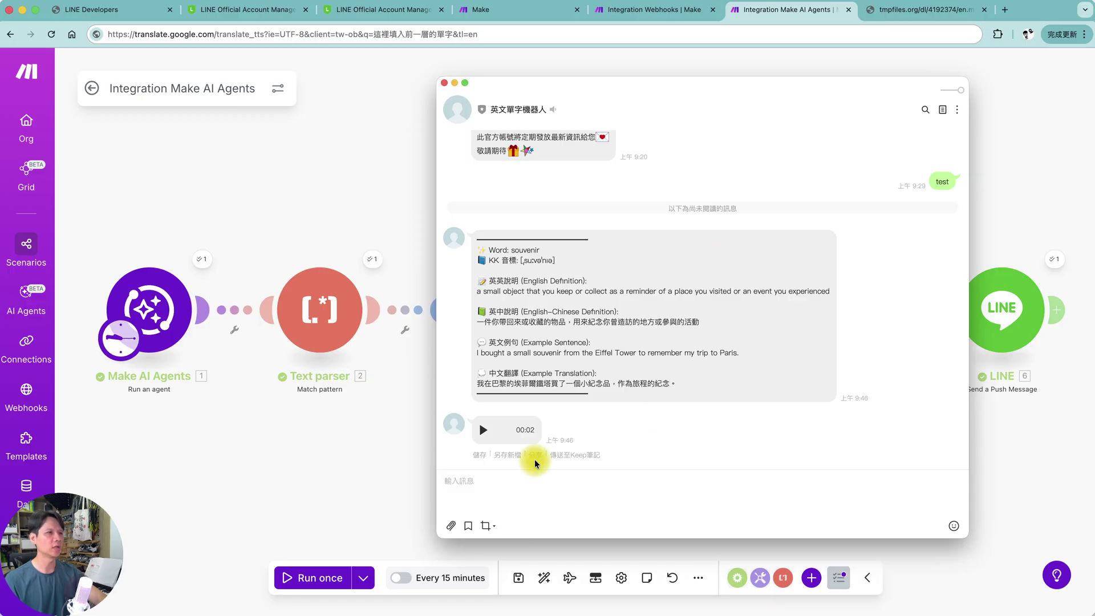
double_click(526, 250)
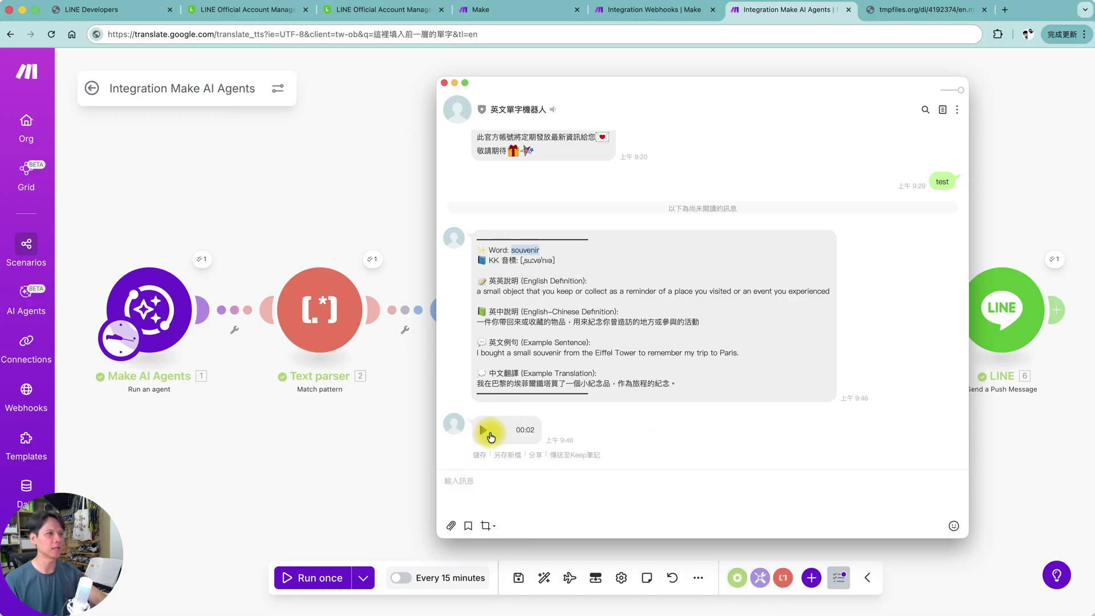
left_click(676, 435)
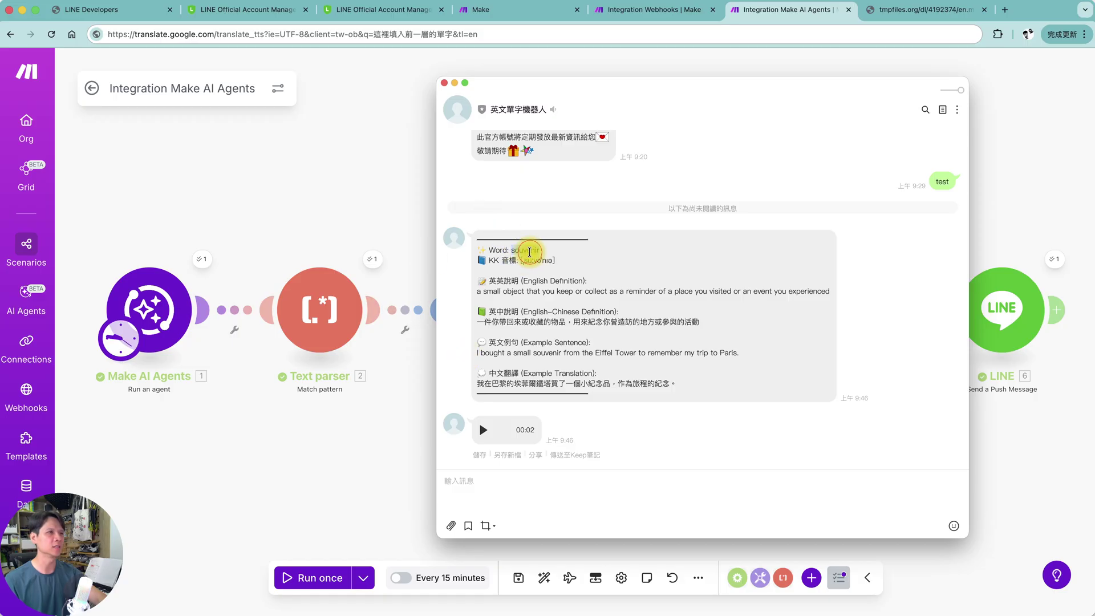
Return to the Make scenario, set its schedule to run every day at 08:00, and save the schedule settings
left_click(481, 207)
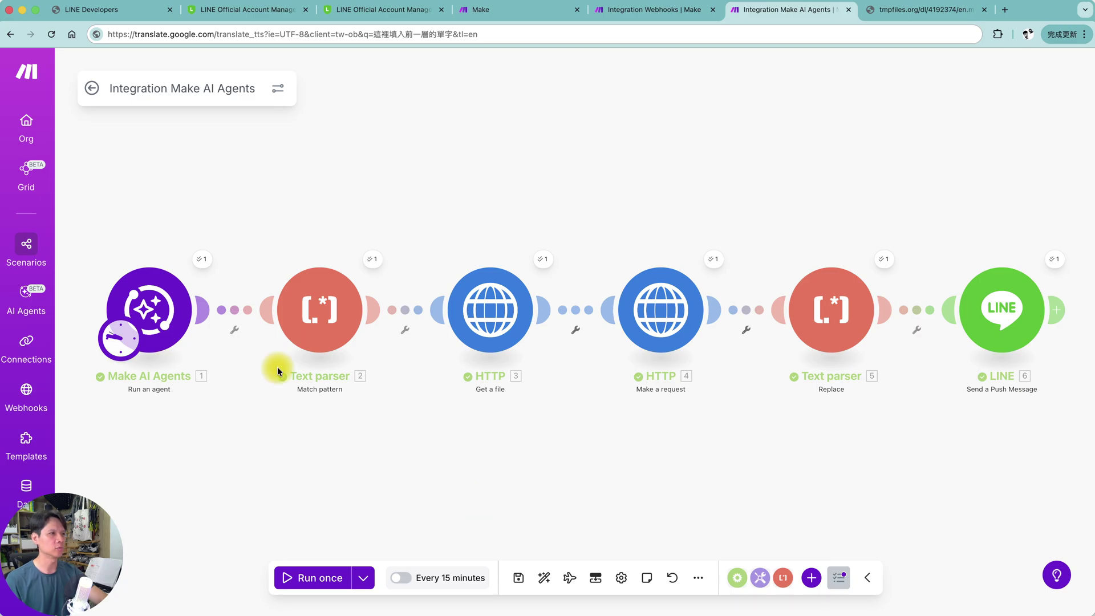
left_click(120, 346)
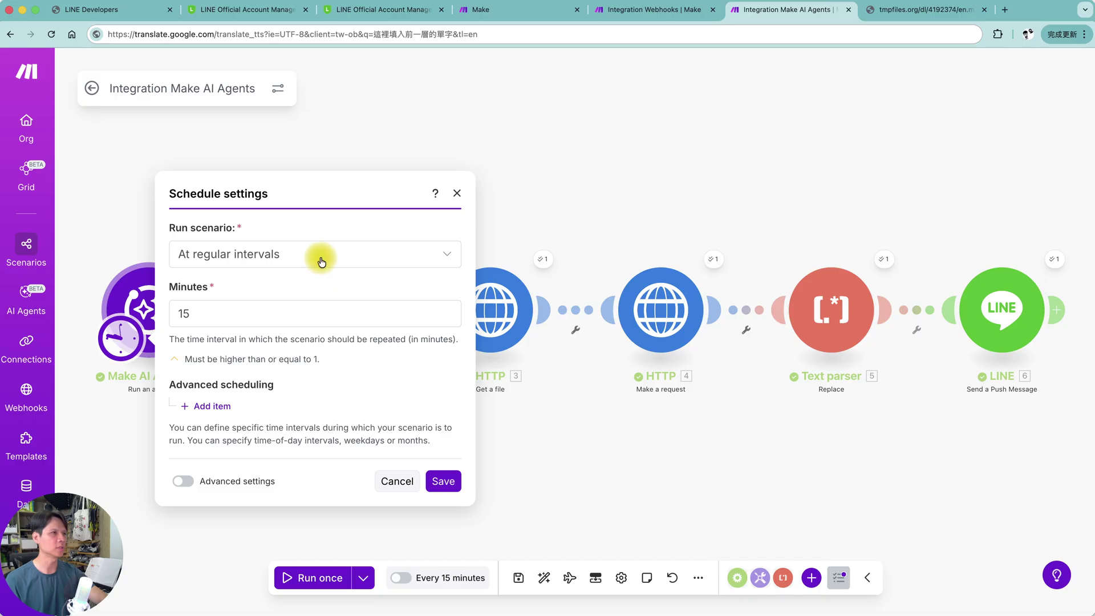
left_click(321, 261)
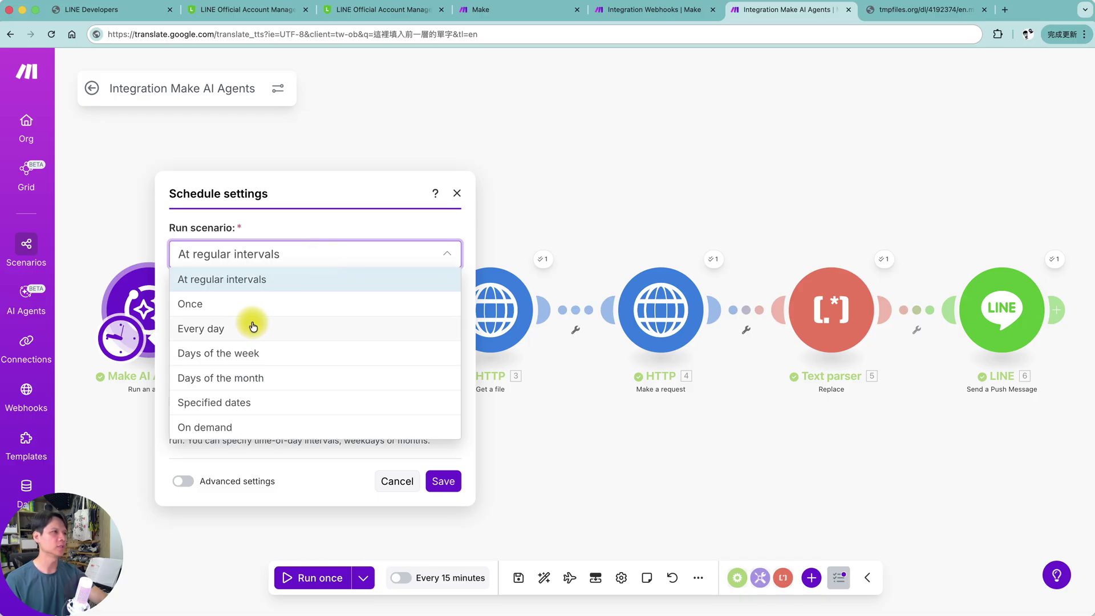
left_click(248, 327)
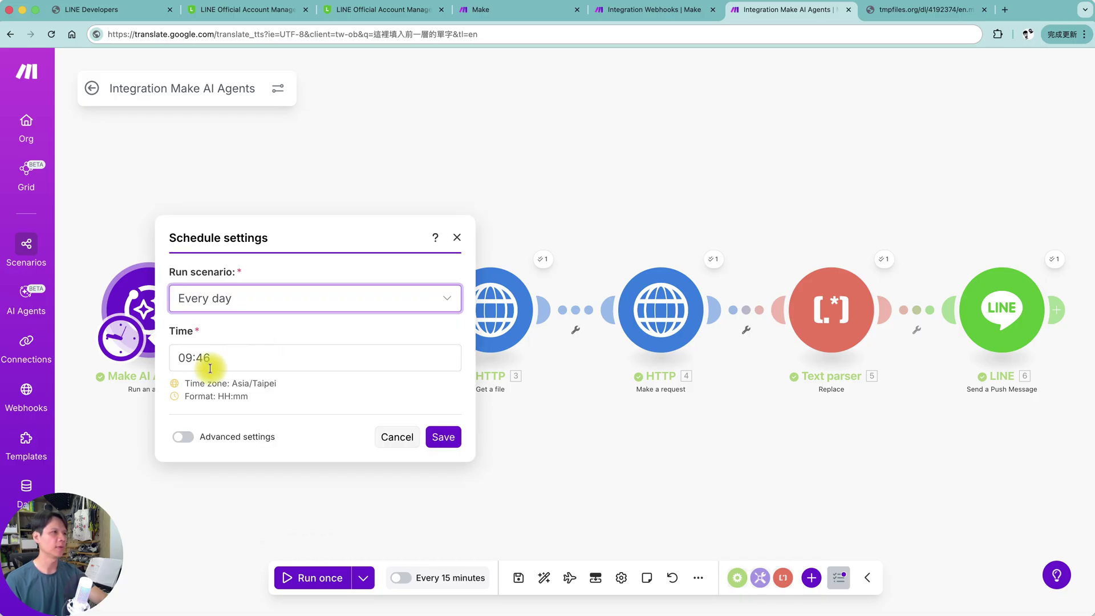
left_click(186, 357)
type("08:00")
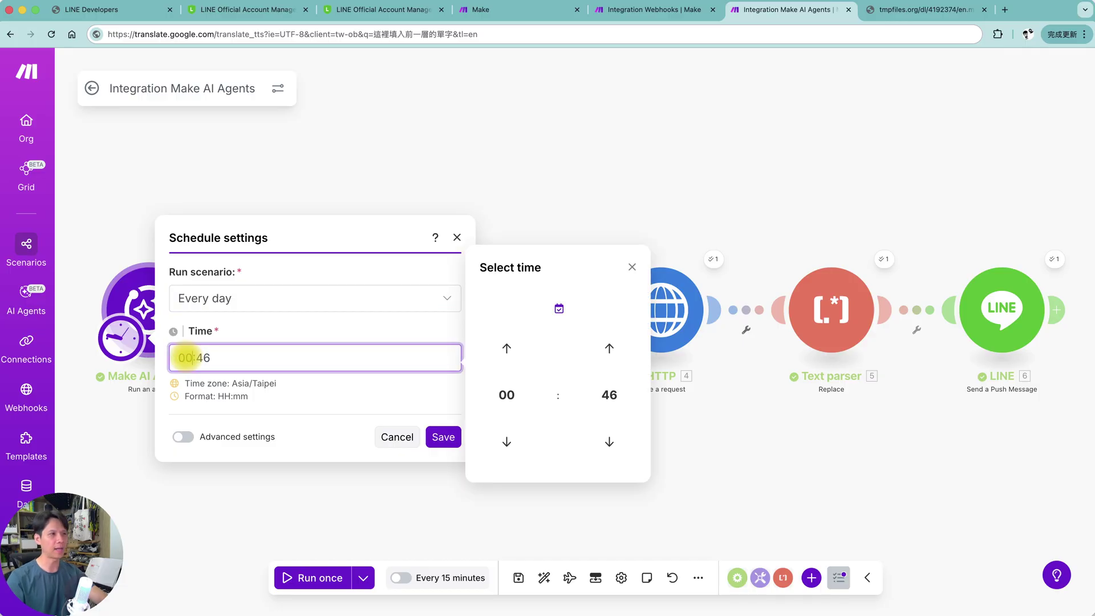
left_click(208, 447)
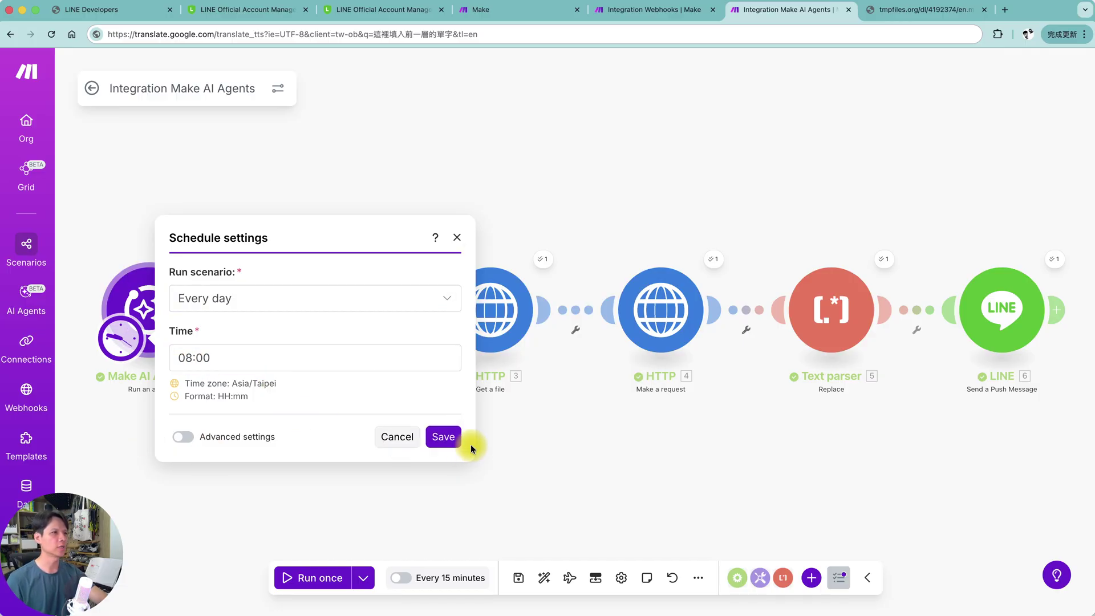
left_click(448, 437)
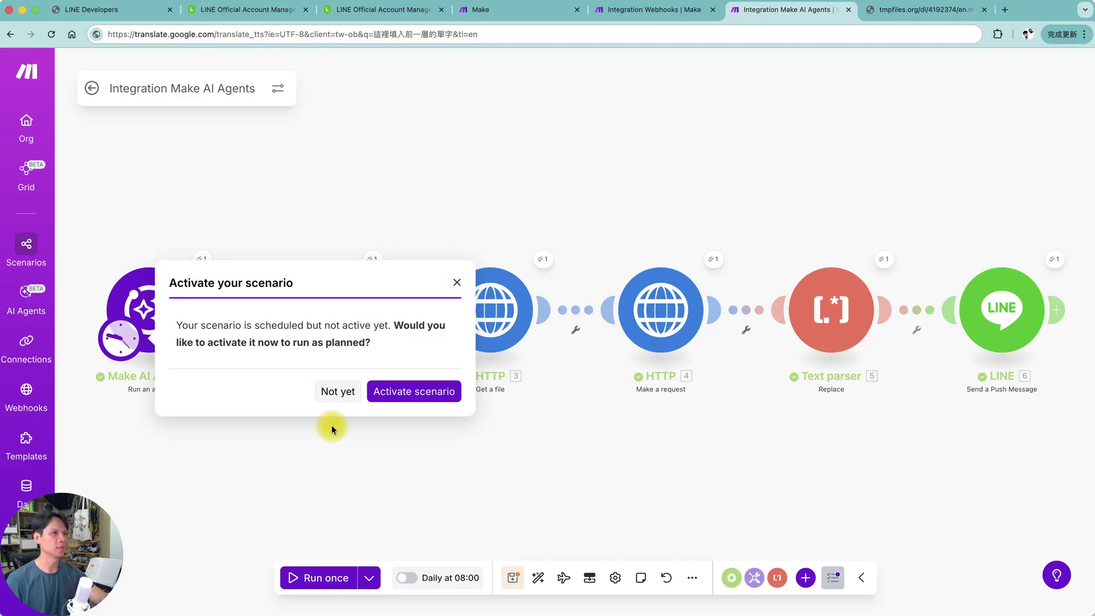
Activate the scheduled scenario and save it
left_click(443, 391)
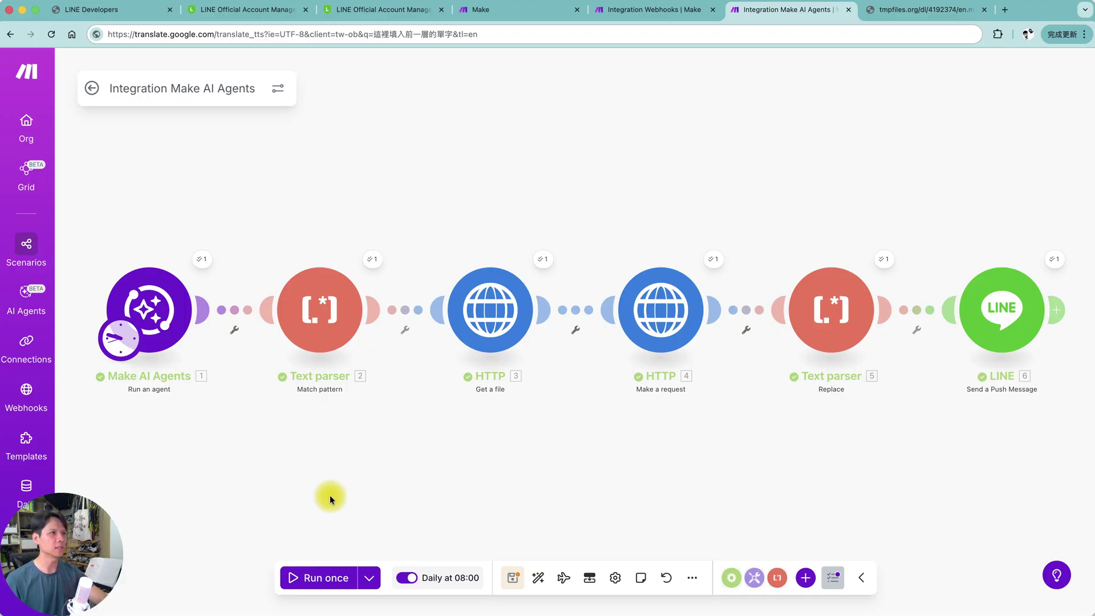
left_click(513, 578)
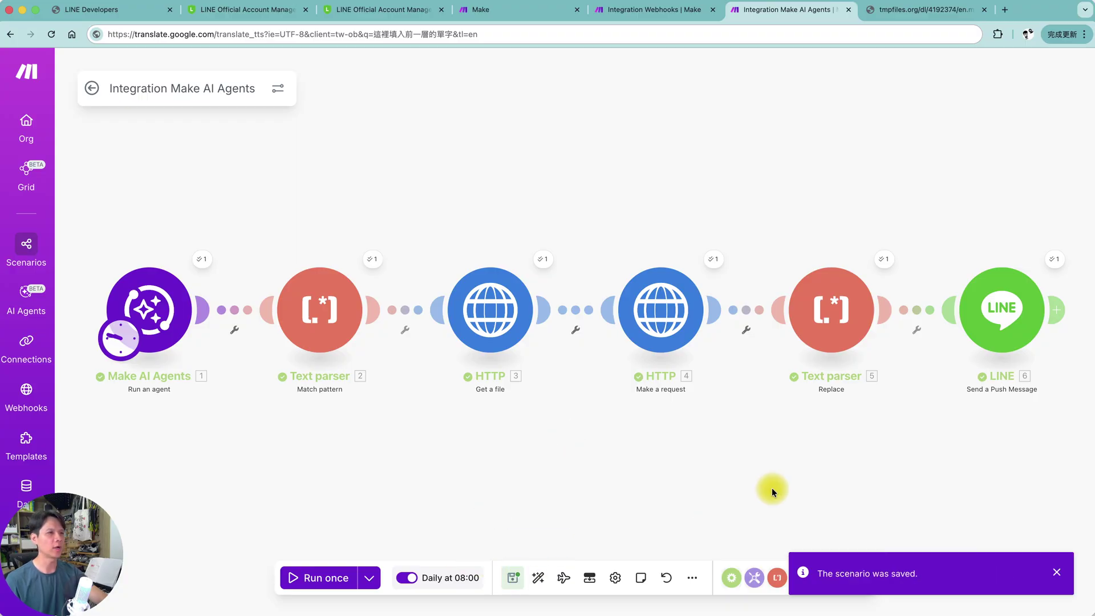